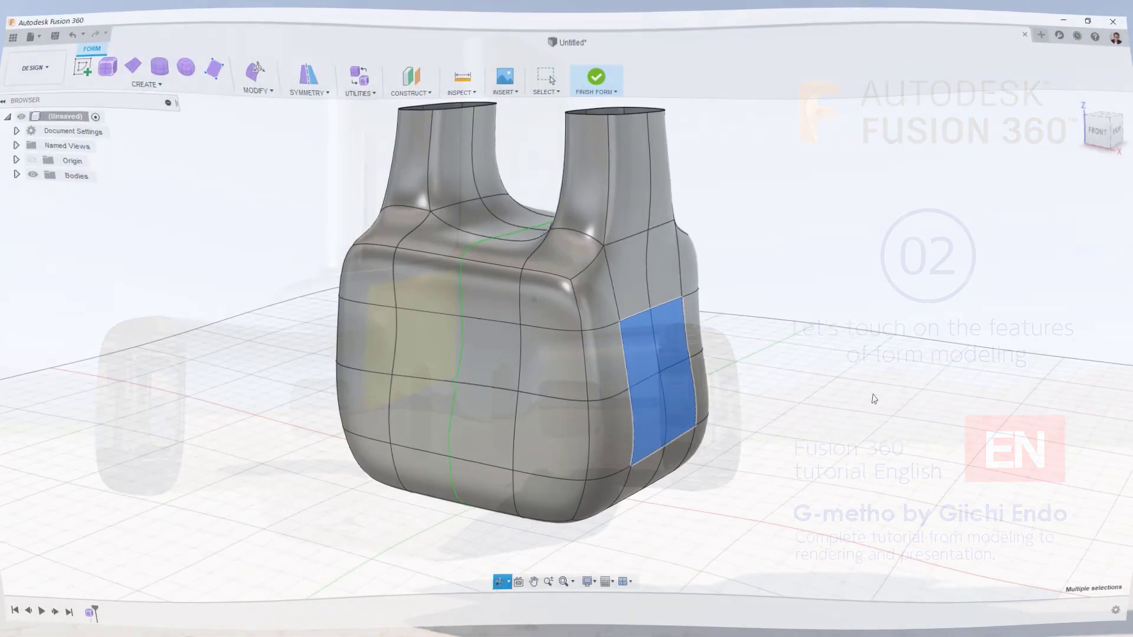
Delete the selected front faces to open a hole in the vessel's front.
{"action": "right_click", "coordinate": [803, 298]}
{"action": "key", "text": "Delete"}
{"action": "middle_click_drag", "start_coordinate": [794, 283], "coordinate": [873, 336], "text": "shift"}
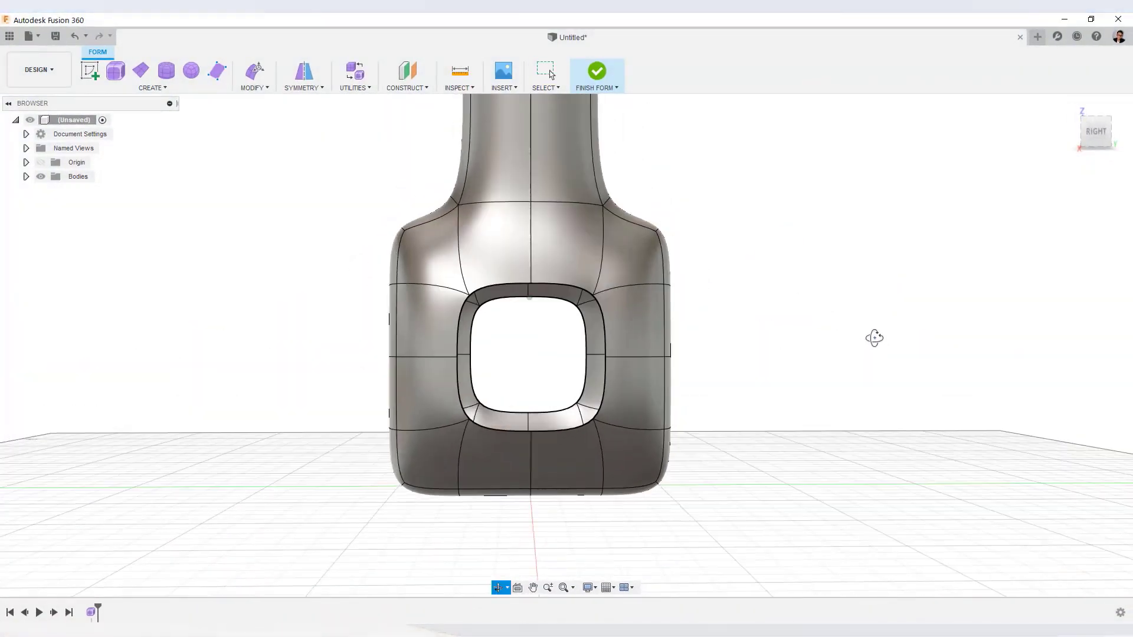
{"action": "scroll", "coordinate": [872, 336], "scroll_direction": "up", "scroll_amount": 3}
{"action": "middle_click_drag", "start_coordinate": [776, 331], "coordinate": [625, 394], "text": "shift"}
Extrude the side opening's edge loop outward into a tube with Edit Form.
{"action": "right_click", "coordinate": [581, 270]}
{"action": "middle_click_drag", "start_coordinate": [741, 405], "coordinate": [519, 337], "text": "shift"}
{"action": "left_click", "coordinate": [622, 254]}
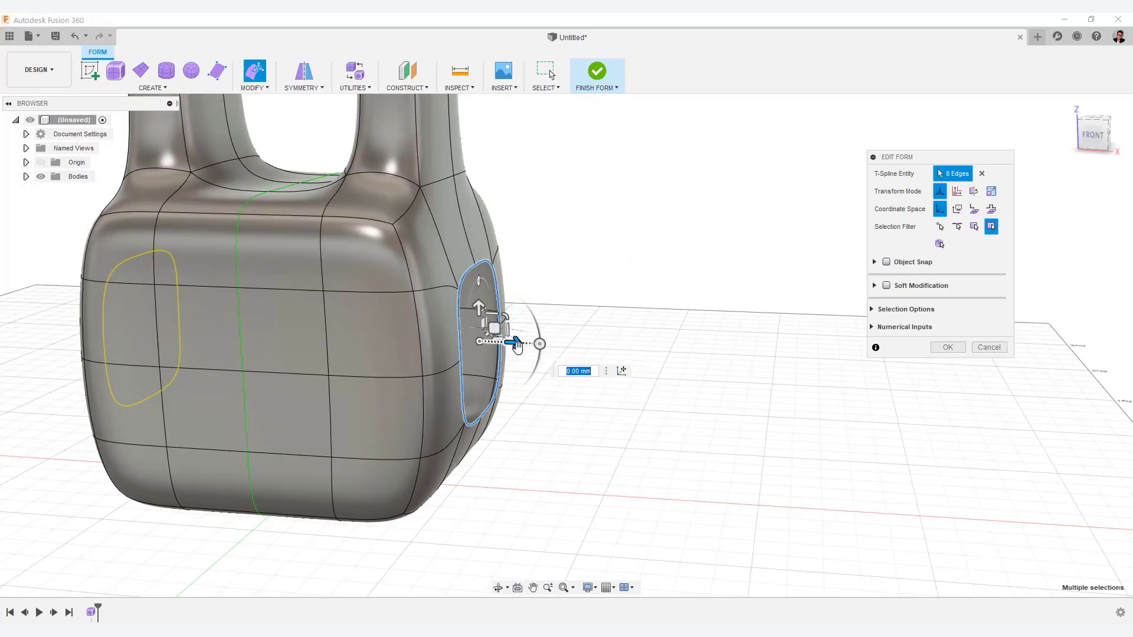
{"action": "left_click_drag", "start_coordinate": [518, 343], "coordinate": [579, 349], "text": "alt"}
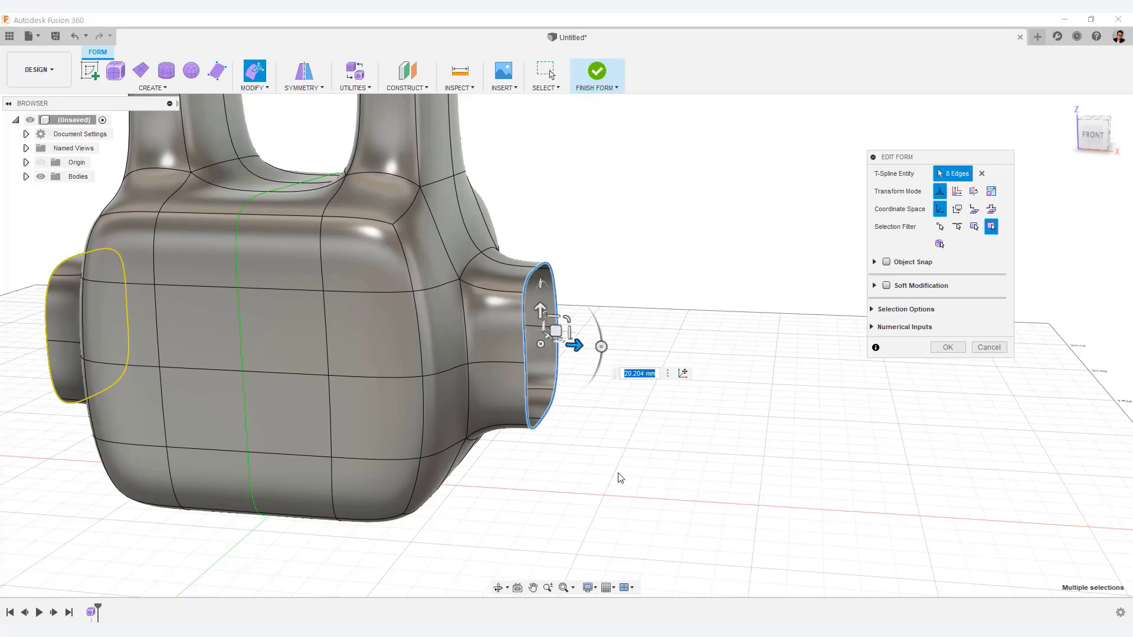
{"action": "left_click_drag", "start_coordinate": [577, 348], "coordinate": [671, 367], "text": "alt"}
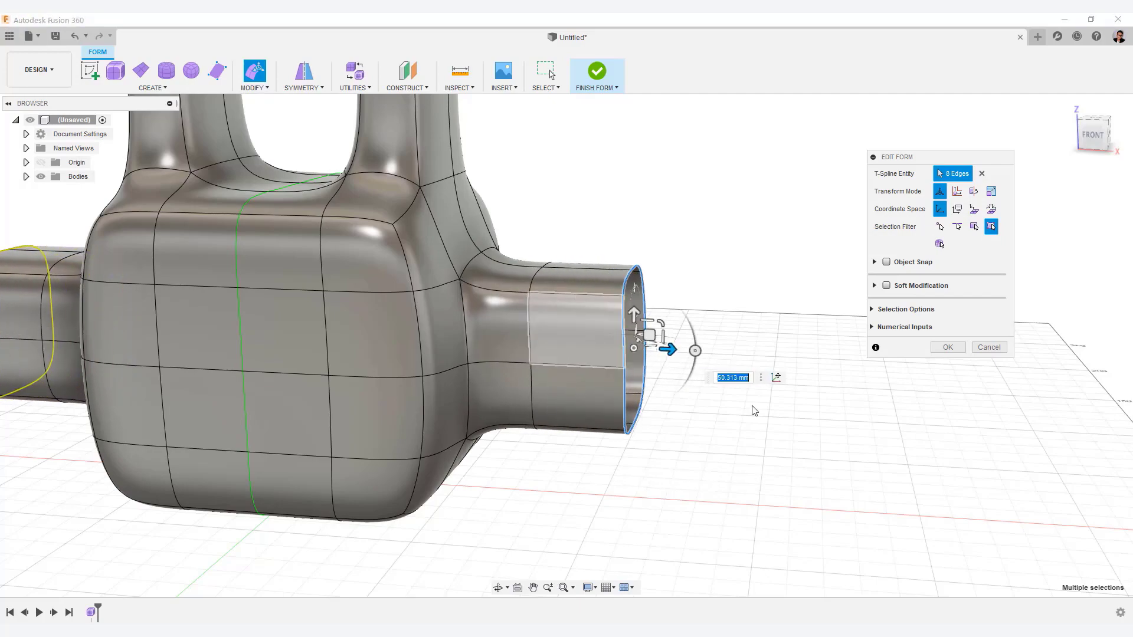
{"action": "left_click", "coordinate": [948, 347]}
Select the edge ring around the tube end and inspect the chrome model.
{"action": "middle_click_drag", "start_coordinate": [892, 342], "coordinate": [809, 409], "text": "shift"}
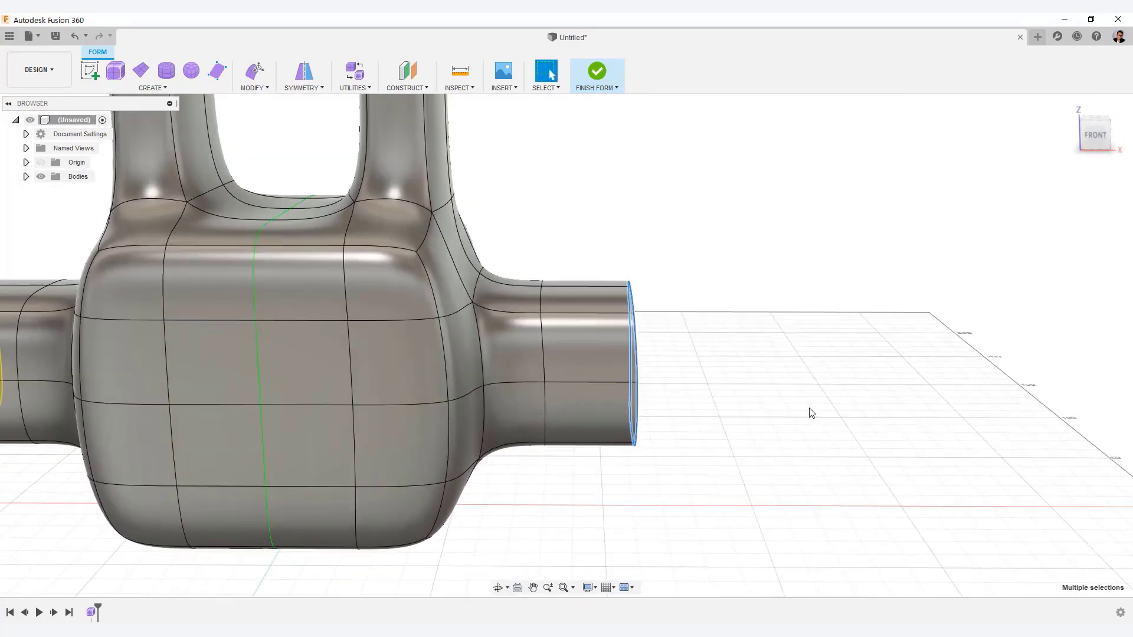
{"action": "left_click", "coordinate": [738, 367]}
{"action": "middle_click_drag", "start_coordinate": [736, 367], "coordinate": [603, 370], "text": "shift"}
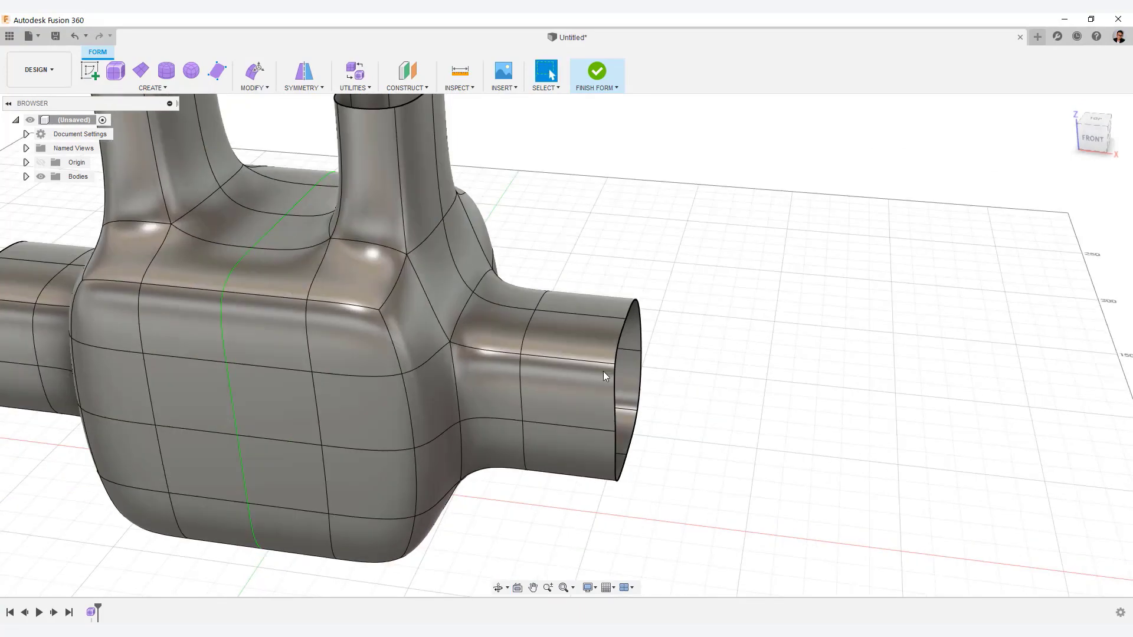
{"action": "double_click", "coordinate": [519, 384]}
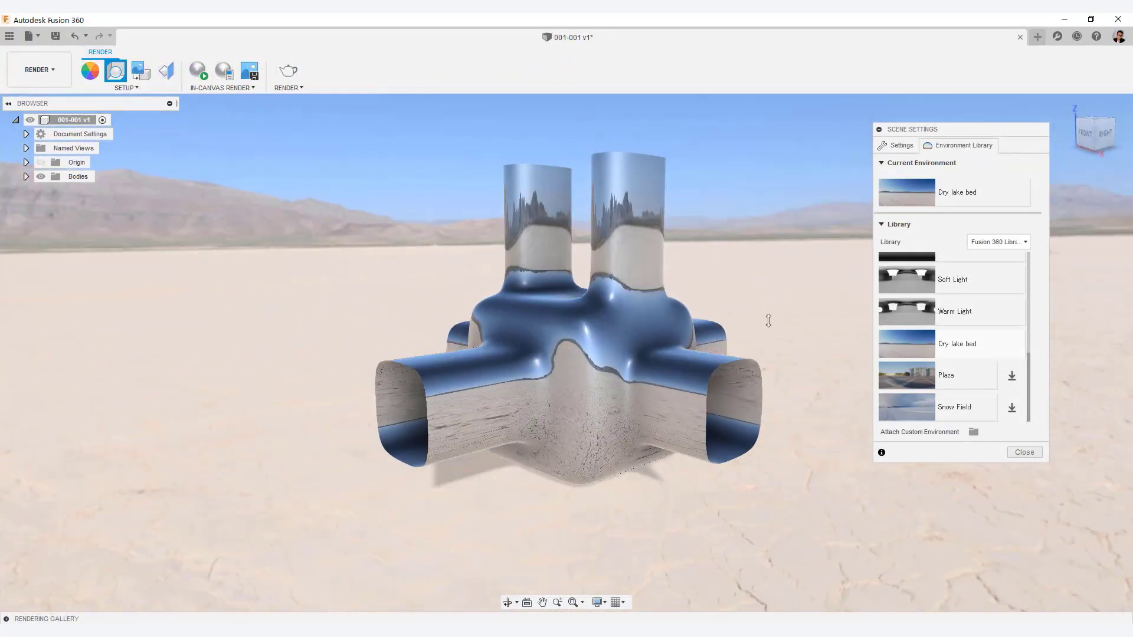
{"action": "middle_click_drag", "start_coordinate": [769, 321], "coordinate": [762, 304], "text": "shift"}
Rotate the dry lake bed environment to 98.4 degrees, then launch an in-canvas render.
{"action": "left_click", "coordinate": [898, 145]}
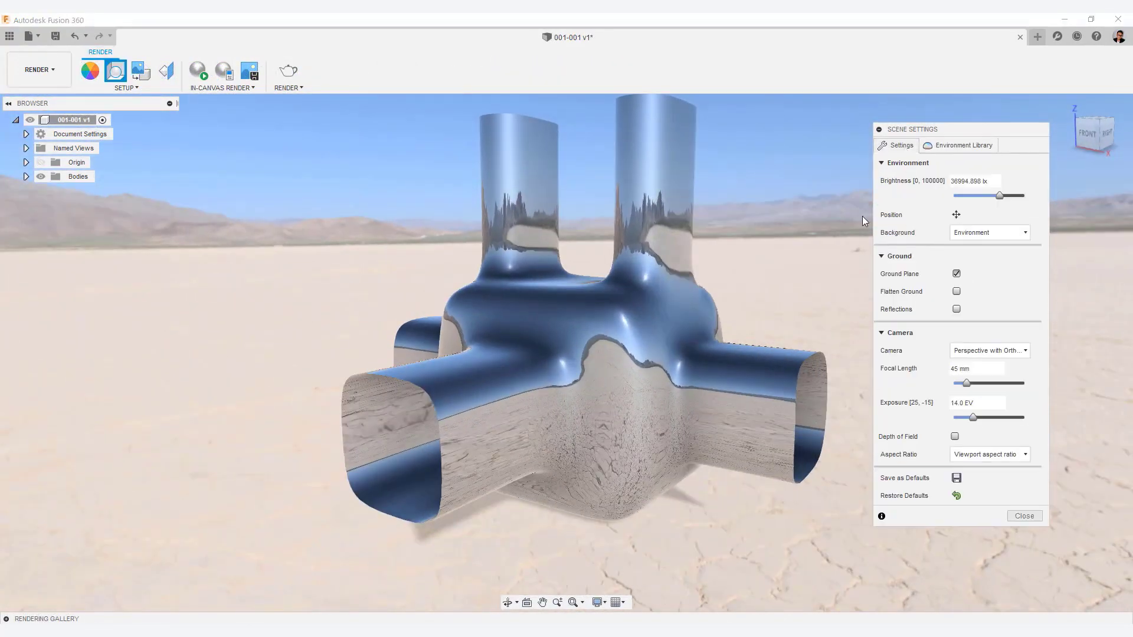
{"action": "left_click", "coordinate": [957, 215]}
{"action": "mouse_move", "coordinate": [580, 450]}
{"action": "left_mouse_down"}
{"action": "mouse_move", "coordinate": [582, 425]}
{"action": "mouse_move", "coordinate": [616, 507]}
{"action": "left_mouse_up"}
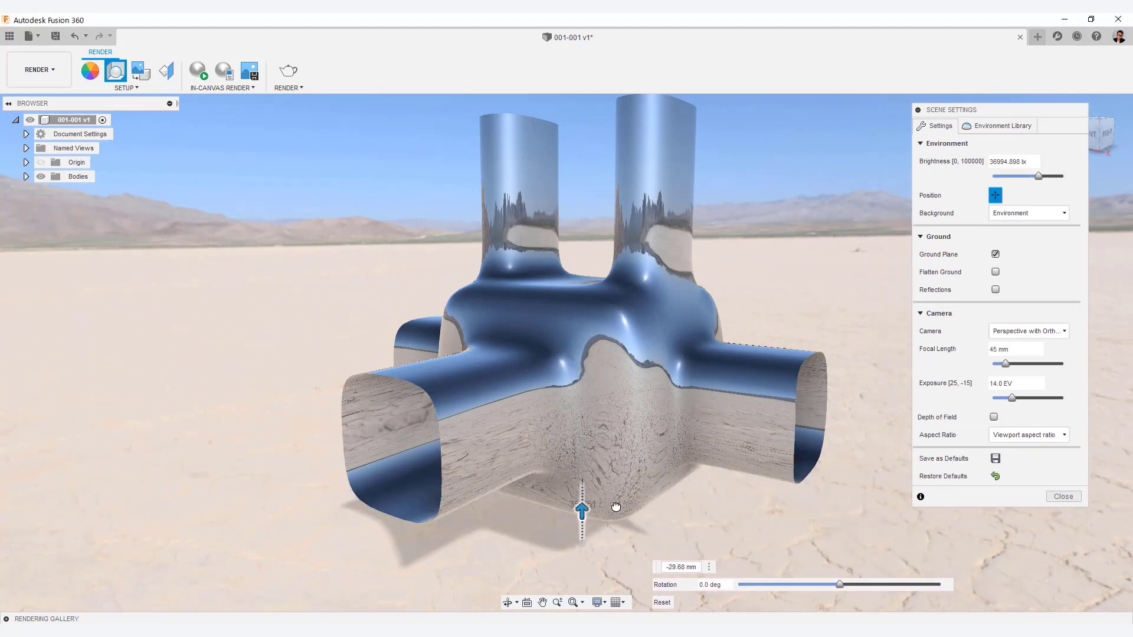
{"action": "left_click_drag", "start_coordinate": [839, 583], "coordinate": [895, 580]}
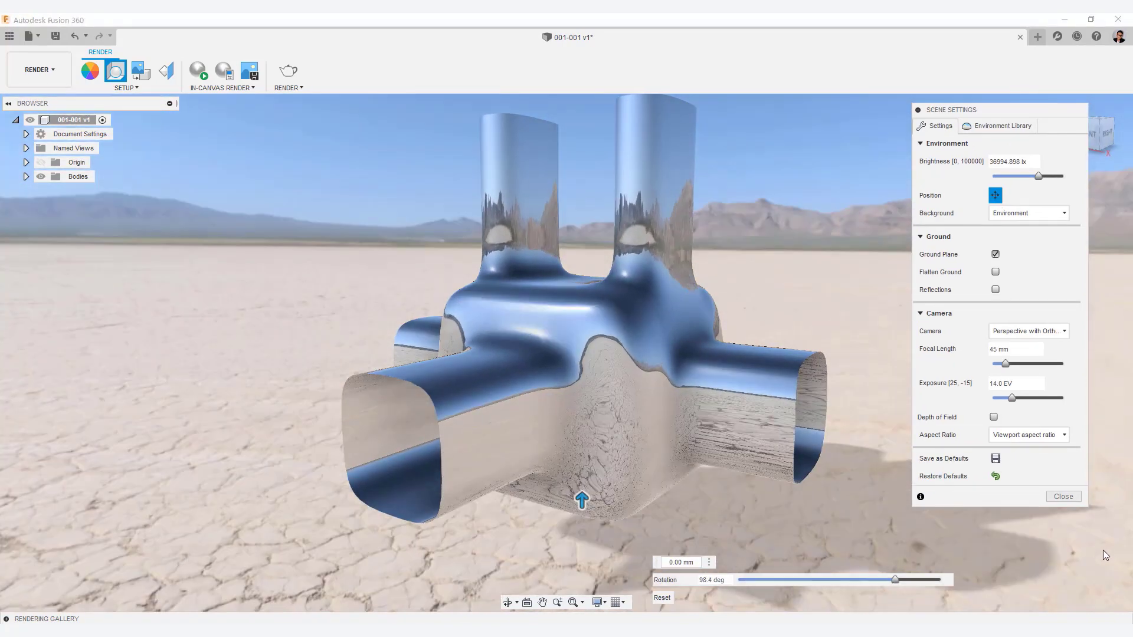
{"action": "left_click", "coordinate": [1063, 497]}
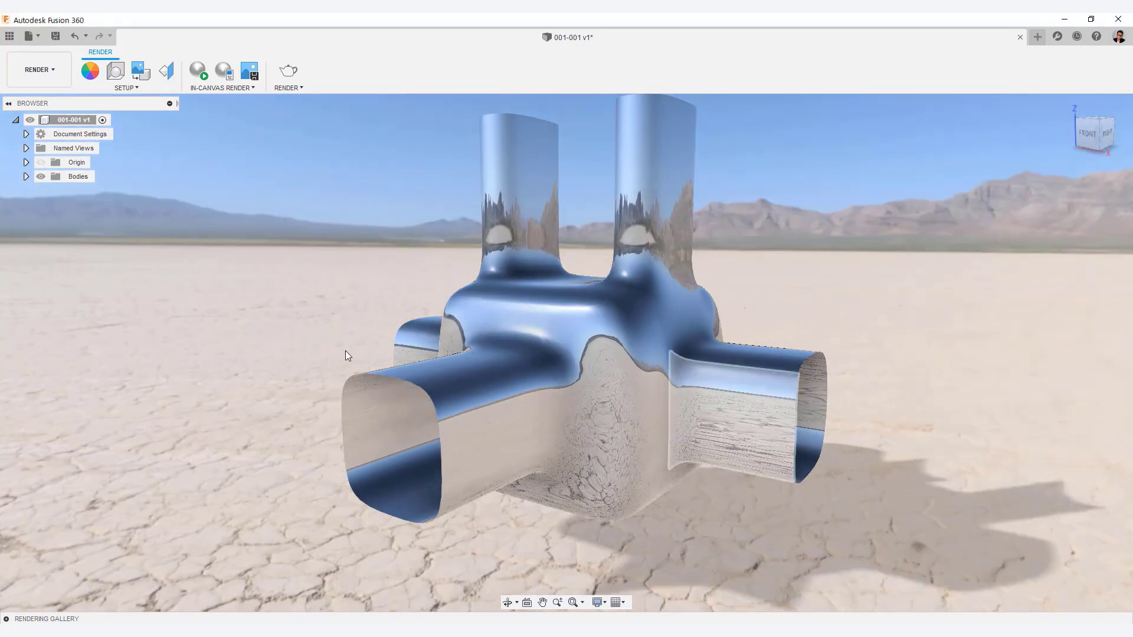
{"action": "left_click", "coordinate": [201, 77]}
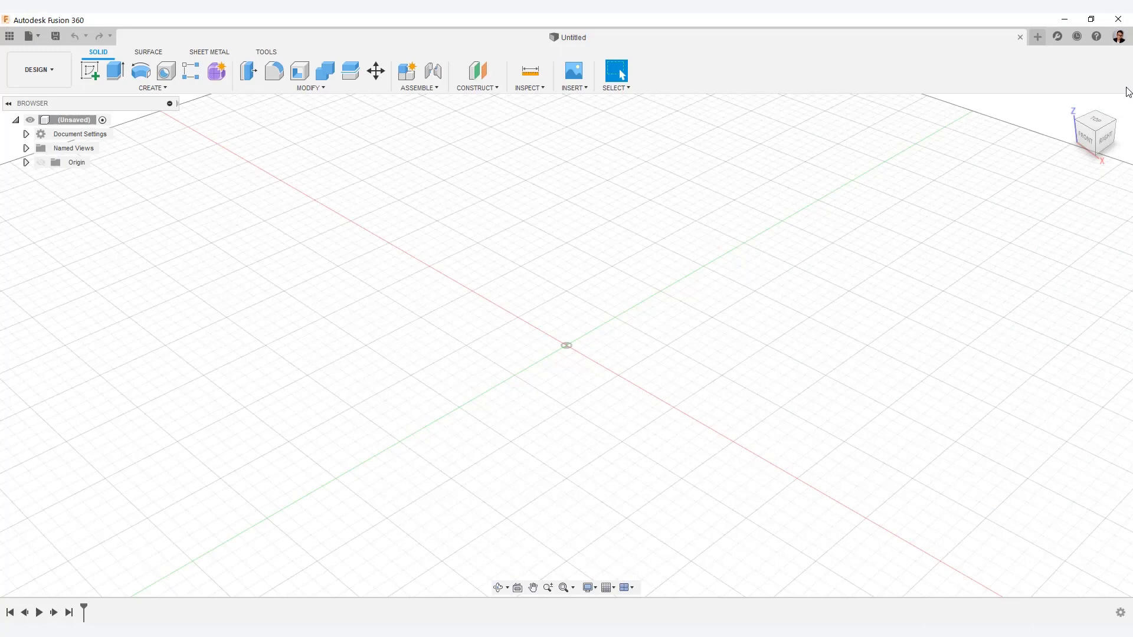
Show the Help menu's Learning and Documentation submenu.
{"action": "left_click", "coordinate": [1097, 37]}
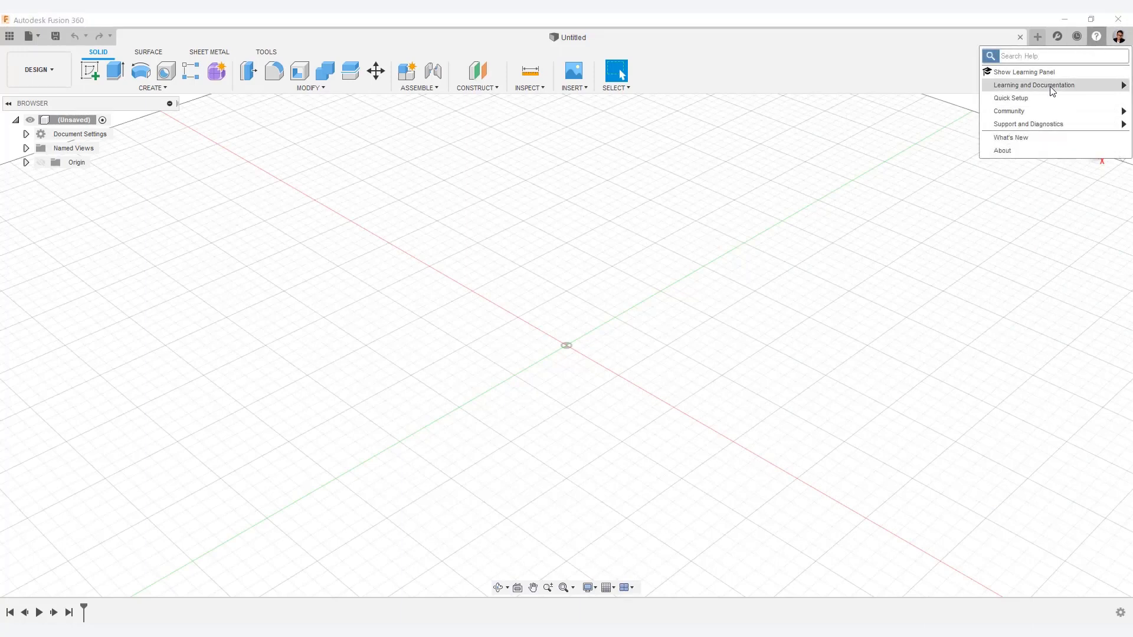
{"action": "mouse_move", "coordinate": [1050, 84]}
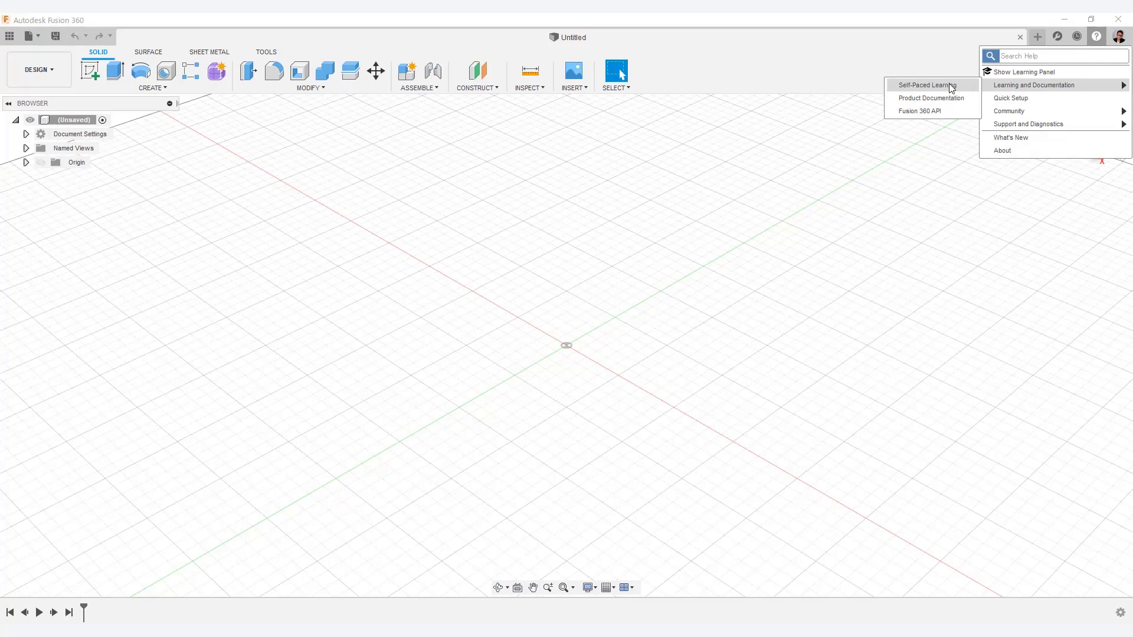
Open the Fusion 360 API docs and navigate to Design: Form > T-Spline creation.
{"action": "left_click", "coordinate": [921, 112]}
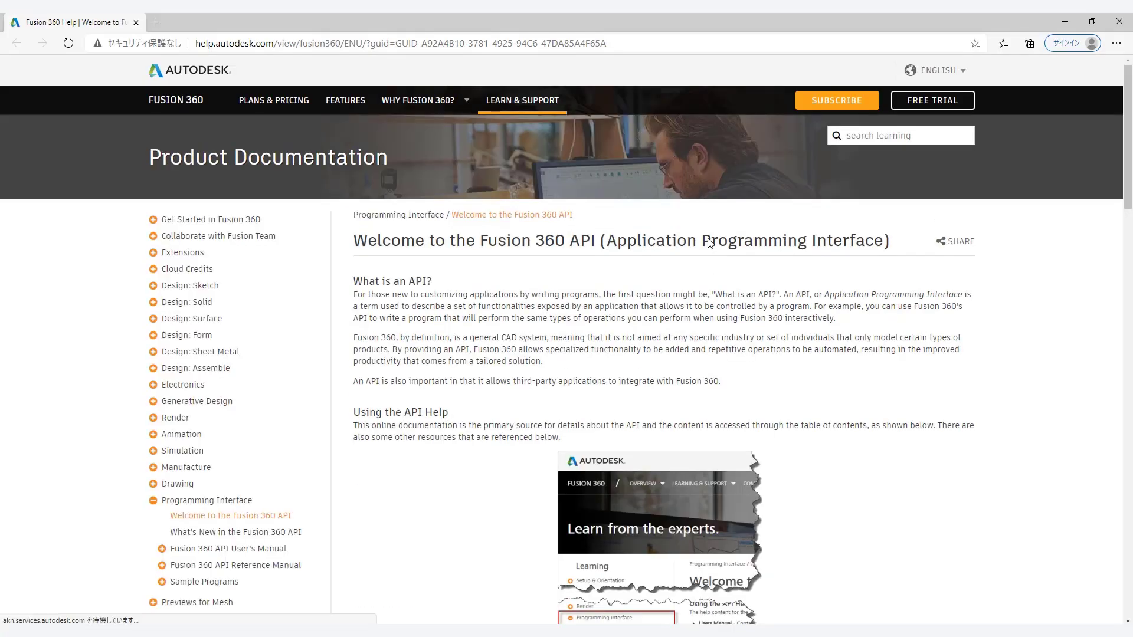
{"action": "left_click", "coordinate": [231, 222]}
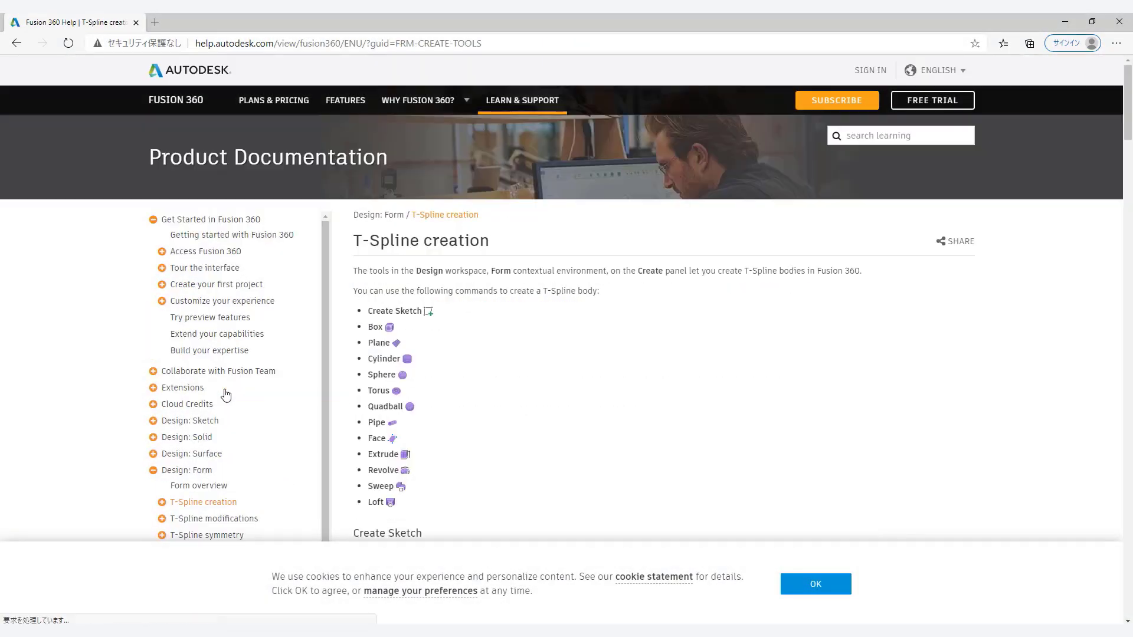
{"action": "left_click_drag", "start_coordinate": [1126, 126], "coordinate": [1120, 324]}
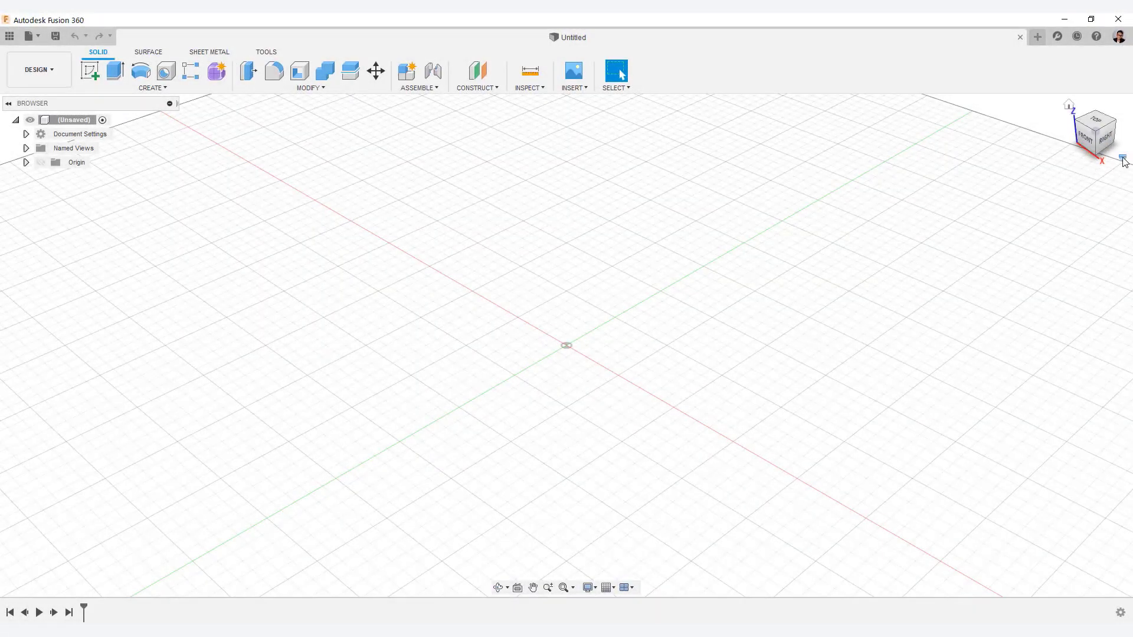
Keep Perspective with Ortho Faces projection and switch the ViewCube to FRONT.
{"action": "left_click", "coordinate": [1122, 158]}
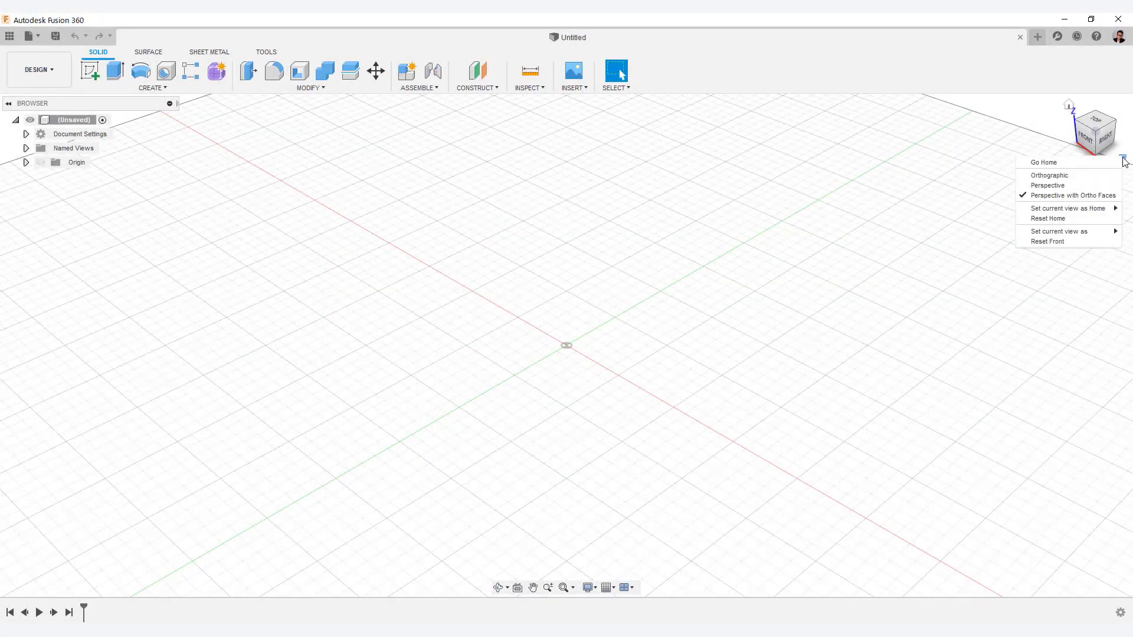
{"action": "left_click", "coordinate": [1072, 196]}
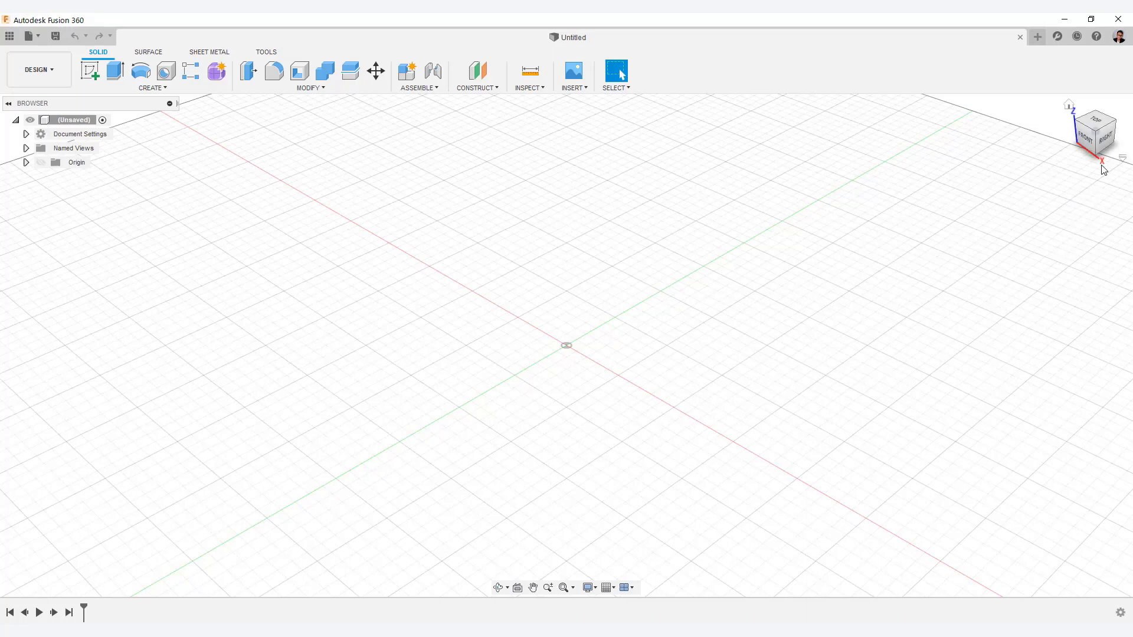
{"action": "left_click", "coordinate": [1107, 142]}
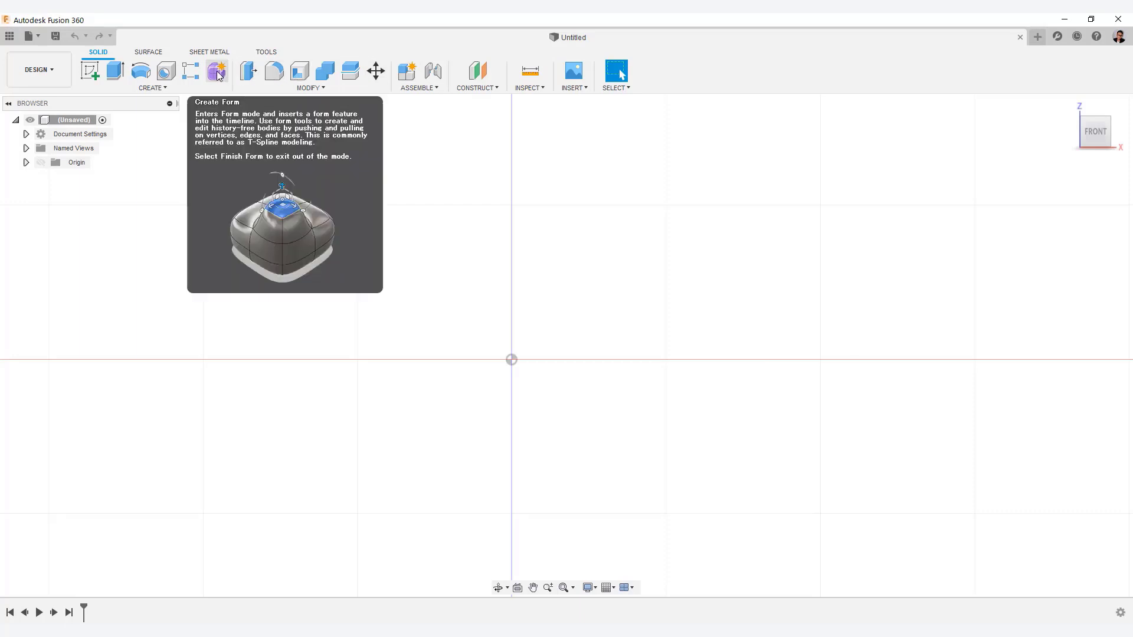
Start a Create Form feature and expand the Form tab's CREATE shape list.
{"action": "left_click", "coordinate": [218, 73]}
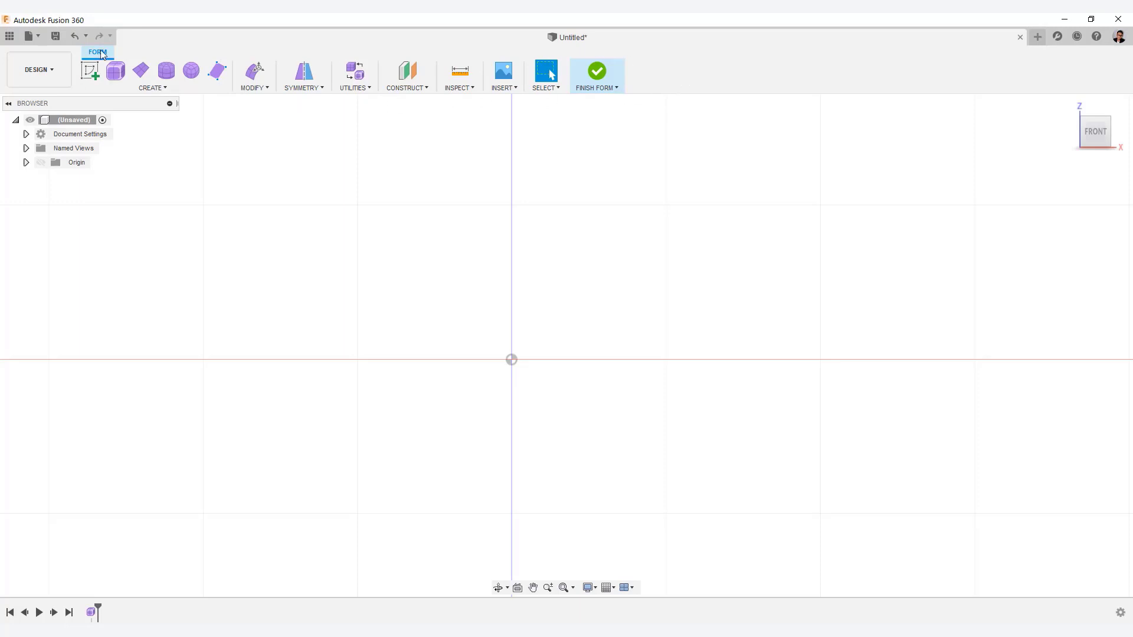
{"action": "left_click", "coordinate": [164, 87]}
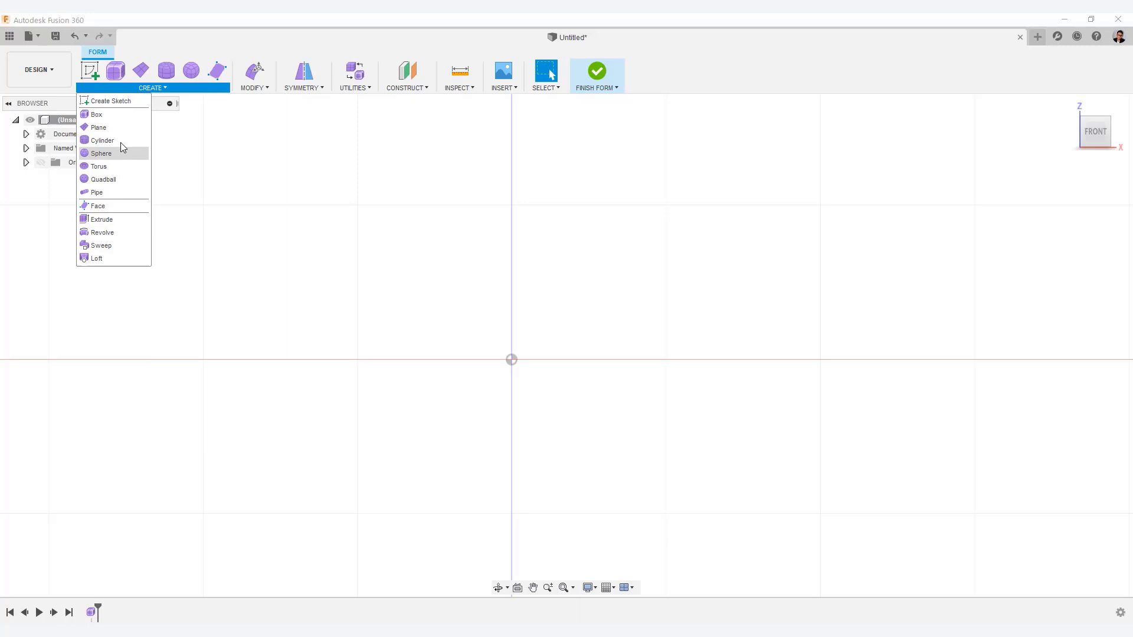
Start a T-spline Box on the XY plane from the top view, centred on the origin.
{"action": "left_click", "coordinate": [96, 115]}
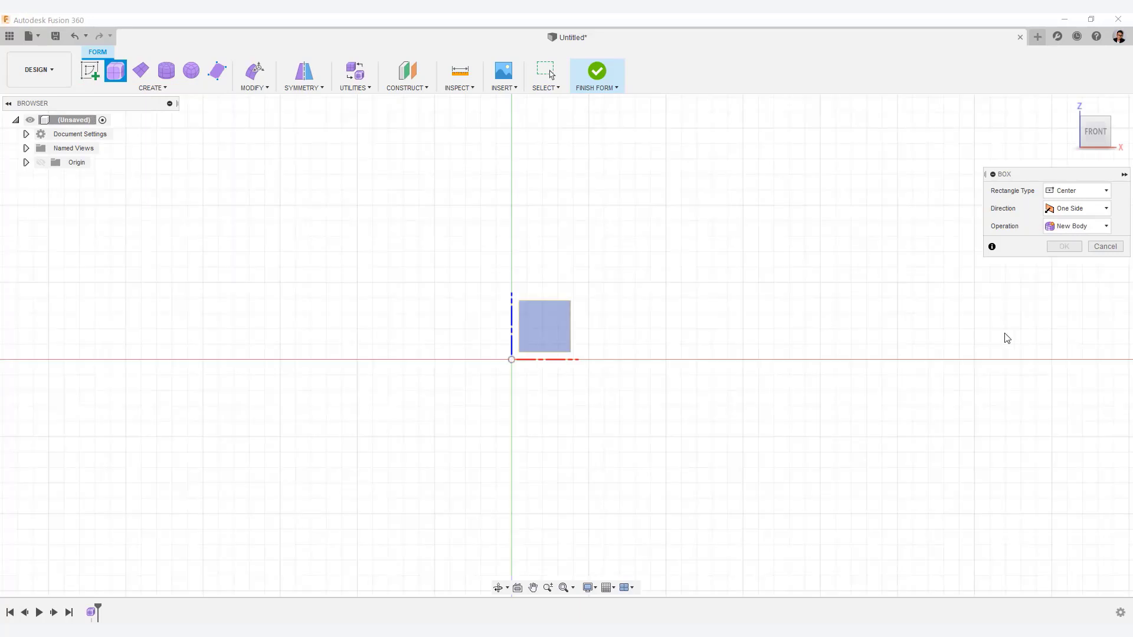
{"action": "left_click", "coordinate": [1097, 118]}
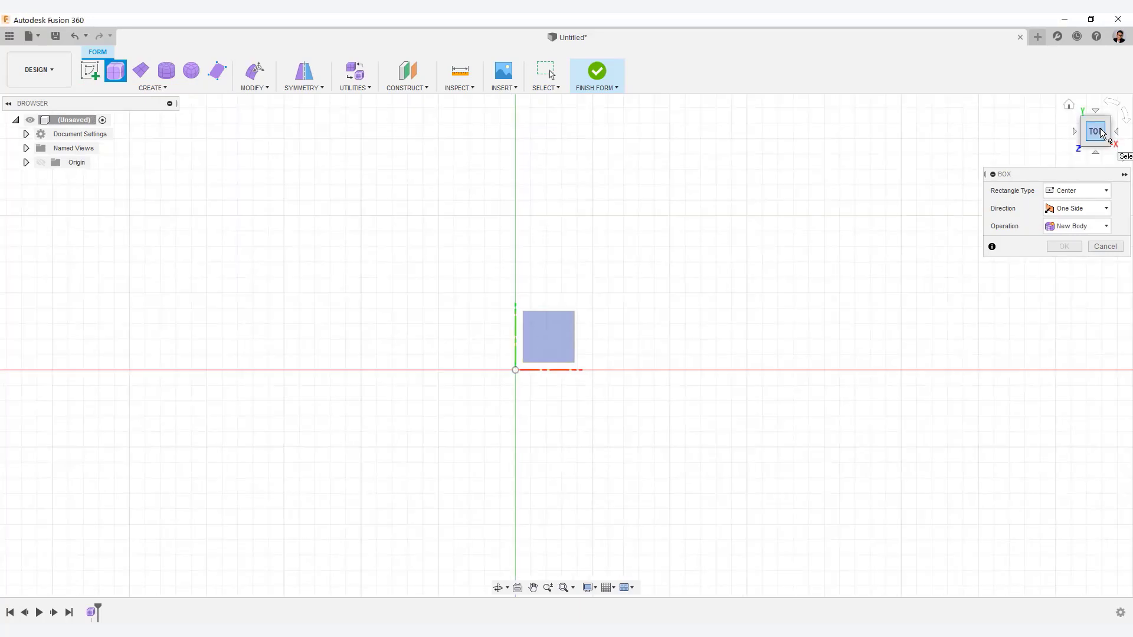
{"action": "left_click", "coordinate": [555, 335]}
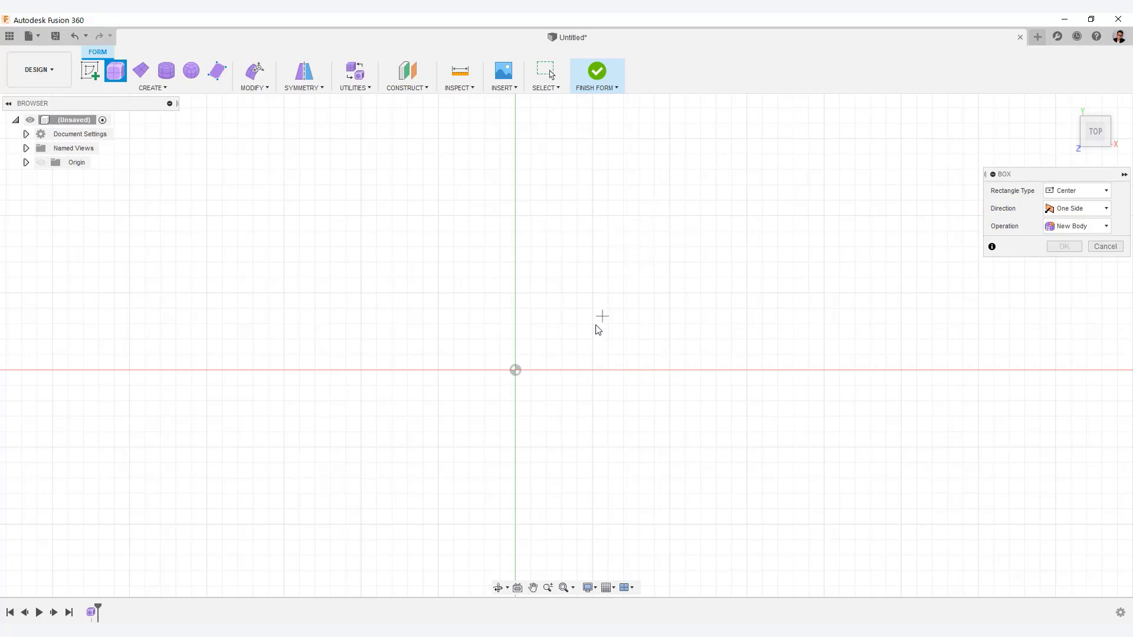
{"action": "left_click", "coordinate": [515, 371]}
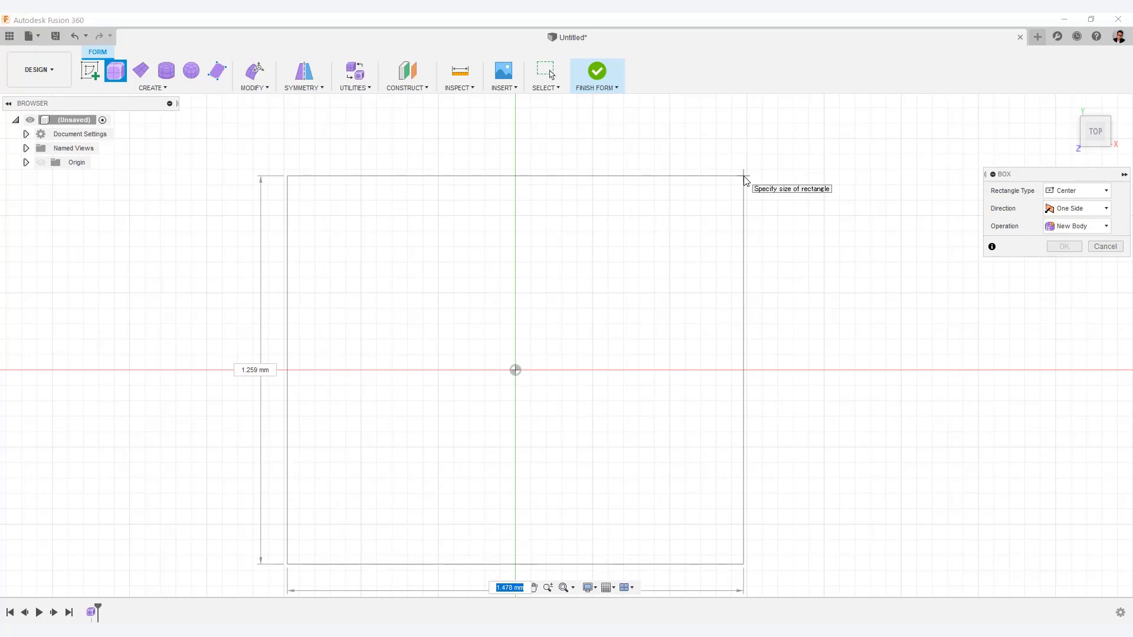
{"action": "left_click", "coordinate": [744, 176]}
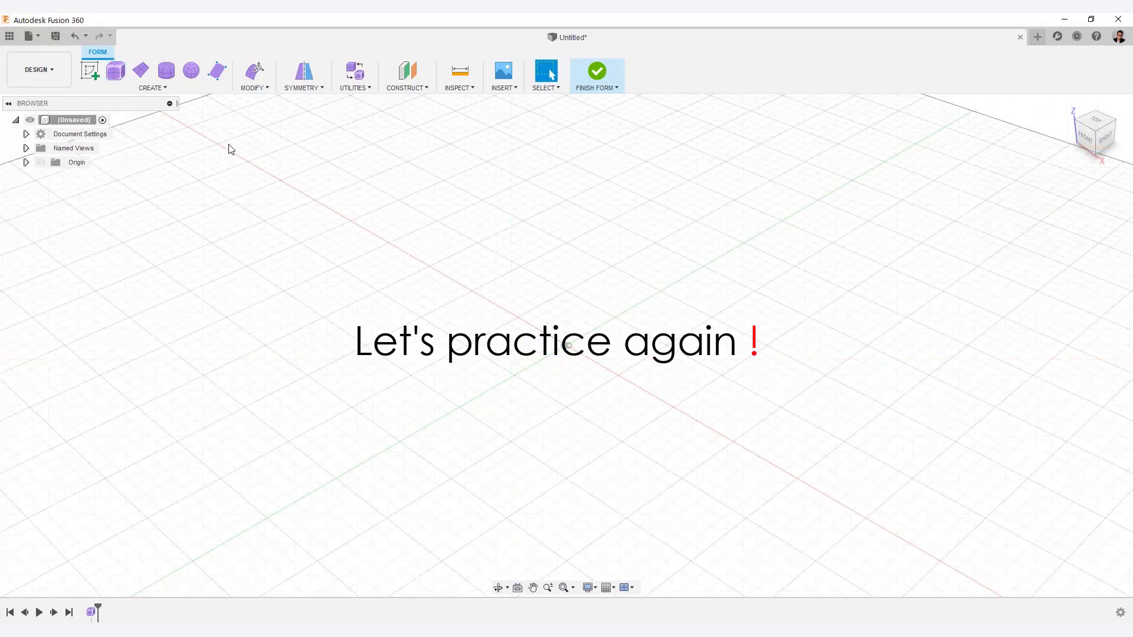
Restart the T-spline Box centred on the origin with a 105.674 × 95.065 mm base.
{"action": "left_click", "coordinate": [135, 88]}
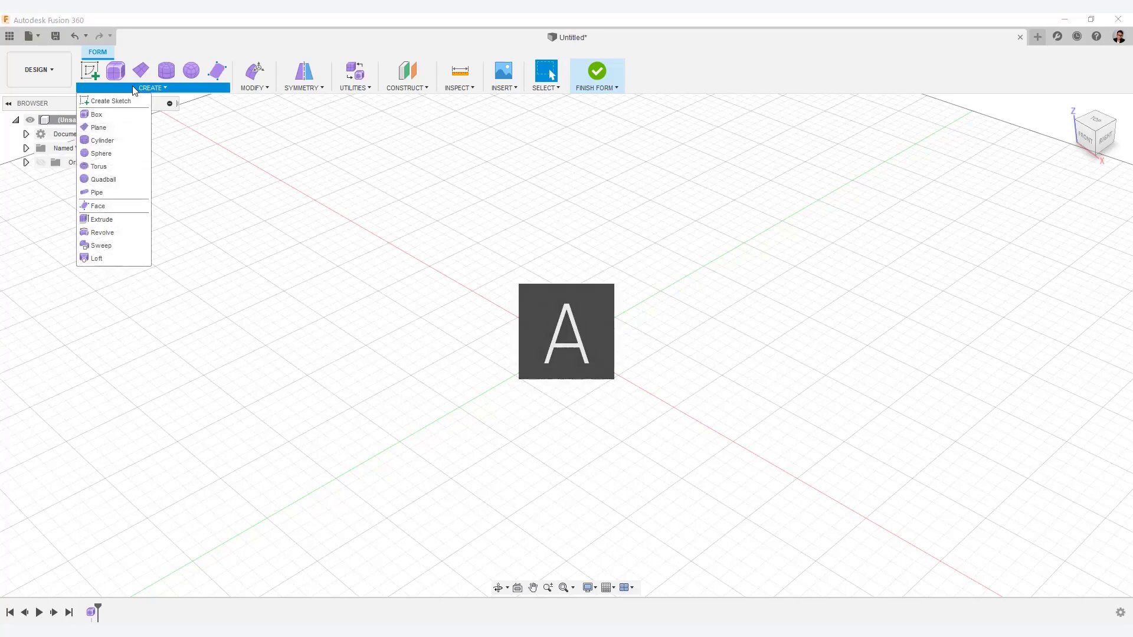
{"action": "left_click", "coordinate": [97, 115]}
{"action": "left_click", "coordinate": [602, 342]}
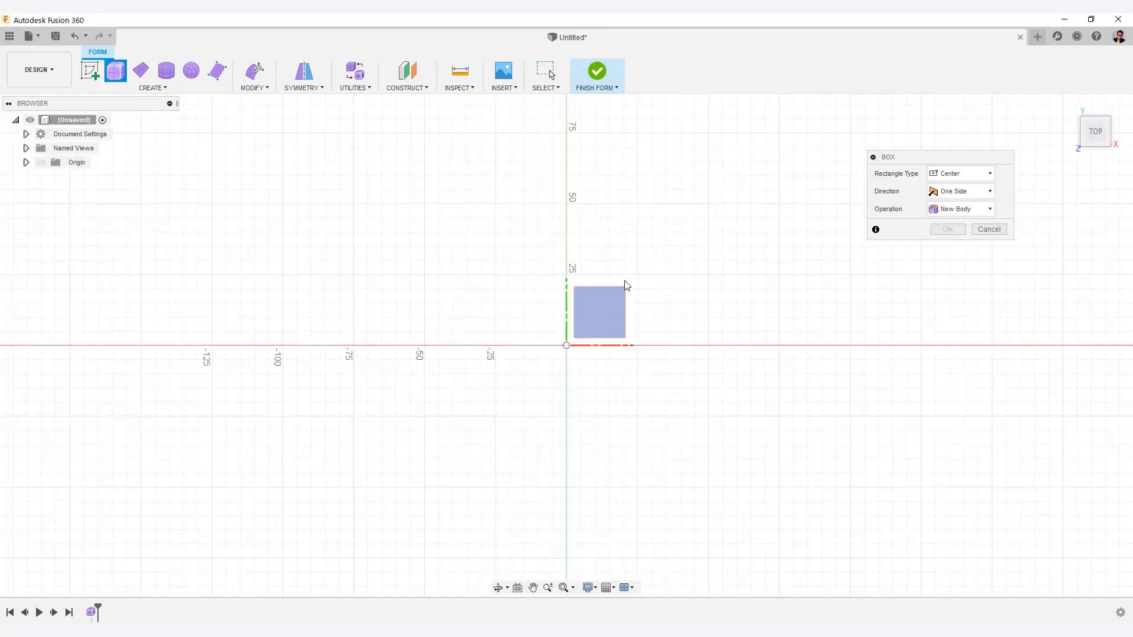
{"action": "left_click", "coordinate": [566, 346]}
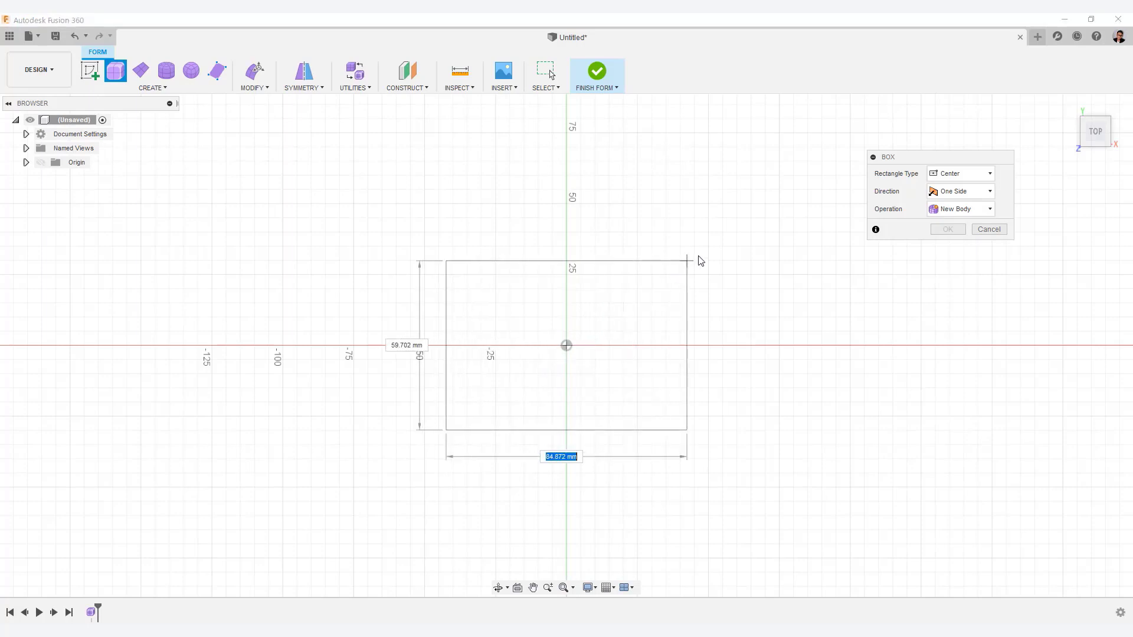
{"action": "left_click", "coordinate": [716, 211]}
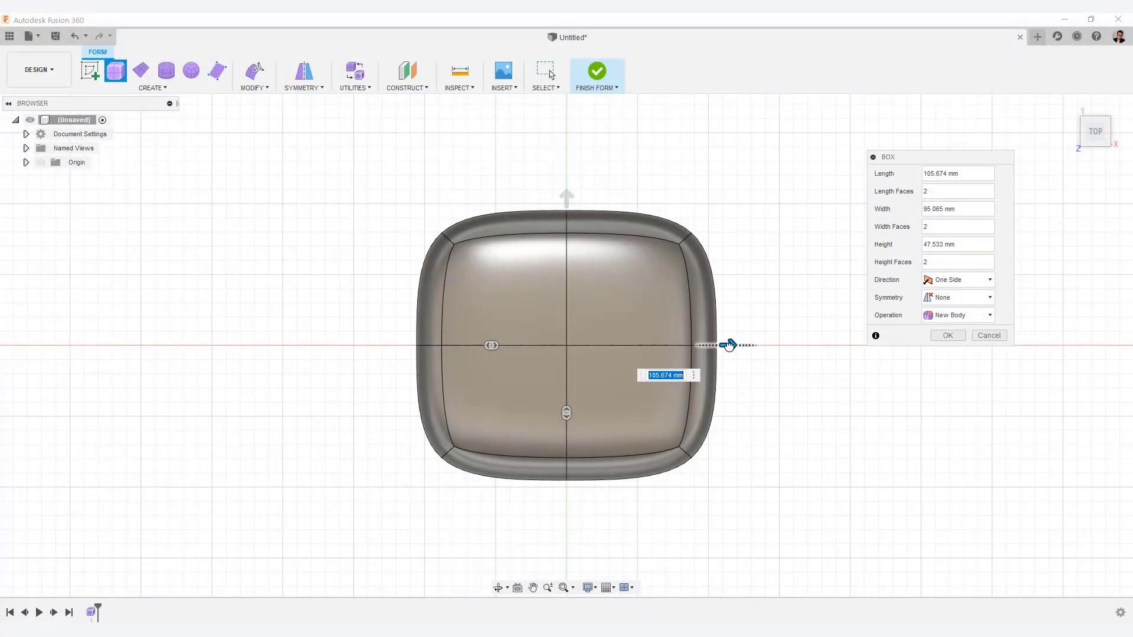
Resize the box preview to 106.923 × 102.554 mm with 6 length faces.
{"action": "mouse_move", "coordinate": [731, 346]}
{"action": "left_mouse_down"}
{"action": "mouse_move", "coordinate": [698, 352]}
{"action": "mouse_move", "coordinate": [736, 352]}
{"action": "left_mouse_up"}
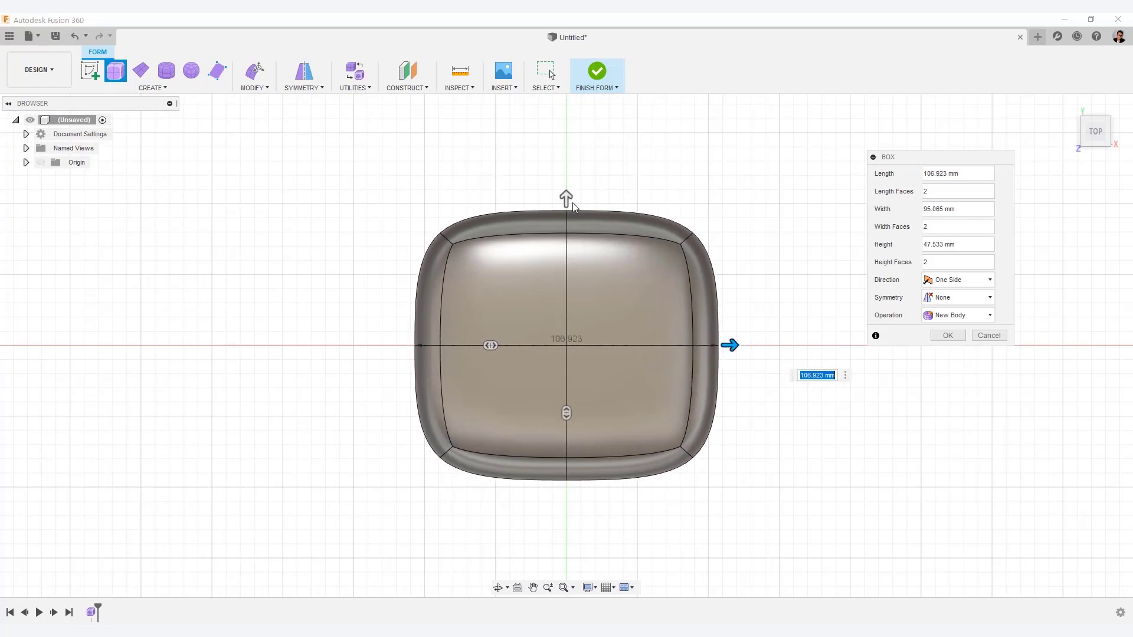
{"action": "mouse_move", "coordinate": [567, 195]}
{"action": "left_mouse_down"}
{"action": "mouse_move", "coordinate": [568, 174]}
{"action": "mouse_move", "coordinate": [585, 223]}
{"action": "mouse_move", "coordinate": [586, 185]}
{"action": "left_mouse_up"}
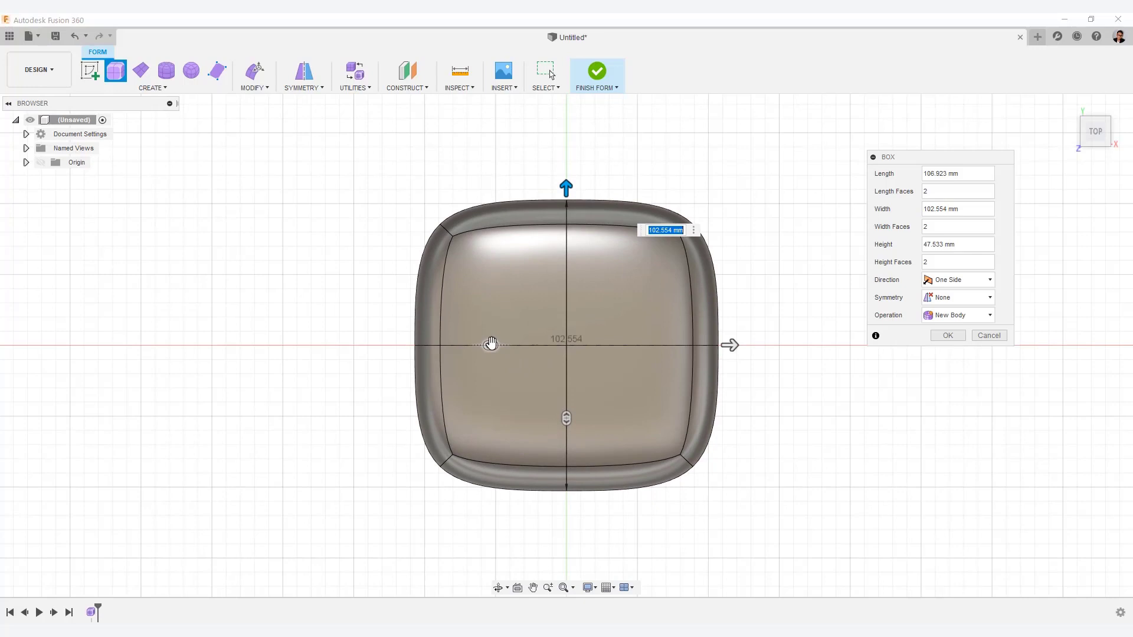
{"action": "left_click", "coordinate": [490, 345]}
{"action": "mouse_move", "coordinate": [490, 344]}
{"action": "left_mouse_down"}
{"action": "mouse_move", "coordinate": [551, 343]}
{"action": "mouse_move", "coordinate": [512, 346]}
{"action": "left_mouse_up"}
{"action": "left_click_drag", "start_coordinate": [943, 162], "coordinate": [873, 191]}
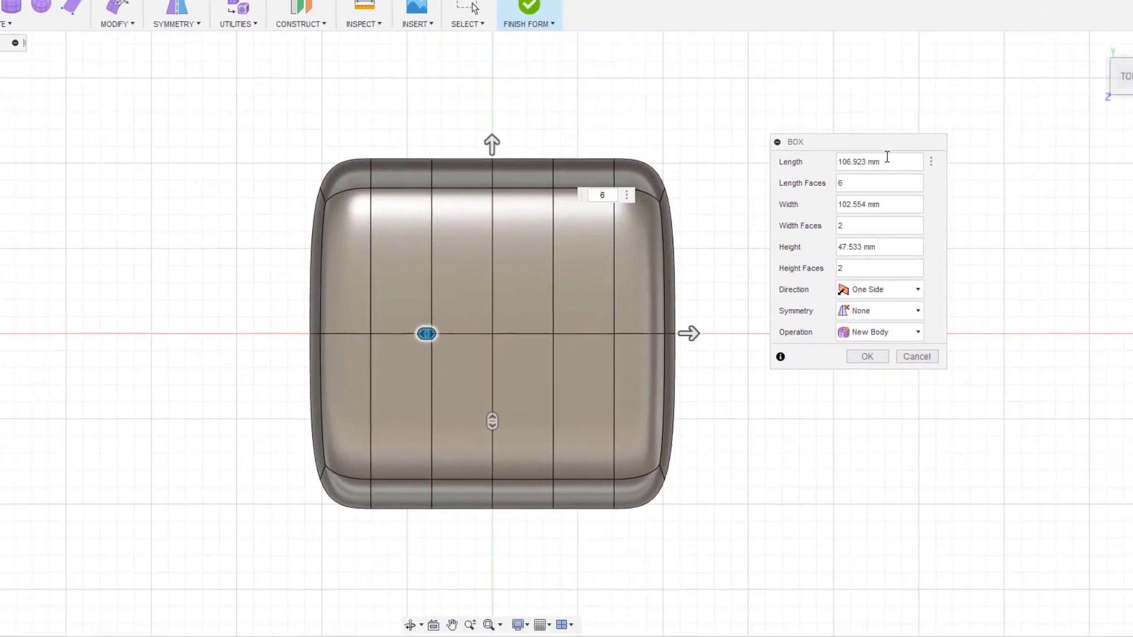
Set the box to 100 × 100 × 100 mm with 4 faces in each direction.
{"action": "left_click_drag", "start_coordinate": [887, 157], "coordinate": [814, 164]}
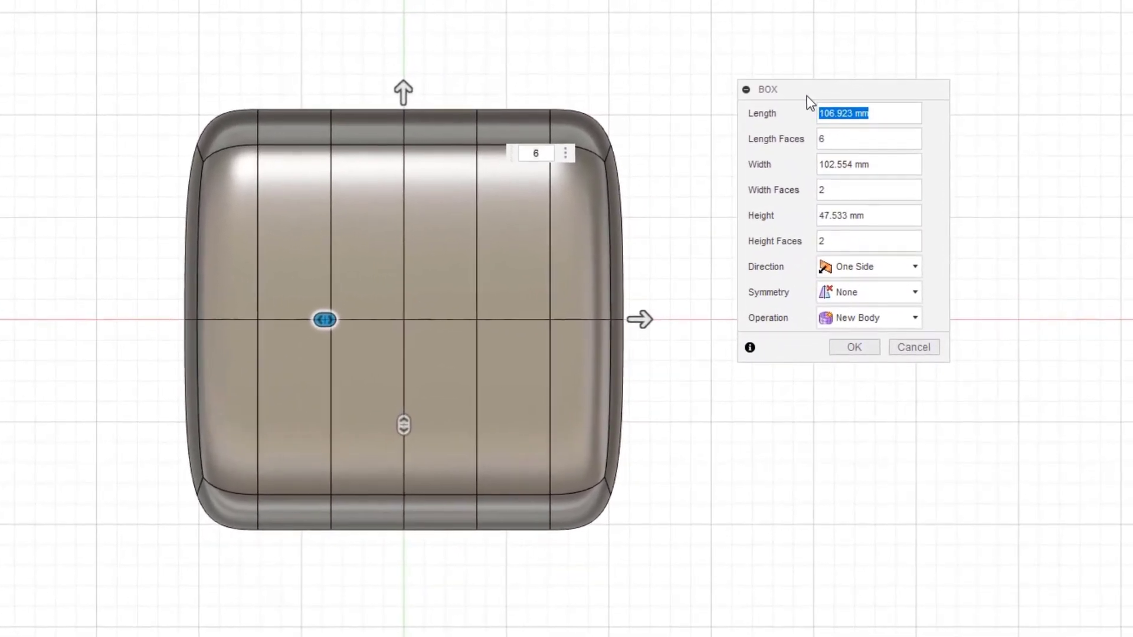
{"action": "type", "text": "100"}
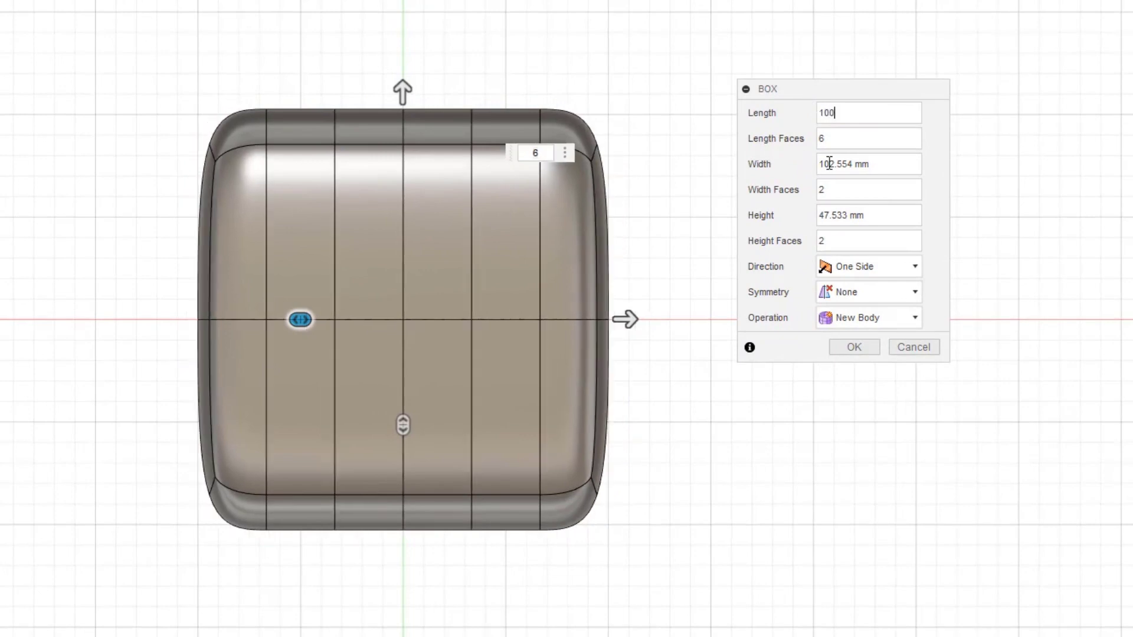
{"action": "left_click_drag", "start_coordinate": [878, 163], "coordinate": [792, 164]}
{"action": "type", "text": "100"}
{"action": "left_click_drag", "start_coordinate": [877, 216], "coordinate": [778, 218]}
{"action": "type", "text": "100"}
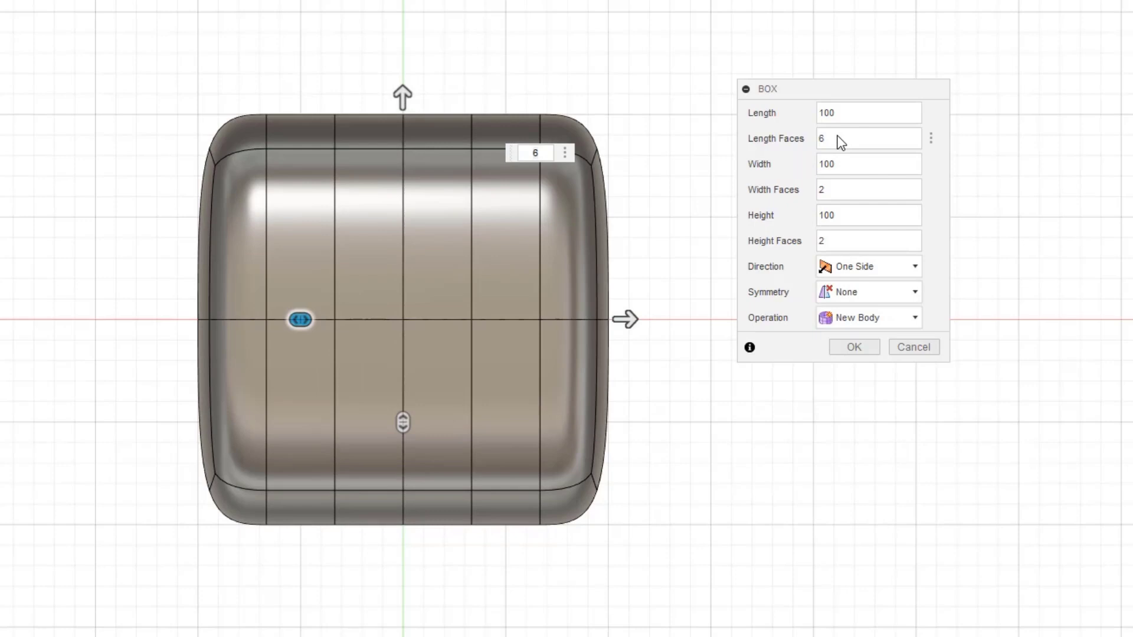
{"action": "double_click", "coordinate": [857, 140]}
{"action": "type", "text": "4"}
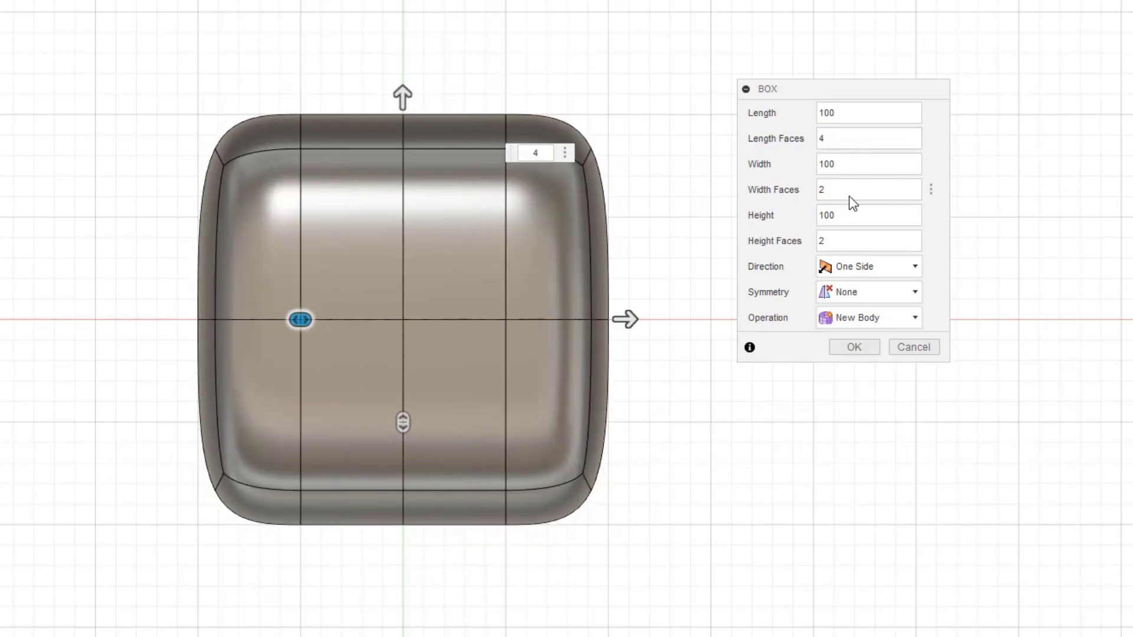
{"action": "left_click_drag", "start_coordinate": [850, 197], "coordinate": [777, 190]}
{"action": "type", "text": "4"}
{"action": "left_click_drag", "start_coordinate": [850, 242], "coordinate": [812, 245]}
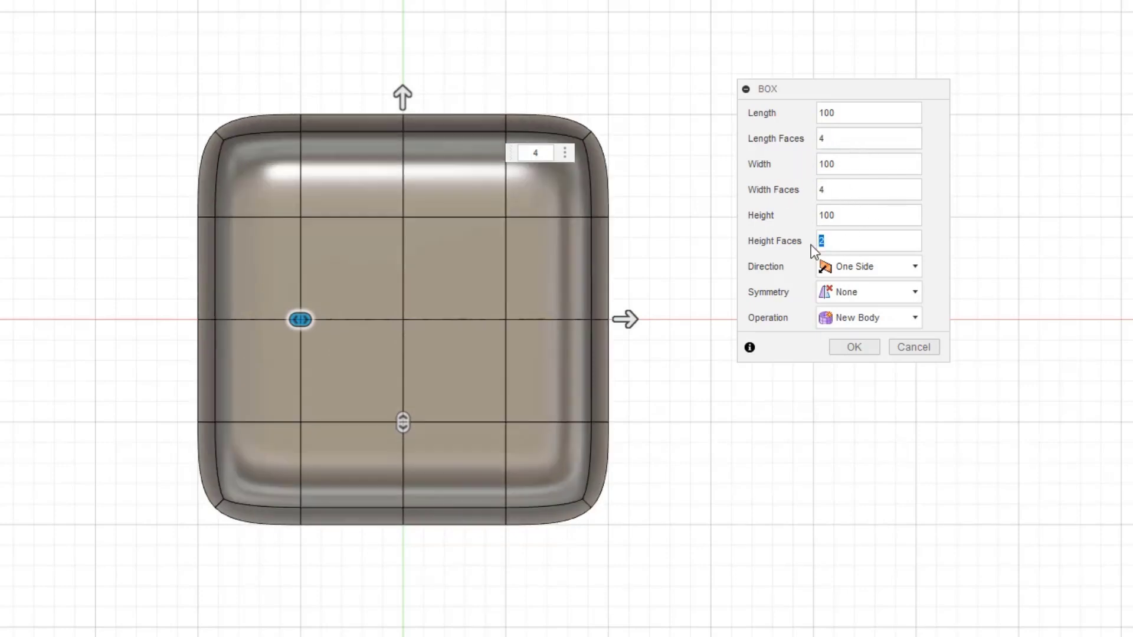
{"action": "type", "text": "4"}
{"action": "middle_click_drag", "start_coordinate": [659, 254], "coordinate": [809, 260], "text": "shift"}
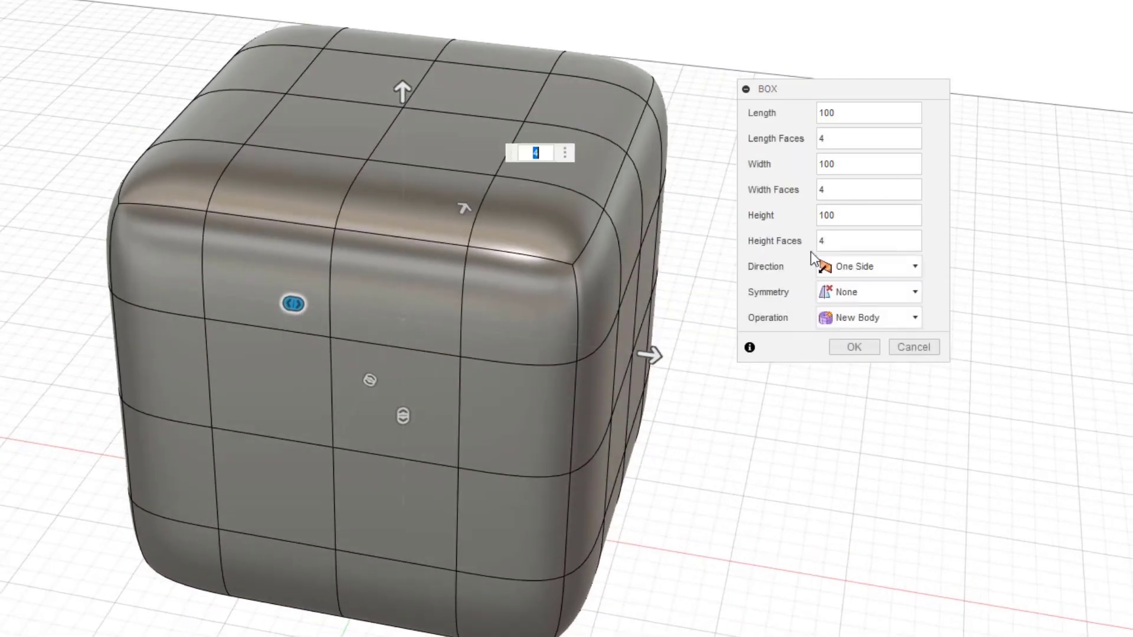
Change the length, width and height face counts to 2.
{"action": "left_click", "coordinate": [833, 136]}
{"action": "type", "text": "2"}
{"action": "double_click", "coordinate": [862, 189]}
{"action": "type", "text": "2"}
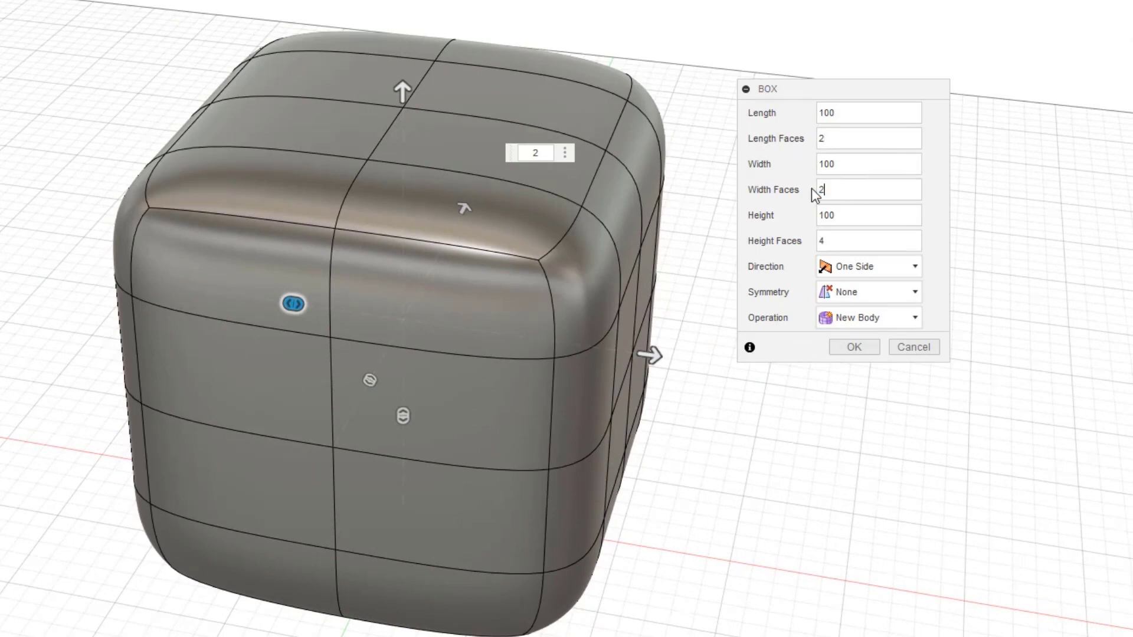
{"action": "double_click", "coordinate": [819, 242]}
{"action": "type", "text": "2"}
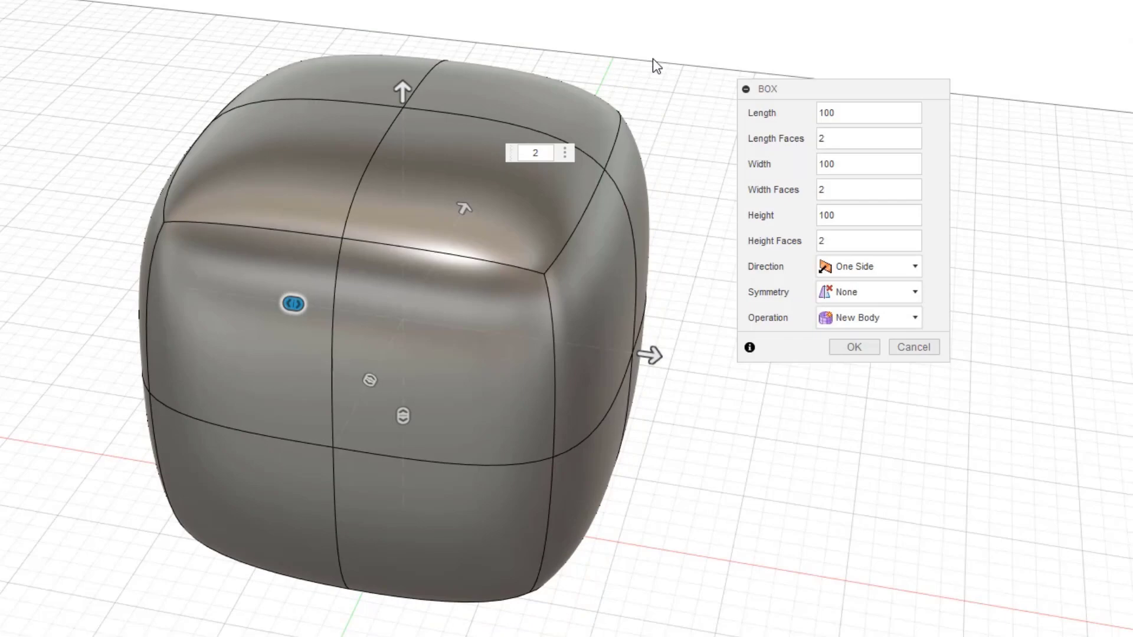
{"action": "middle_click_drag", "start_coordinate": [653, 63], "coordinate": [653, 101], "text": "shift"}
Change all three face counts to 5 and confirm the box.
{"action": "double_click", "coordinate": [827, 142]}
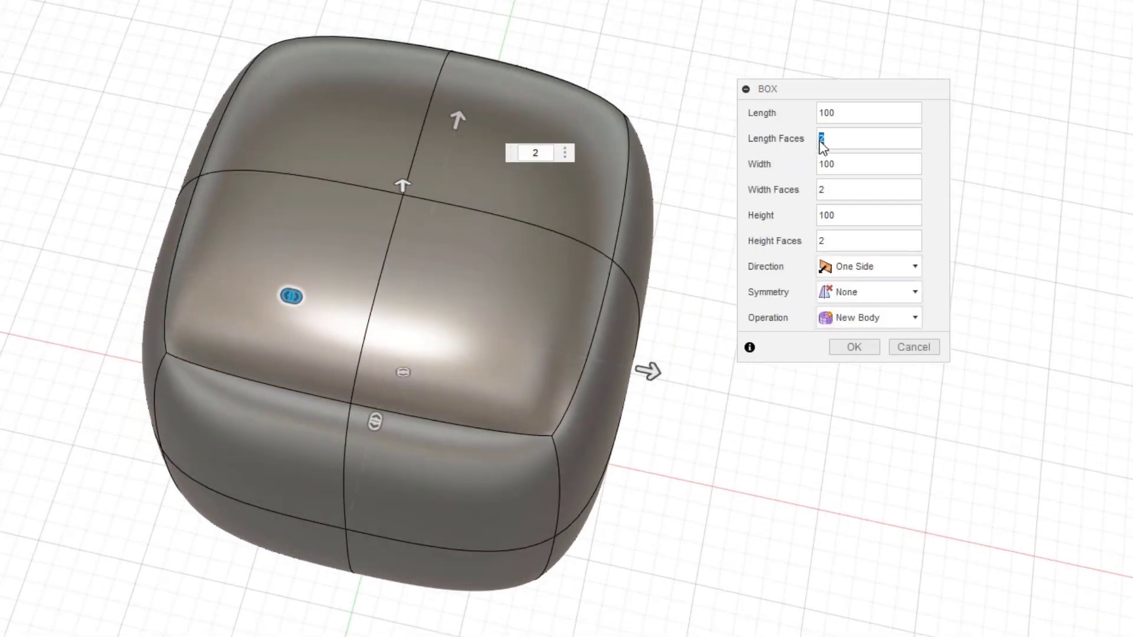
{"action": "type", "text": "5"}
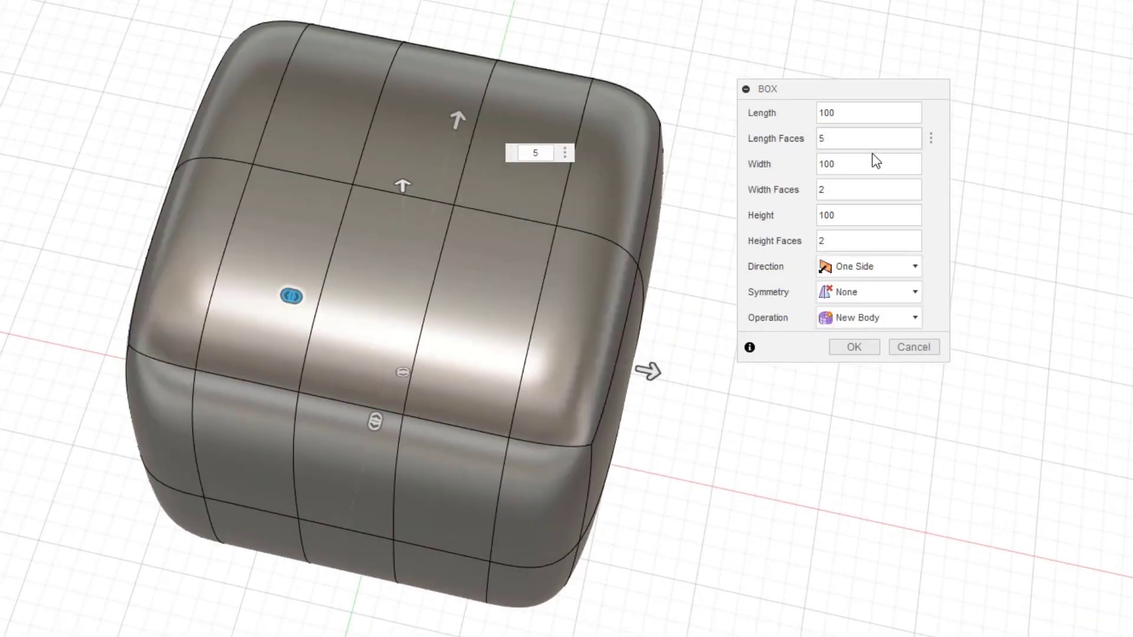
{"action": "double_click", "coordinate": [844, 192]}
{"action": "type", "text": "5"}
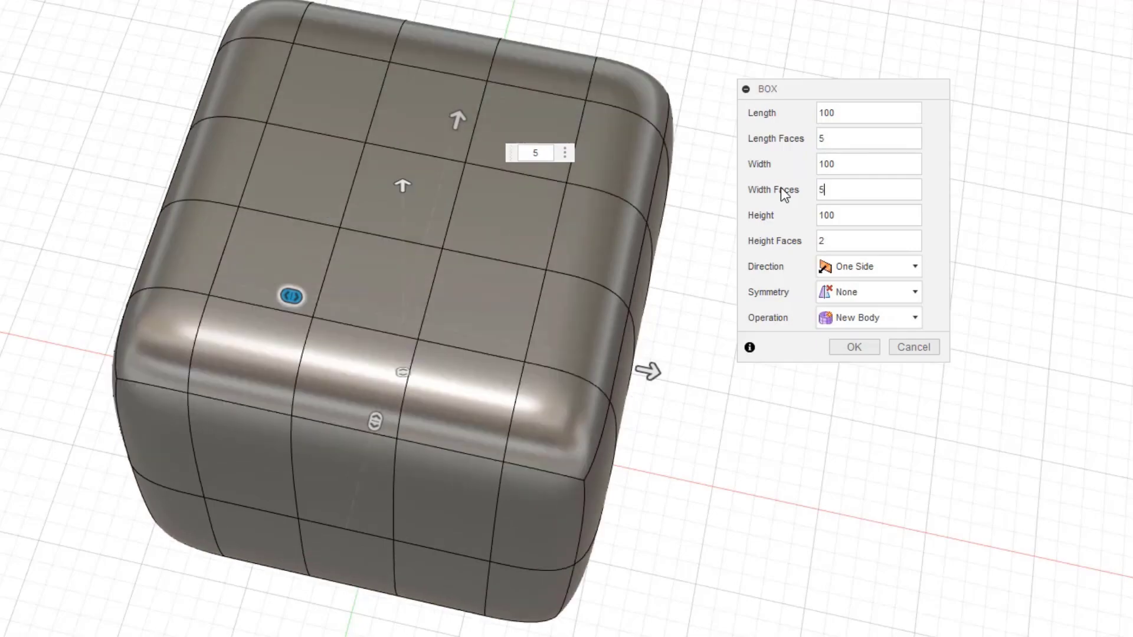
{"action": "middle_click_drag", "start_coordinate": [560, 177], "coordinate": [531, 222], "text": "shift"}
{"action": "double_click", "coordinate": [844, 243]}
{"action": "type", "text": "5"}
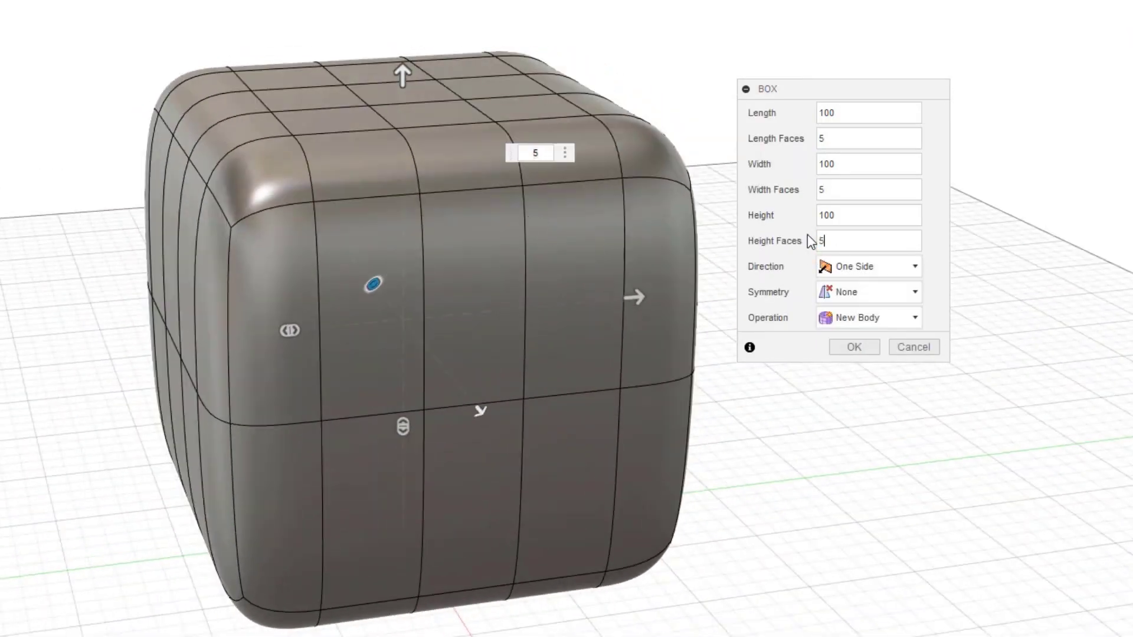
{"action": "middle_click_drag", "start_coordinate": [343, 124], "coordinate": [432, 133], "text": "shift"}
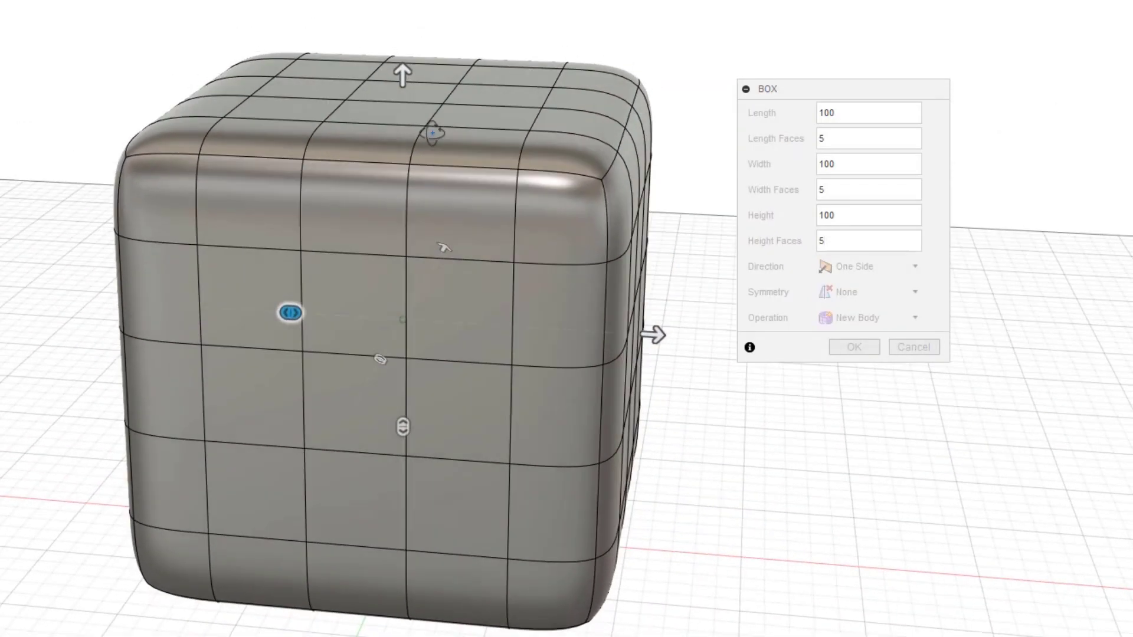
{"action": "left_click", "coordinate": [857, 353]}
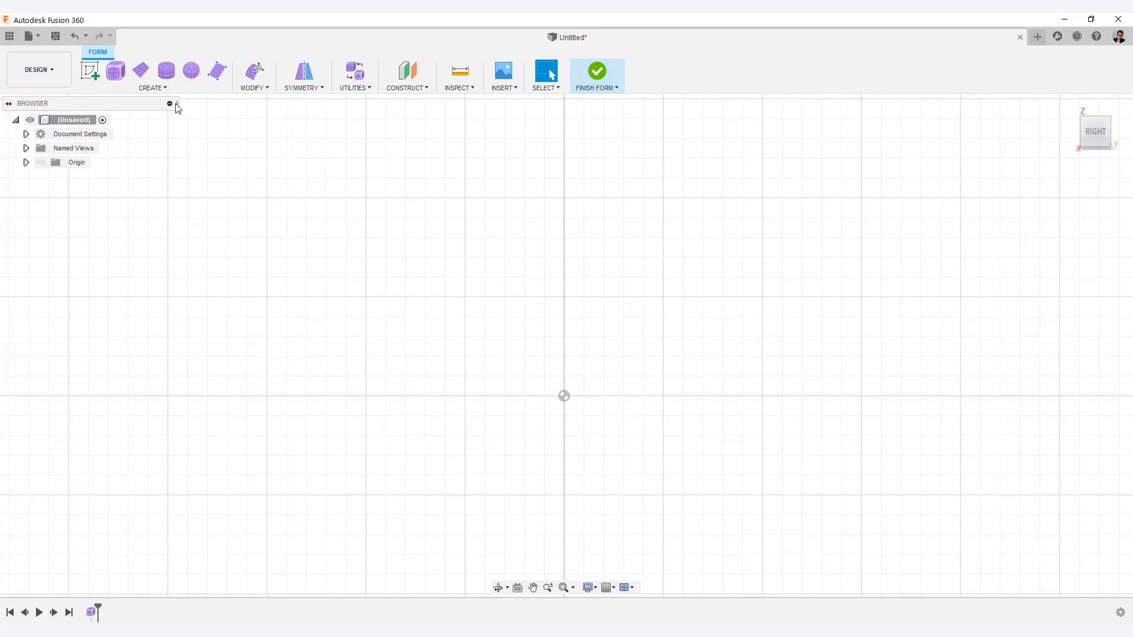
Start the T-spline Box tool and switch the view to Top.
{"action": "left_click", "coordinate": [167, 87]}
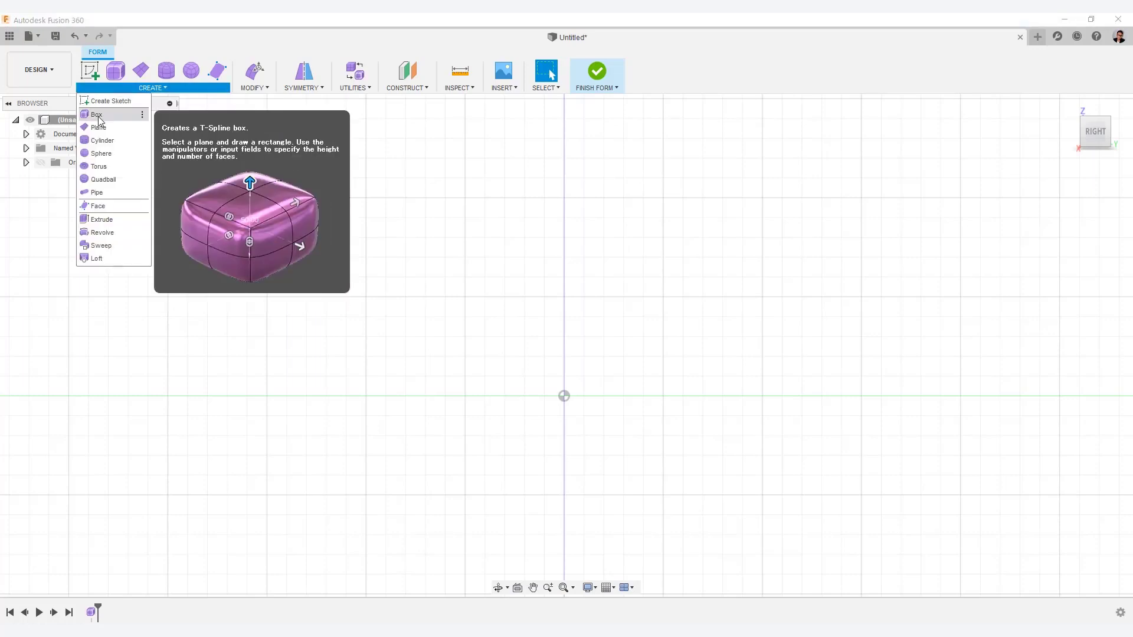
{"action": "left_click", "coordinate": [97, 115]}
{"action": "left_click", "coordinate": [596, 363]}
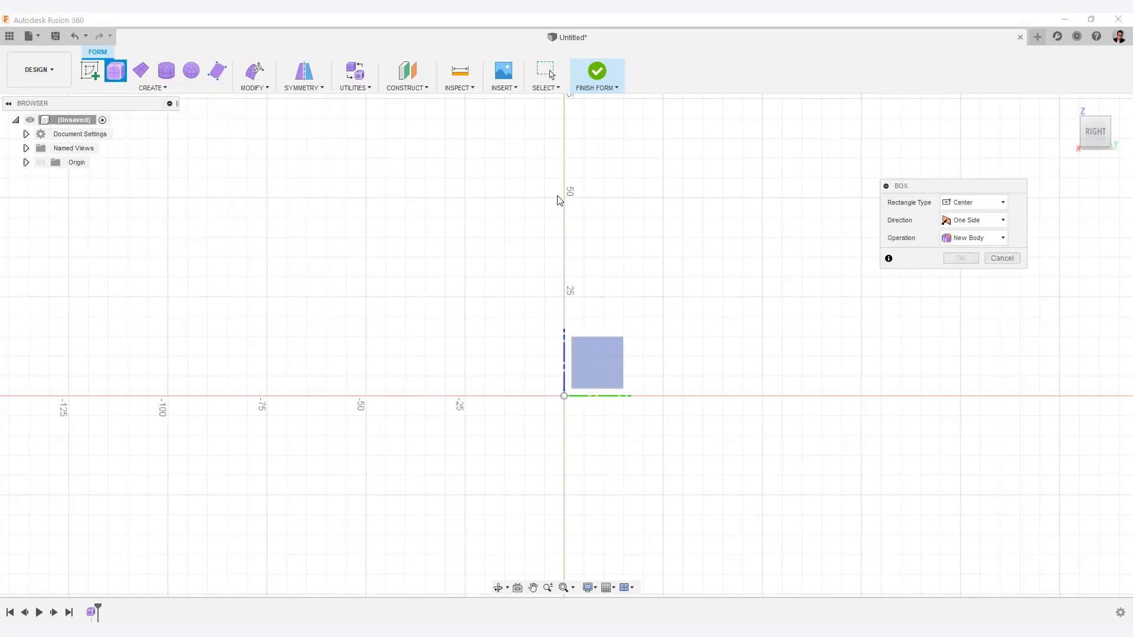
{"action": "middle_click_drag", "start_coordinate": [652, 212], "coordinate": [812, 236], "text": "shift"}
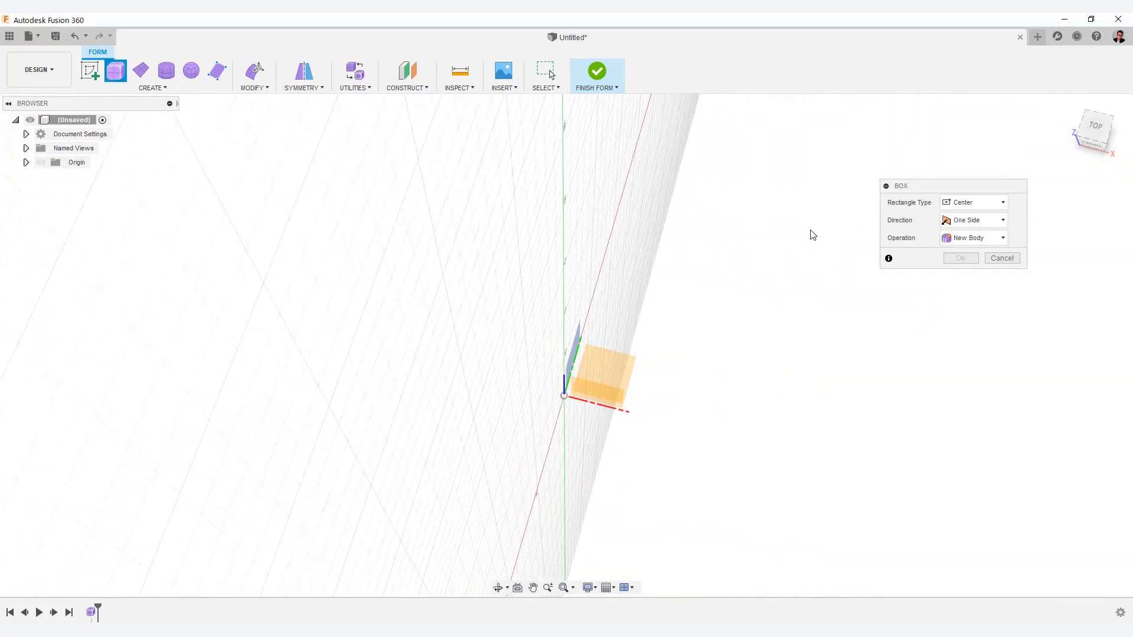
{"action": "left_click", "coordinate": [1092, 112]}
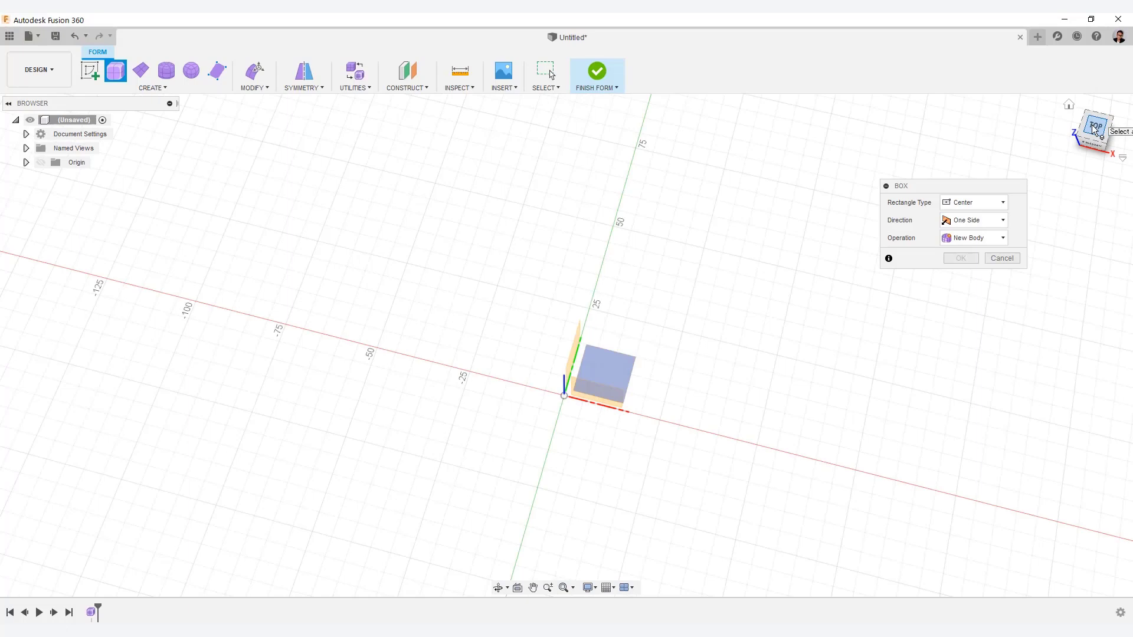
{"action": "left_click", "coordinate": [1095, 130]}
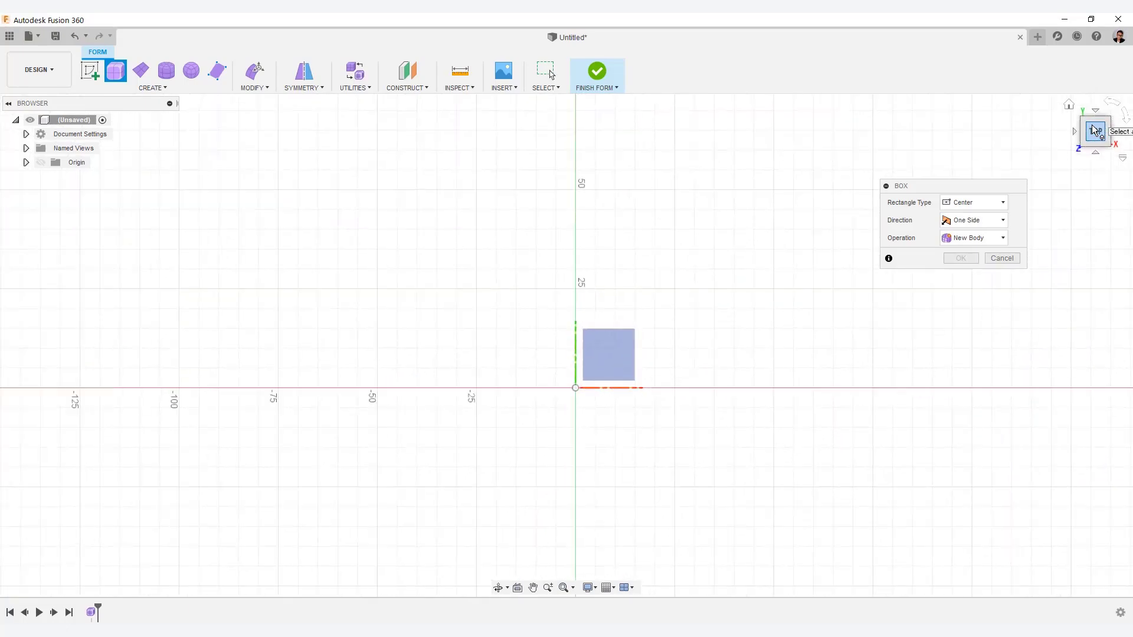
Draw the box on the ground plane centred at the origin, about 96 × 92 mm.
{"action": "left_click", "coordinate": [612, 361]}
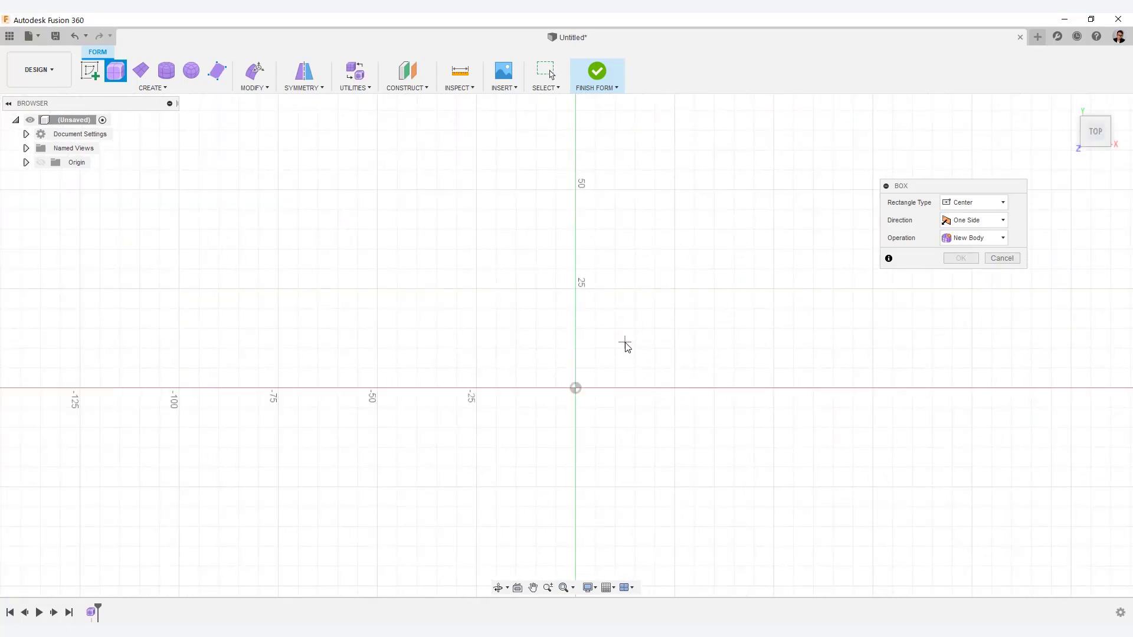
{"action": "left_click", "coordinate": [576, 390]}
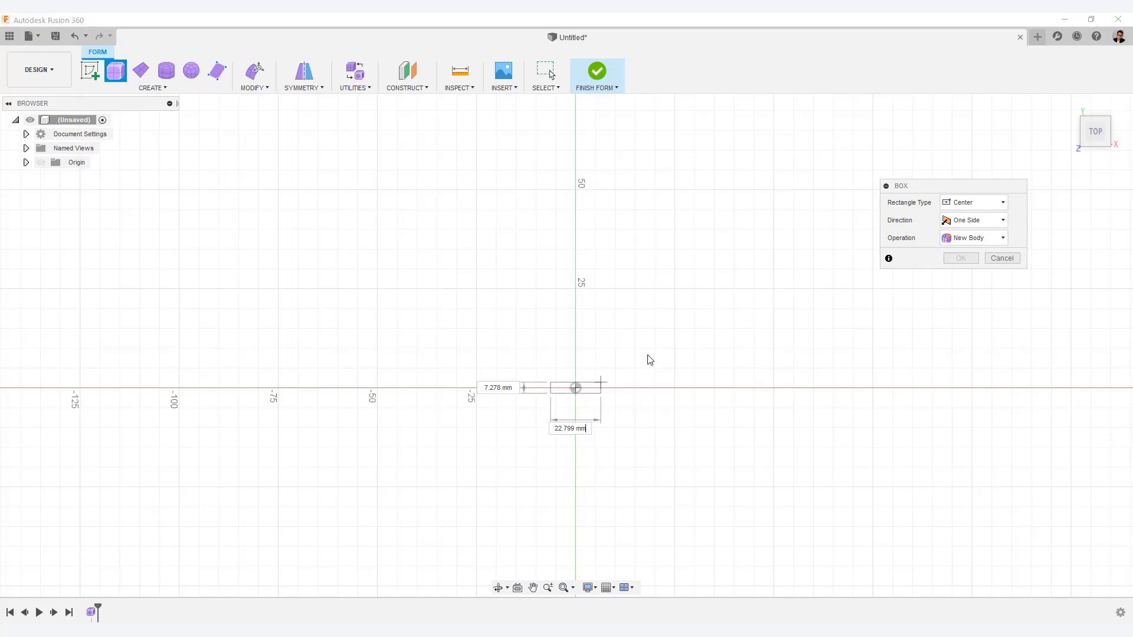
{"action": "left_click", "coordinate": [767, 207]}
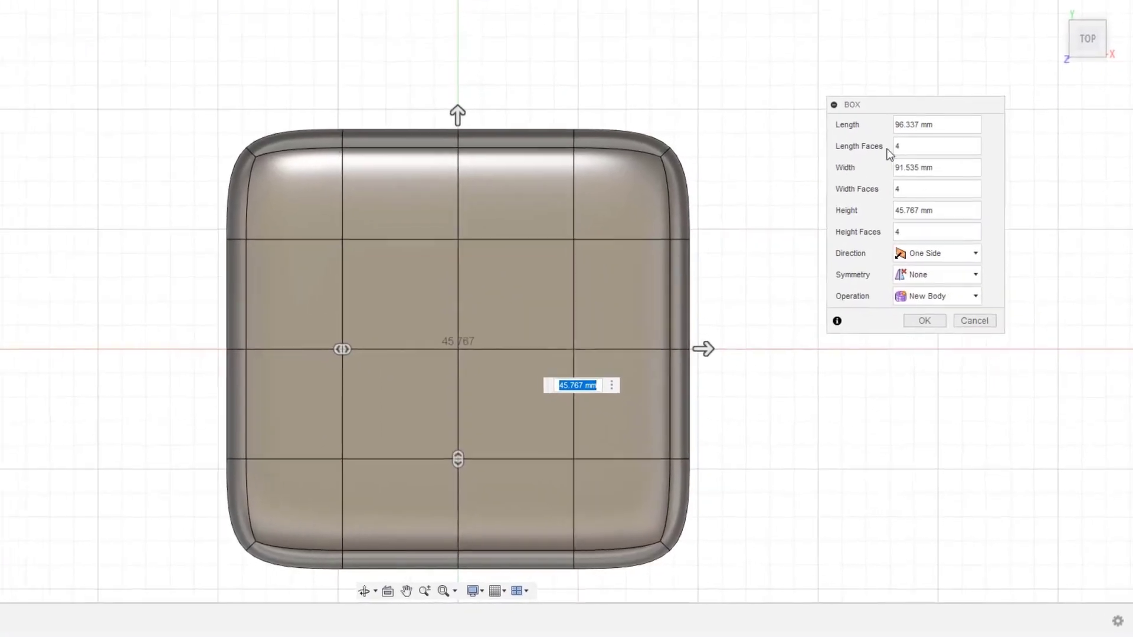
Set the box Length, Width and Height each to 100 mm.
{"action": "left_click", "coordinate": [891, 112]}
{"action": "type", "text": "100"}
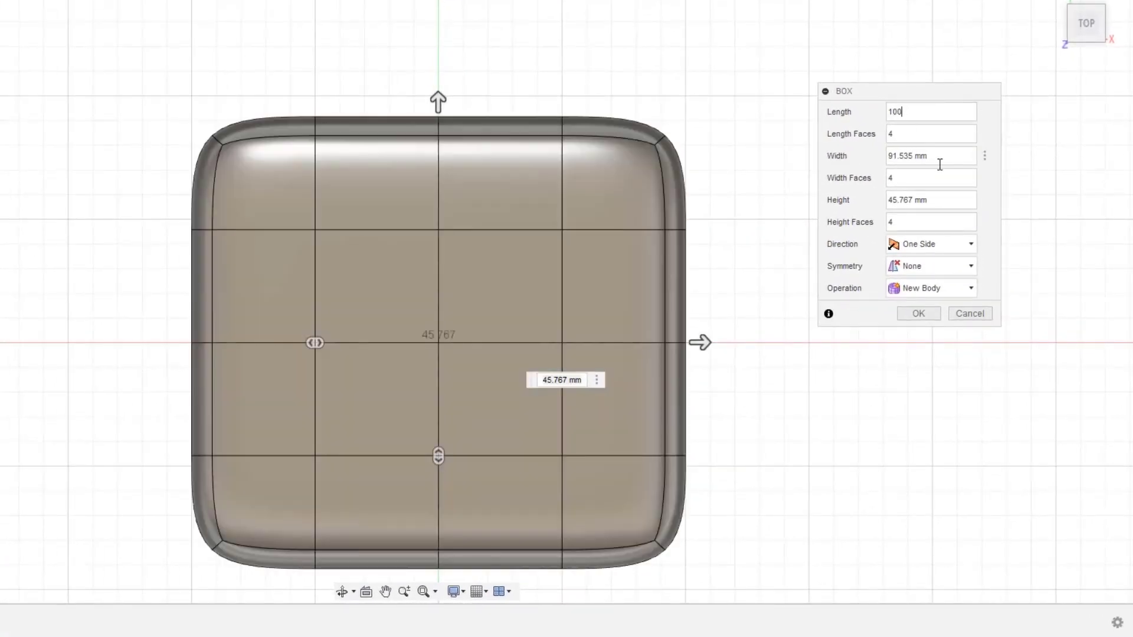
{"action": "left_click_drag", "start_coordinate": [940, 159], "coordinate": [874, 151]}
{"action": "type", "text": "100"}
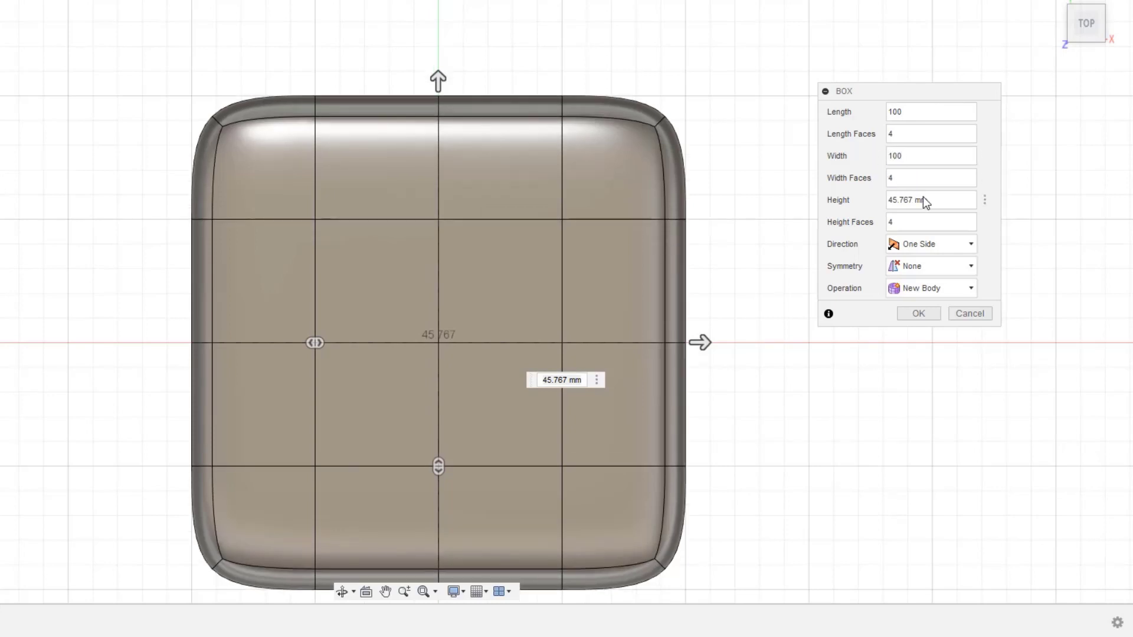
{"action": "left_click_drag", "start_coordinate": [926, 200], "coordinate": [866, 200]}
{"action": "type", "text": "100"}
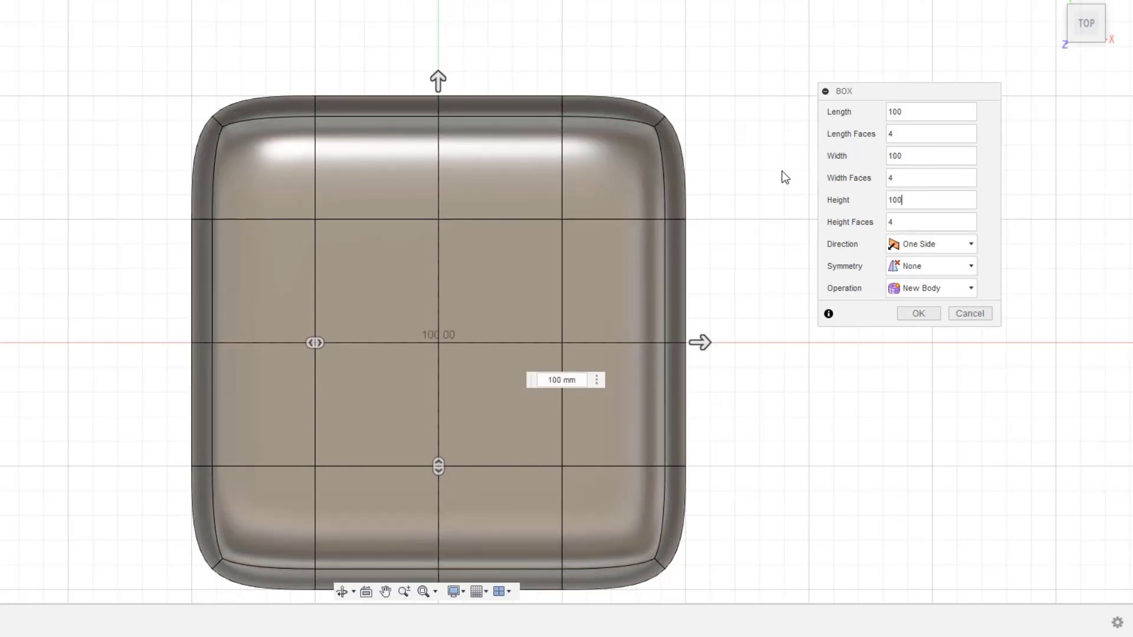
Orbit to an angled front view and move the Box dialog up out of the way.
{"action": "middle_click_drag", "start_coordinate": [781, 171], "coordinate": [794, 137], "text": "shift"}
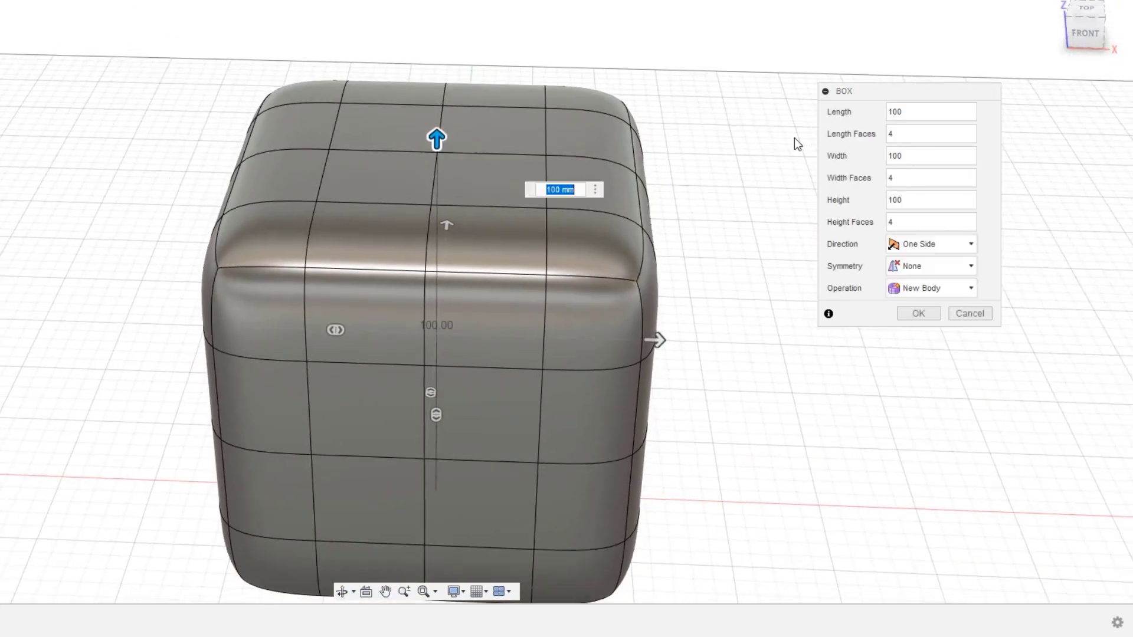
{"action": "left_click_drag", "start_coordinate": [911, 88], "coordinate": [907, 50]}
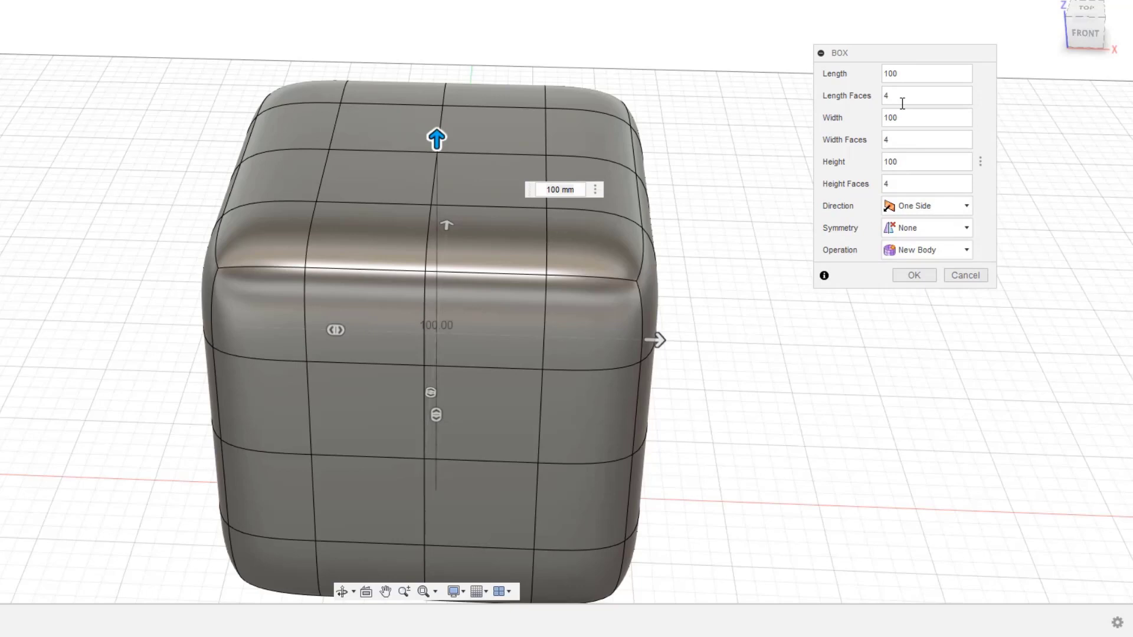
{"action": "left_click_drag", "start_coordinate": [903, 52], "coordinate": [890, 13]}
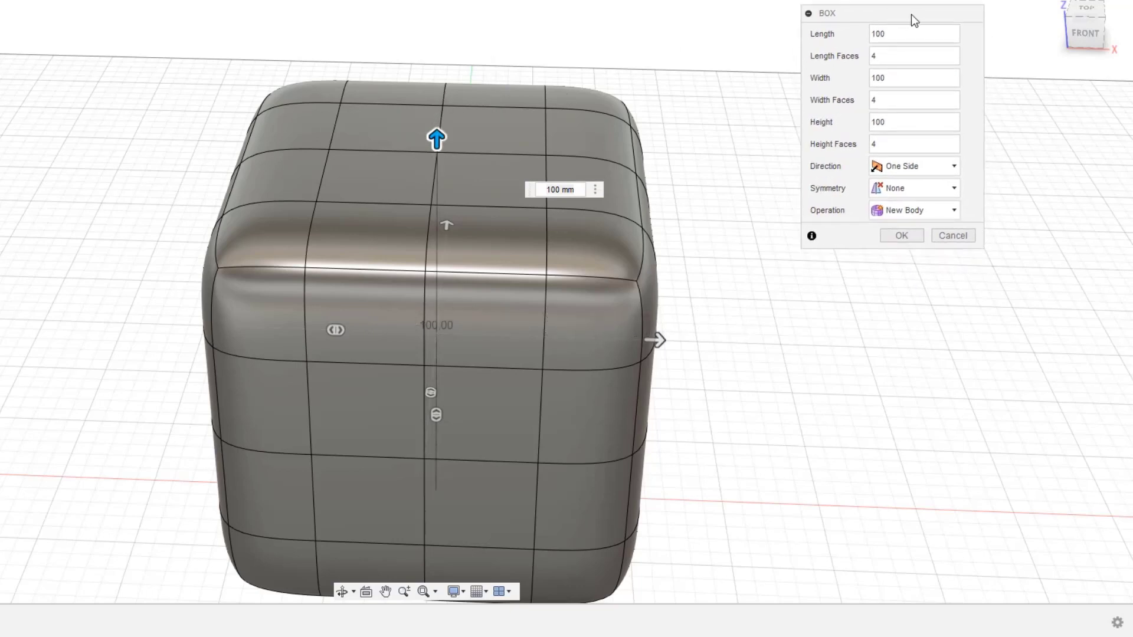
Set Symmetry to Mirror with only Length symmetry checked, and create the box.
{"action": "left_click_drag", "start_coordinate": [914, 18], "coordinate": [884, 24]}
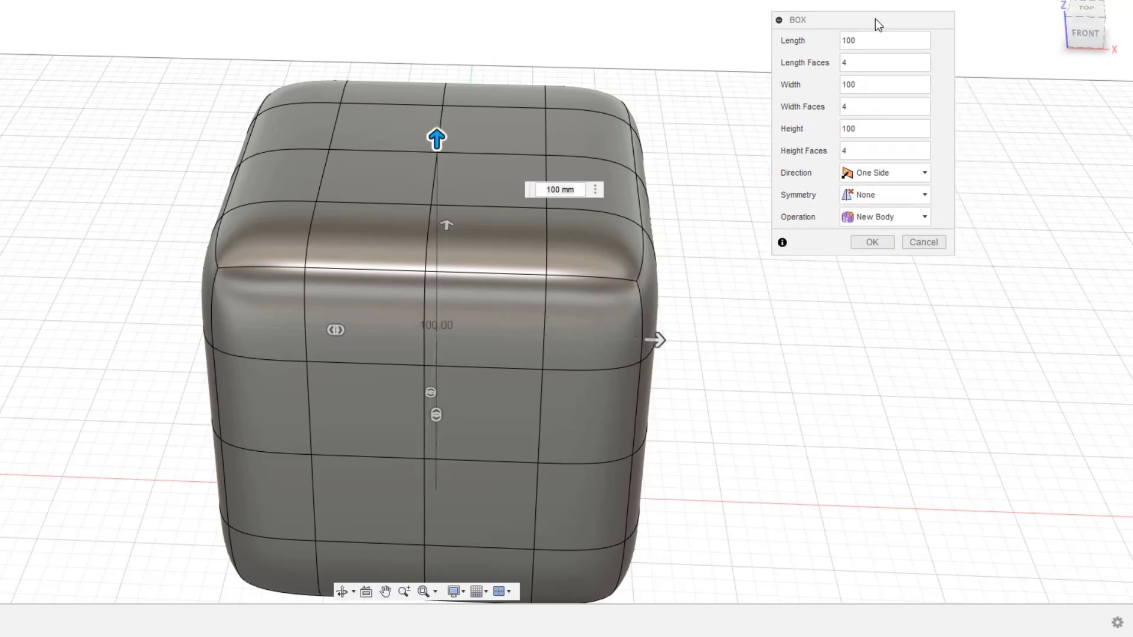
{"action": "left_click", "coordinate": [918, 200]}
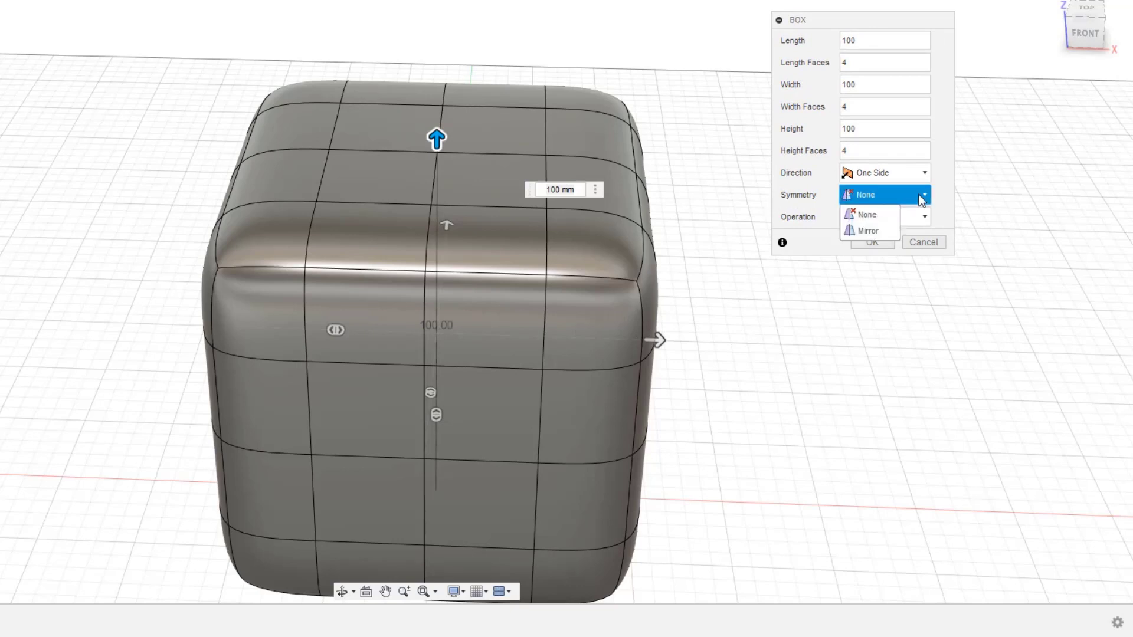
{"action": "left_click", "coordinate": [869, 233]}
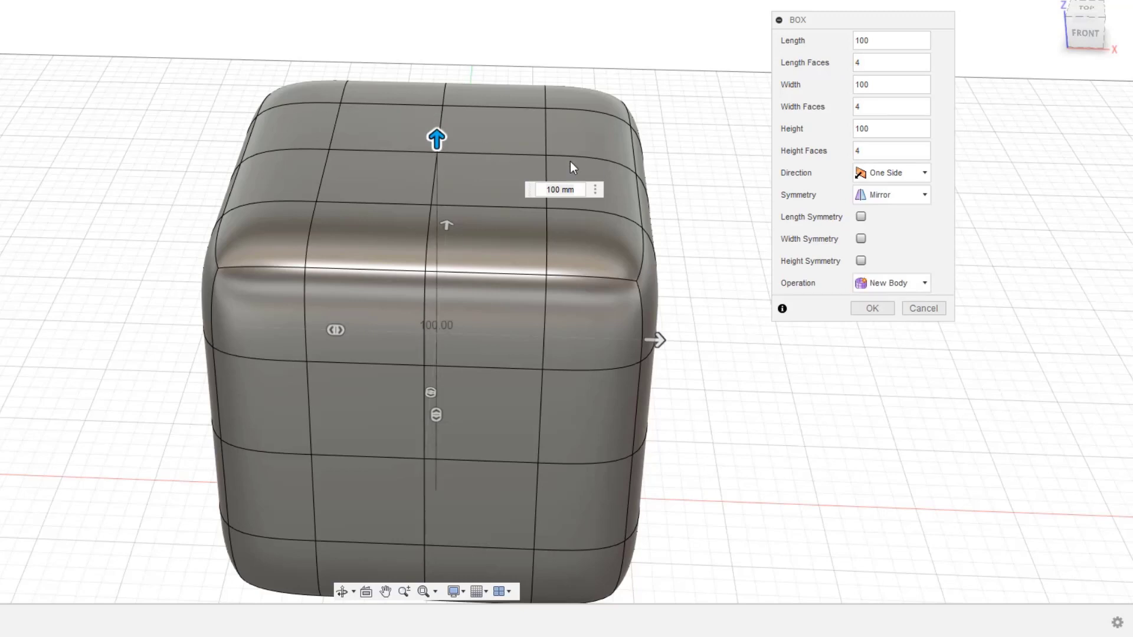
{"action": "left_click", "coordinate": [861, 217]}
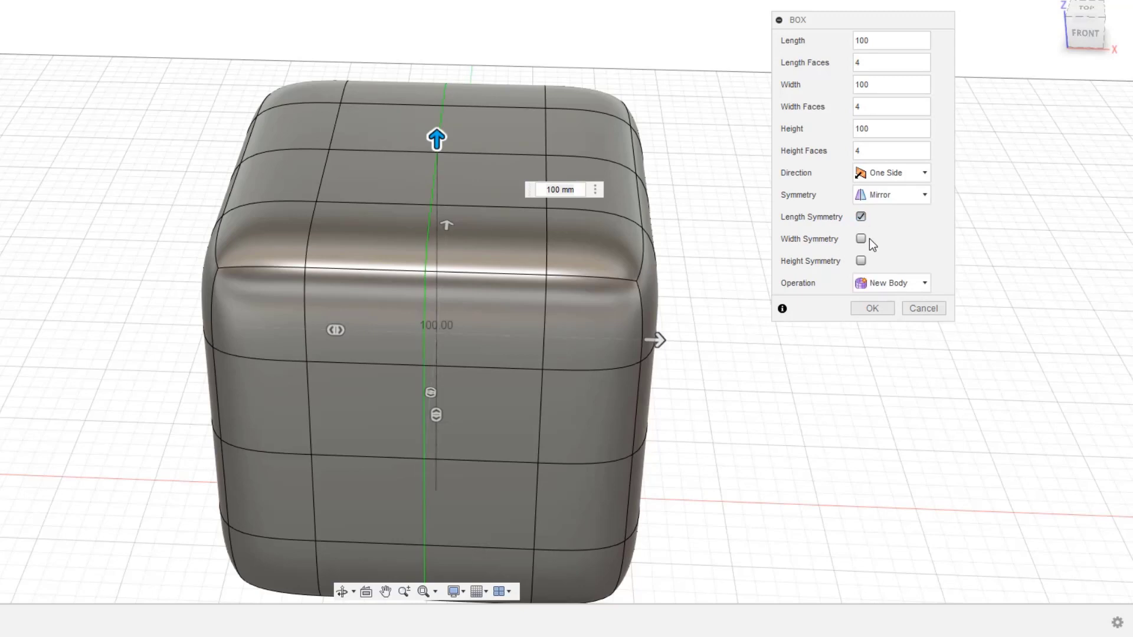
{"action": "left_click", "coordinate": [861, 239]}
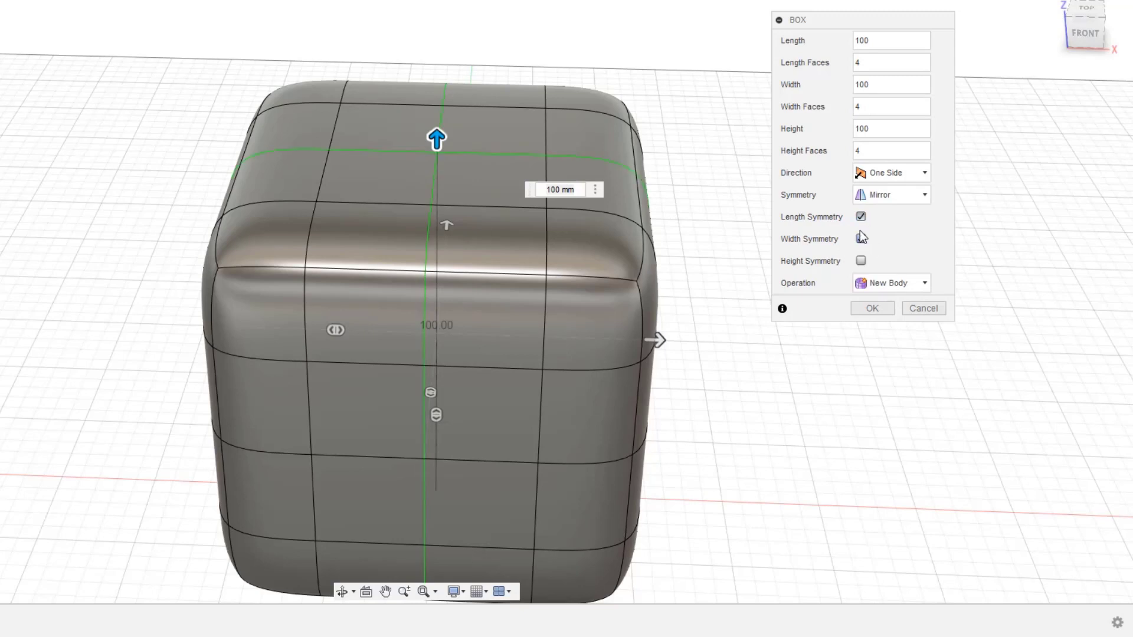
{"action": "left_click", "coordinate": [860, 239]}
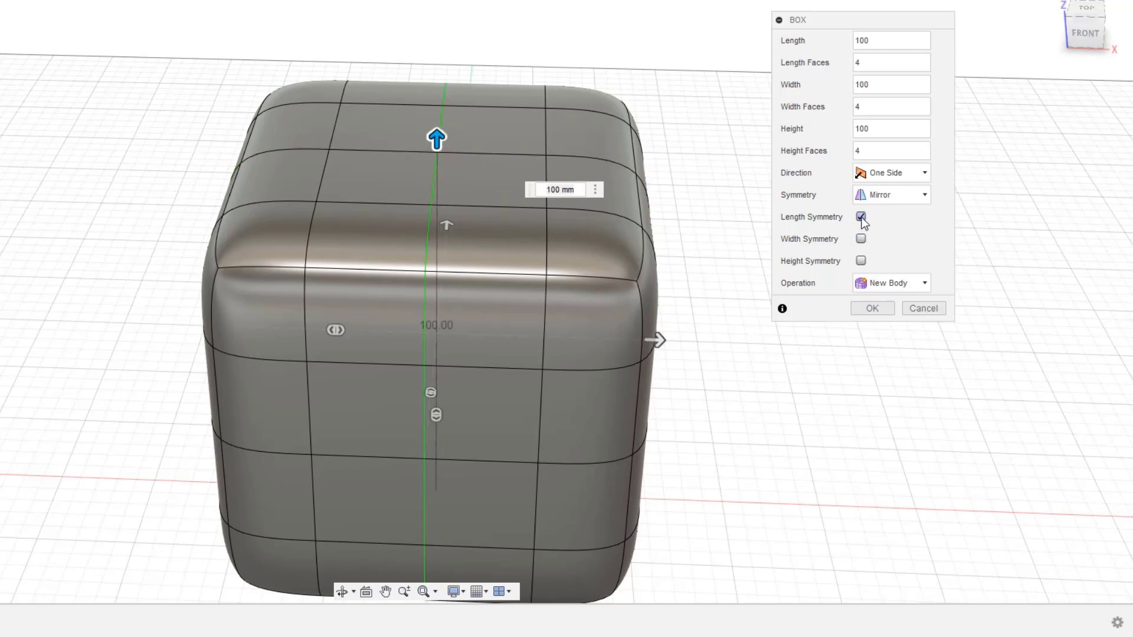
{"action": "left_click", "coordinate": [860, 217]}
{"action": "left_click", "coordinate": [861, 217]}
{"action": "left_click", "coordinate": [869, 309]}
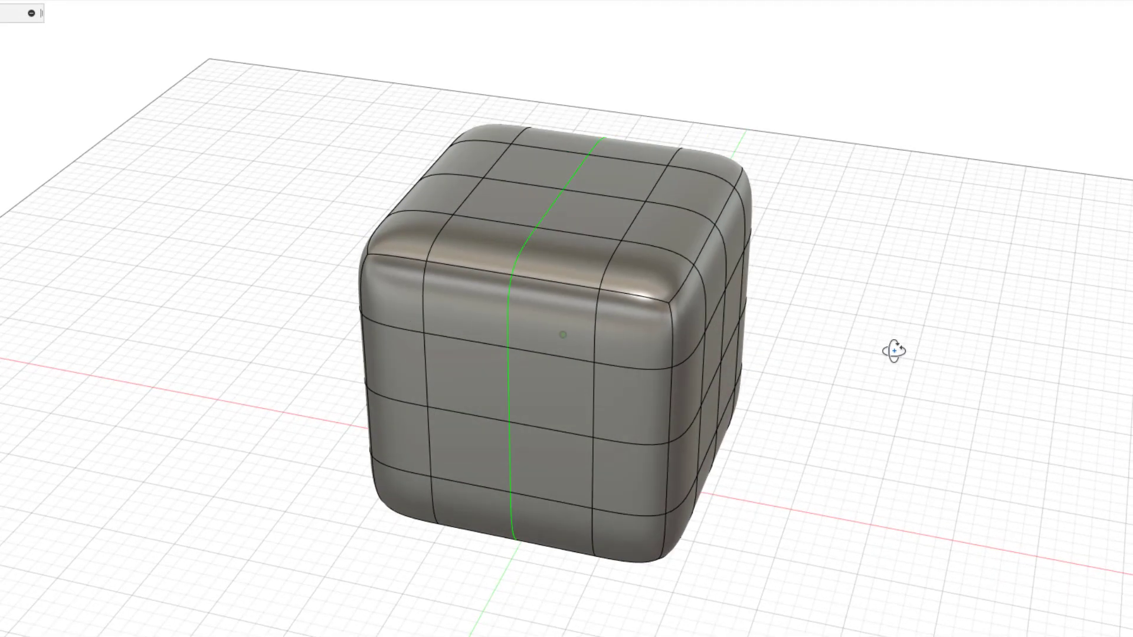
Start Edit Form from a top corner face's context menu, then clear the face selection.
{"action": "middle_click_drag", "start_coordinate": [894, 351], "coordinate": [879, 357], "text": "shift"}
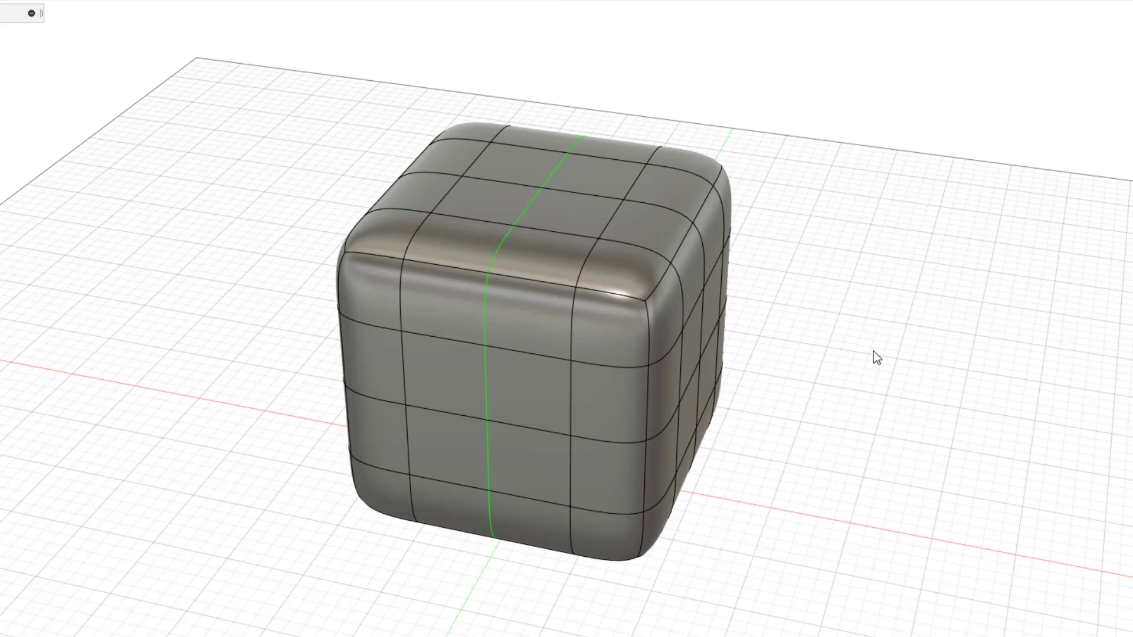
{"action": "left_click", "coordinate": [688, 189]}
{"action": "right_click", "coordinate": [688, 189]}
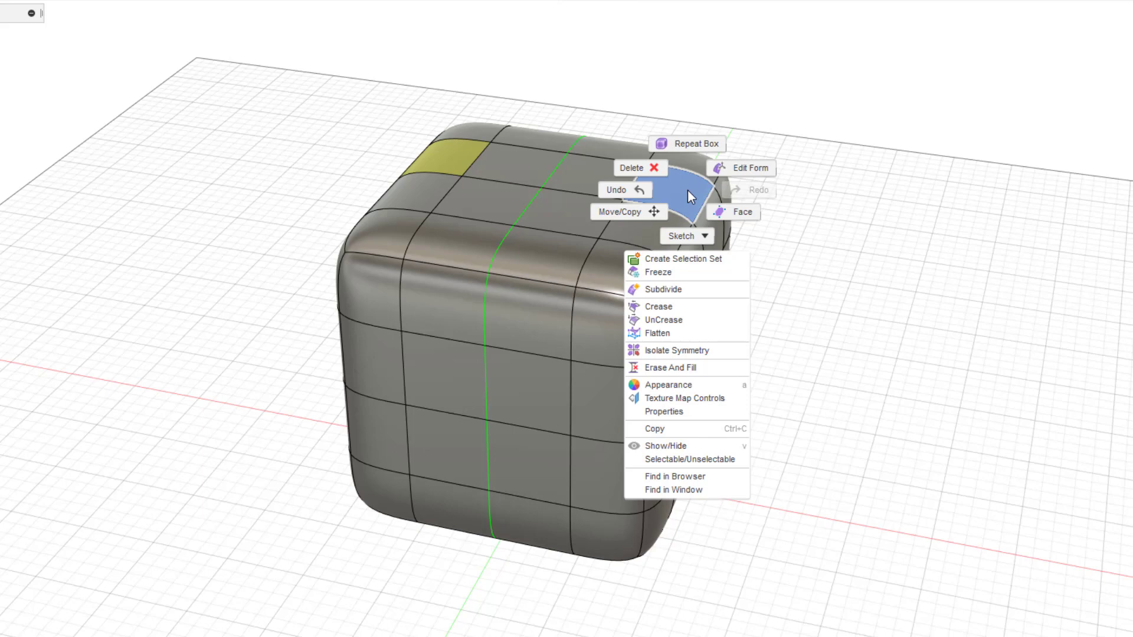
{"action": "left_click", "coordinate": [745, 169]}
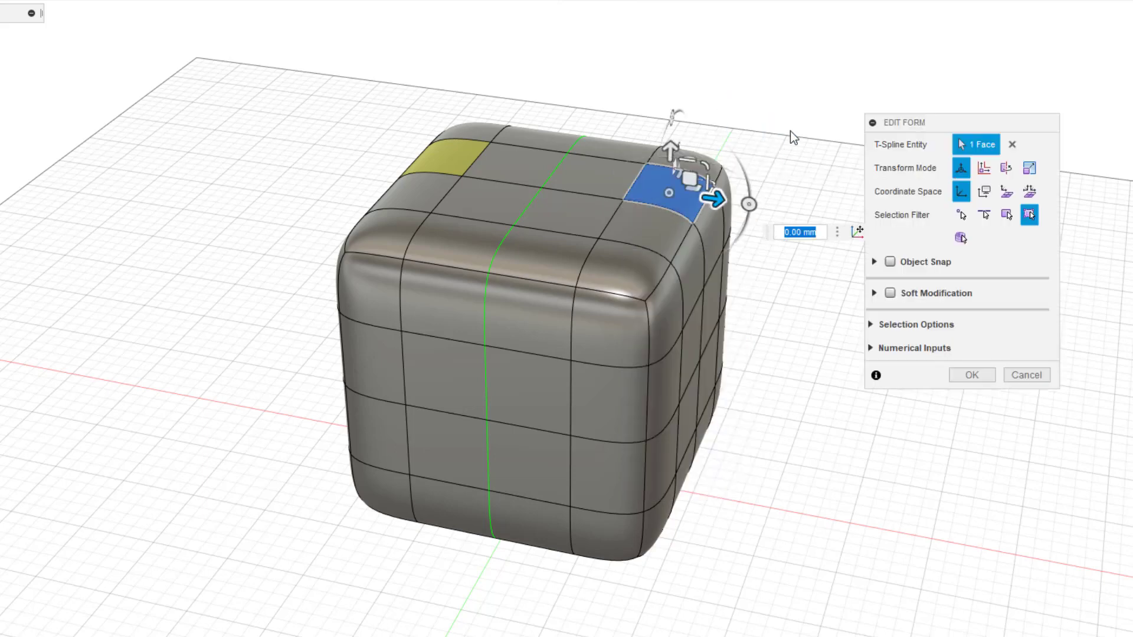
{"action": "left_click", "coordinate": [826, 128]}
Expand the Object Snap, Soft Modification and Selection Options sections and reposition the dialog.
{"action": "left_click_drag", "start_coordinate": [885, 122], "coordinate": [849, 114]}
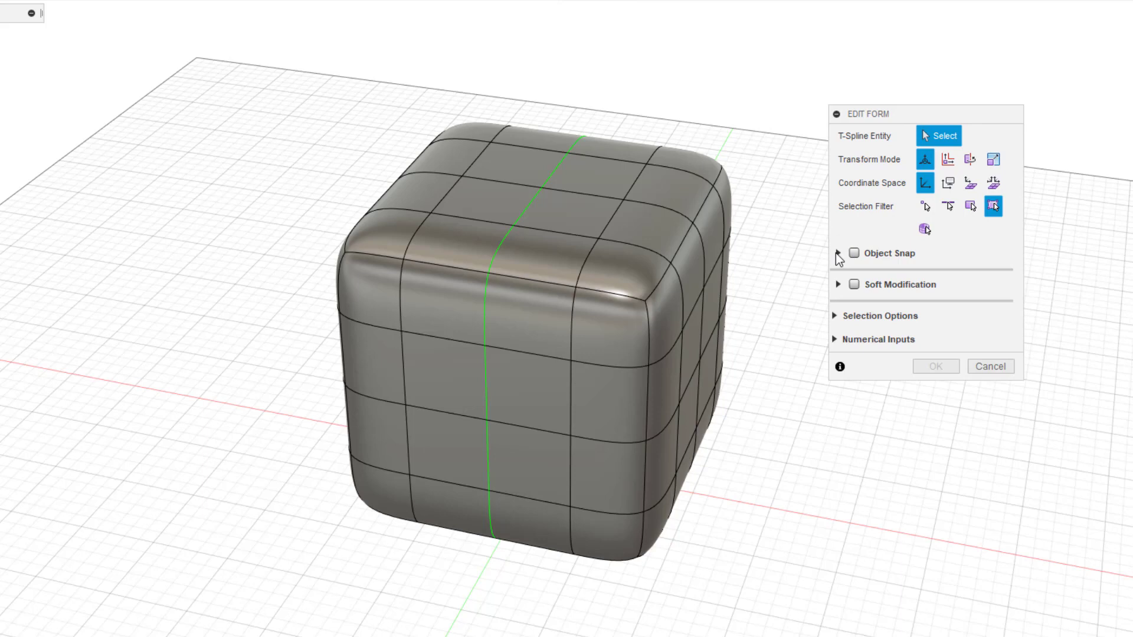
{"action": "left_click", "coordinate": [839, 253]}
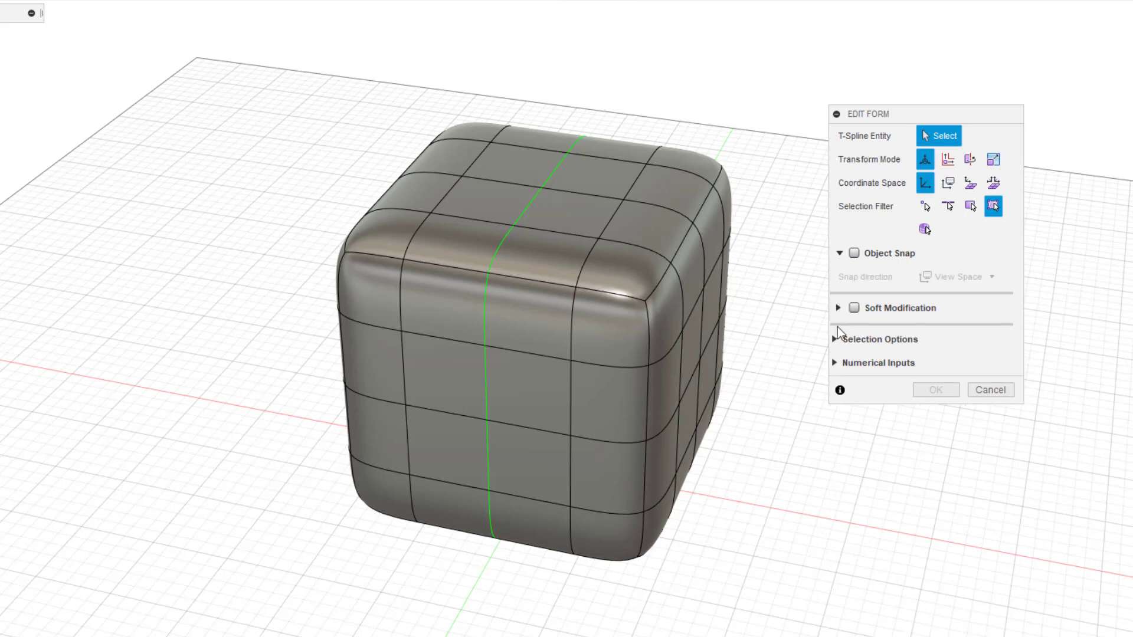
{"action": "left_click", "coordinate": [839, 308]}
{"action": "left_click", "coordinate": [837, 385]}
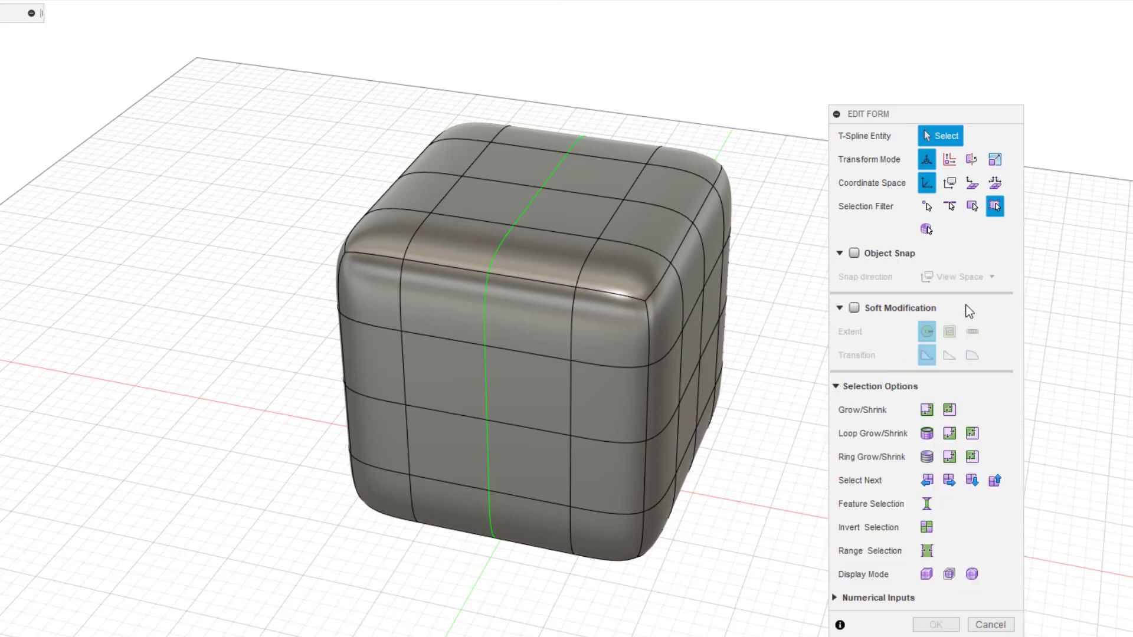
{"action": "left_click_drag", "start_coordinate": [974, 124], "coordinate": [1025, 37]}
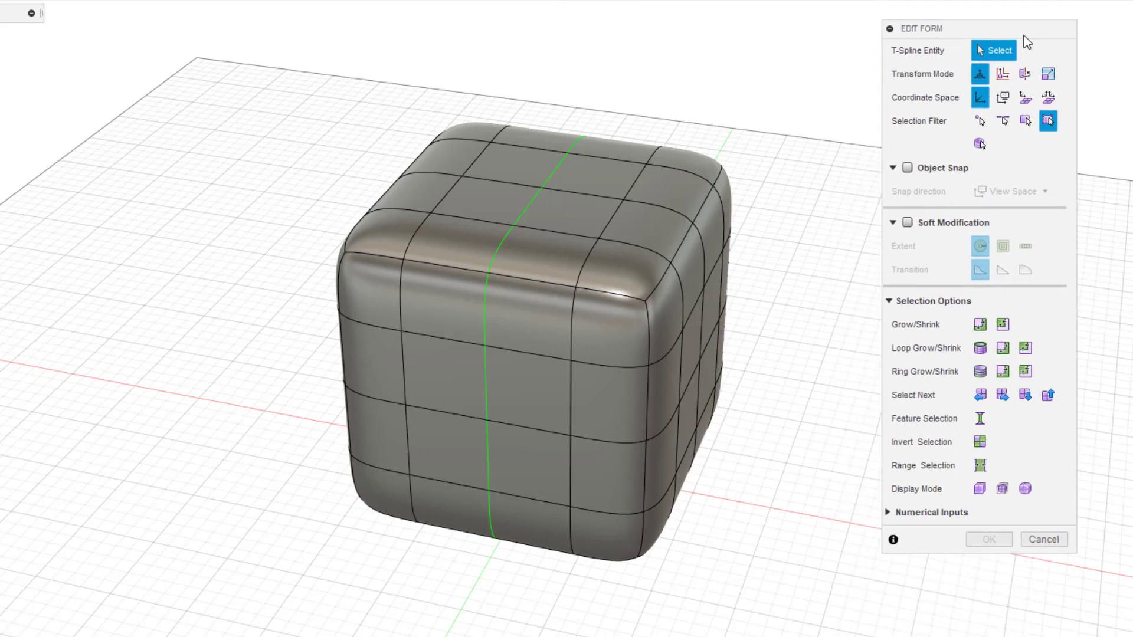
{"action": "left_click", "coordinate": [979, 489]}
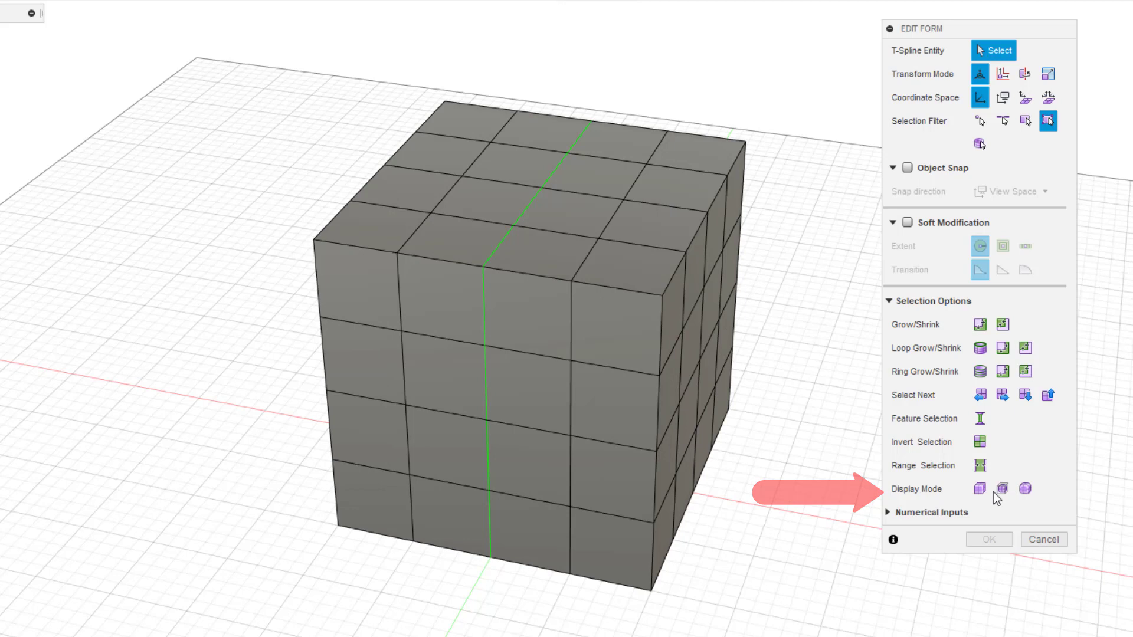
{"action": "left_click", "coordinate": [1003, 489]}
{"action": "left_click", "coordinate": [1025, 489]}
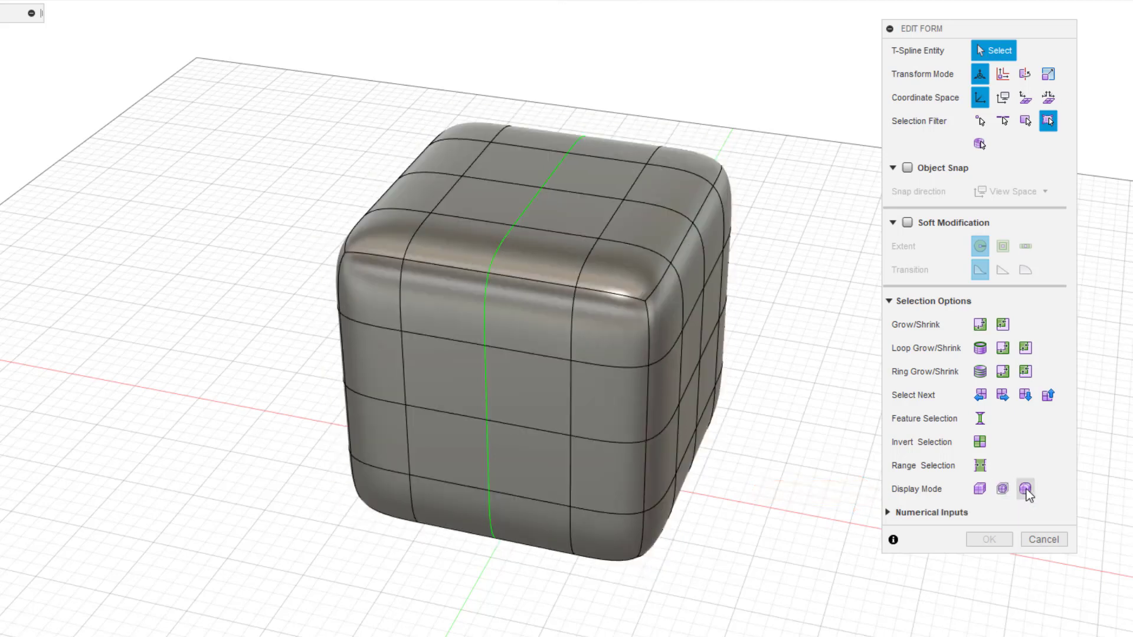
{"action": "left_click", "coordinate": [988, 490]}
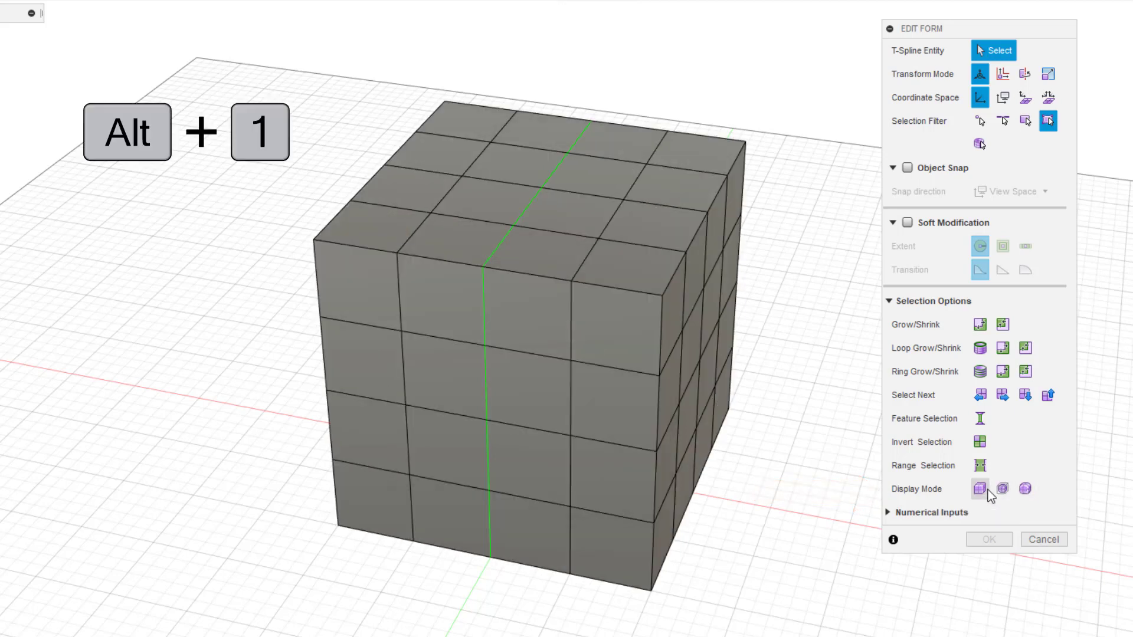
{"action": "left_click", "coordinate": [1025, 489]}
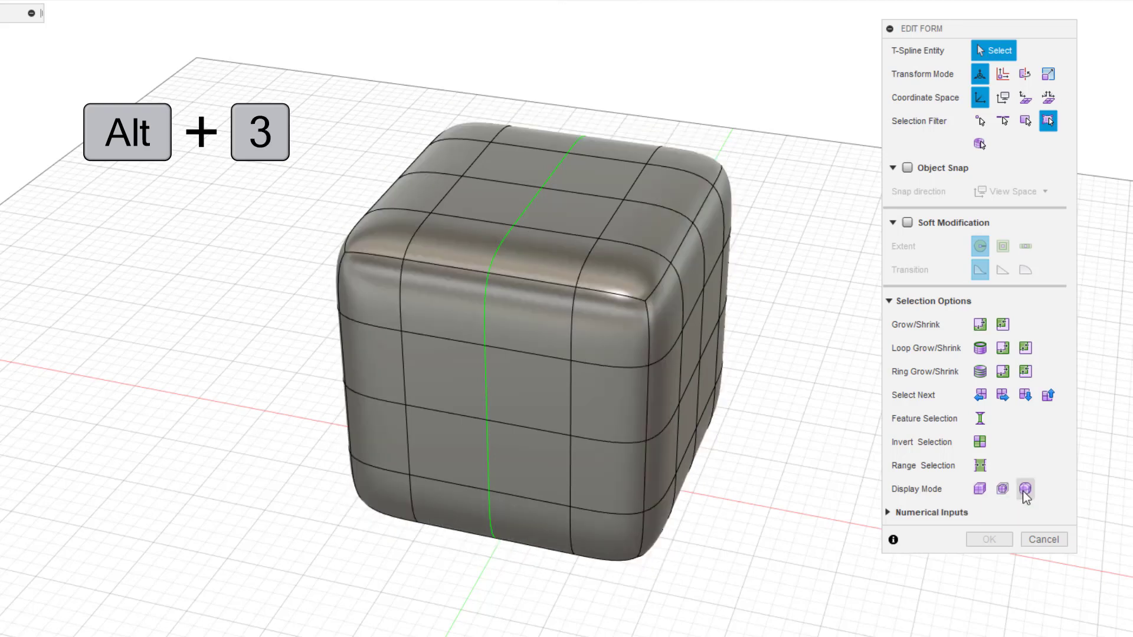
{"action": "key", "text": "alt+1"}
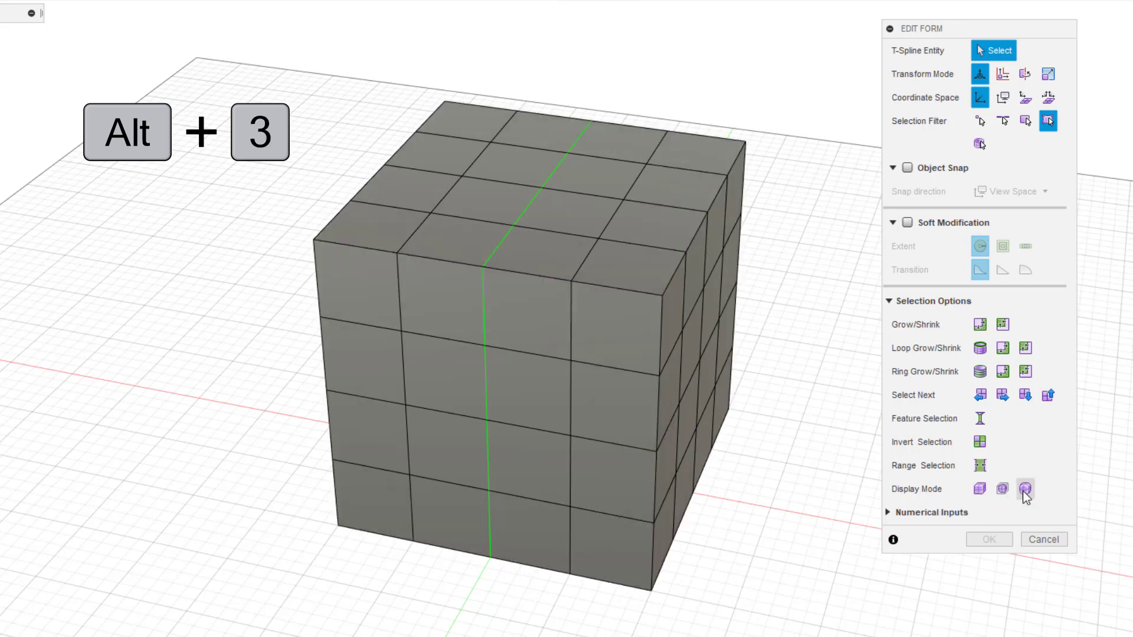
{"action": "key", "text": "alt+3"}
{"action": "key", "text": "alt+1"}
{"action": "key", "text": "alt+3"}
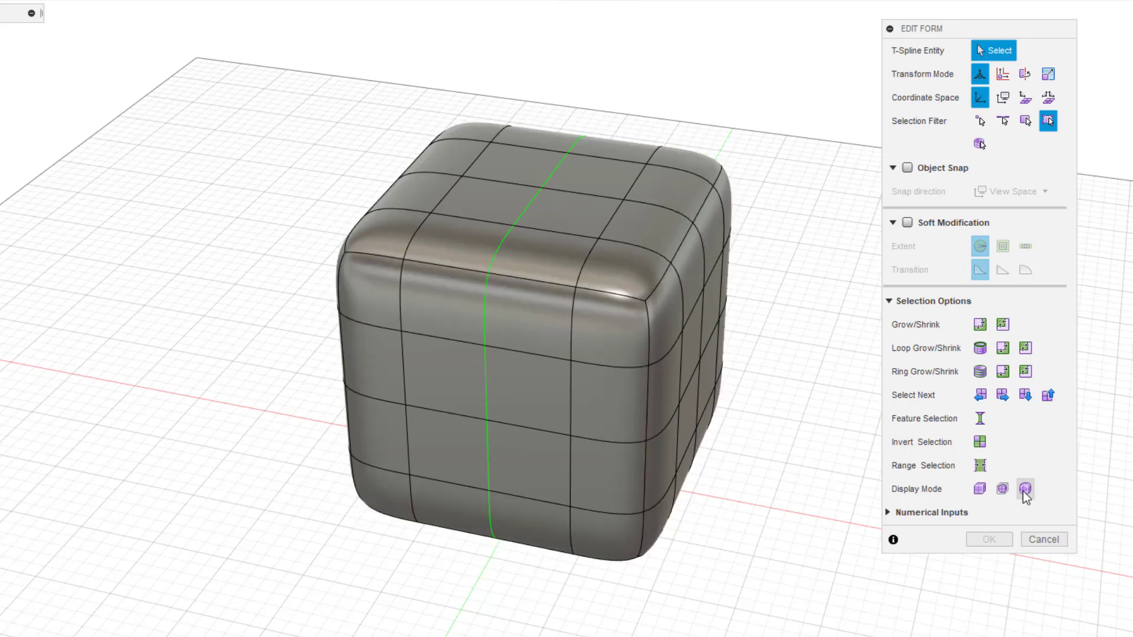
{"action": "key", "text": "alt+1"}
{"action": "key", "text": "alt+3"}
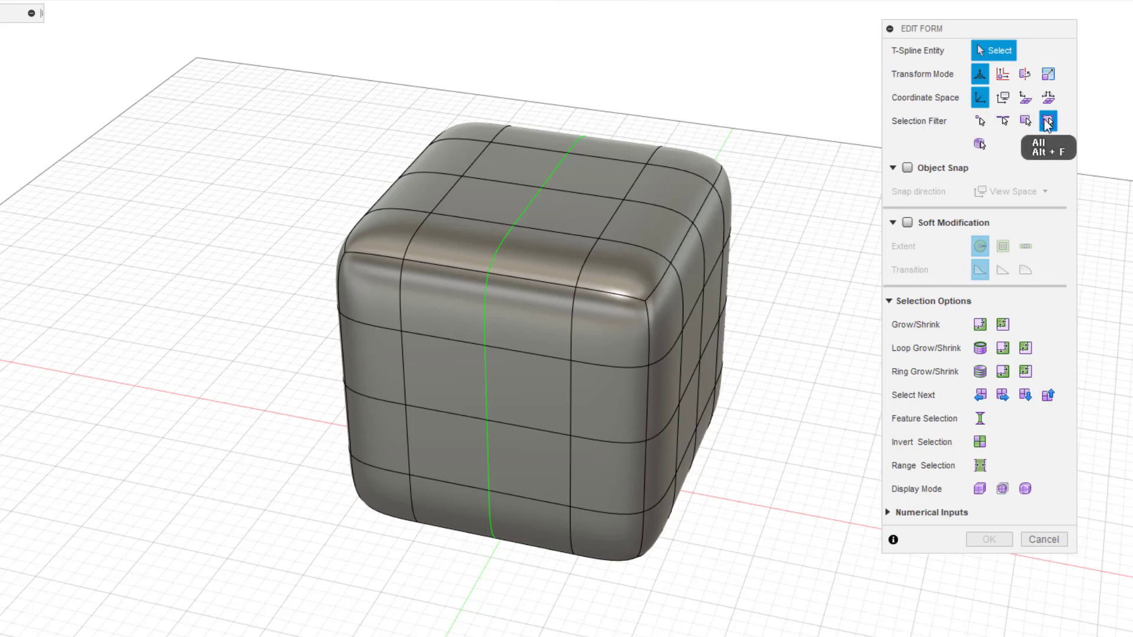
Practise picking a top face, edge, vertex and several single edges, clearing each selection.
{"action": "left_click", "coordinate": [589, 212]}
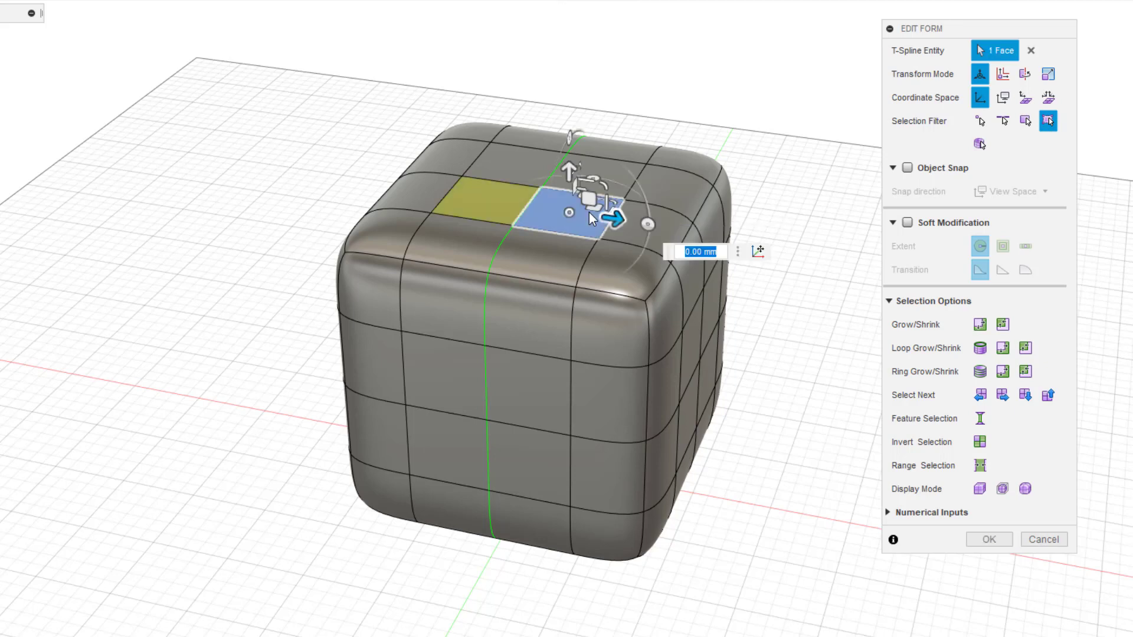
{"action": "left_click", "coordinate": [661, 209]}
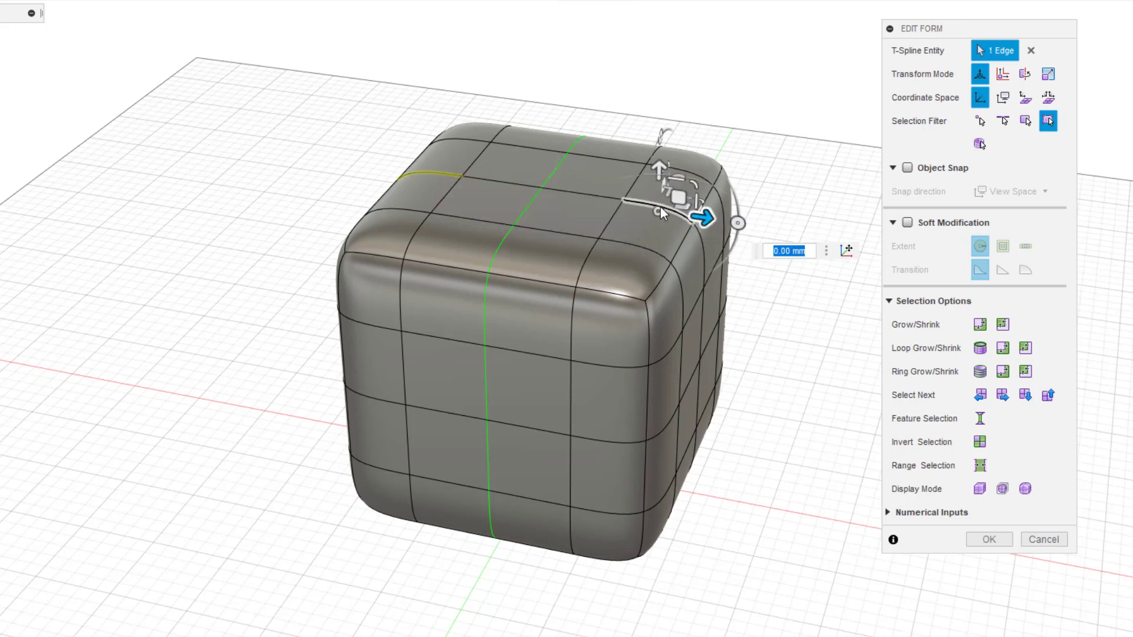
{"action": "left_click", "coordinate": [625, 201]}
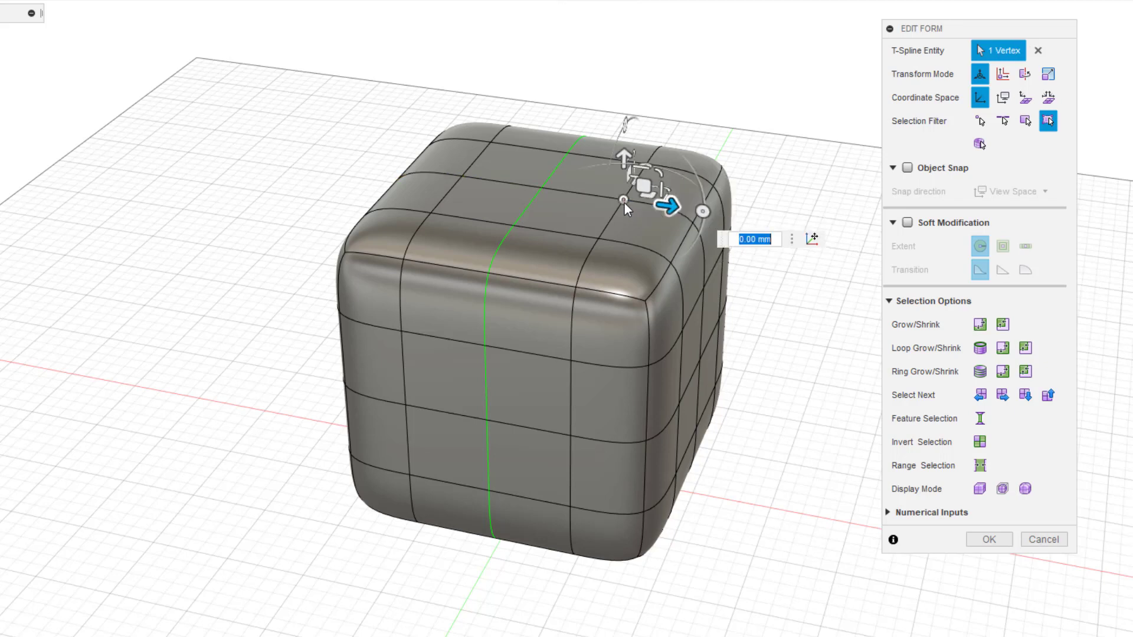
{"action": "left_click", "coordinate": [813, 167]}
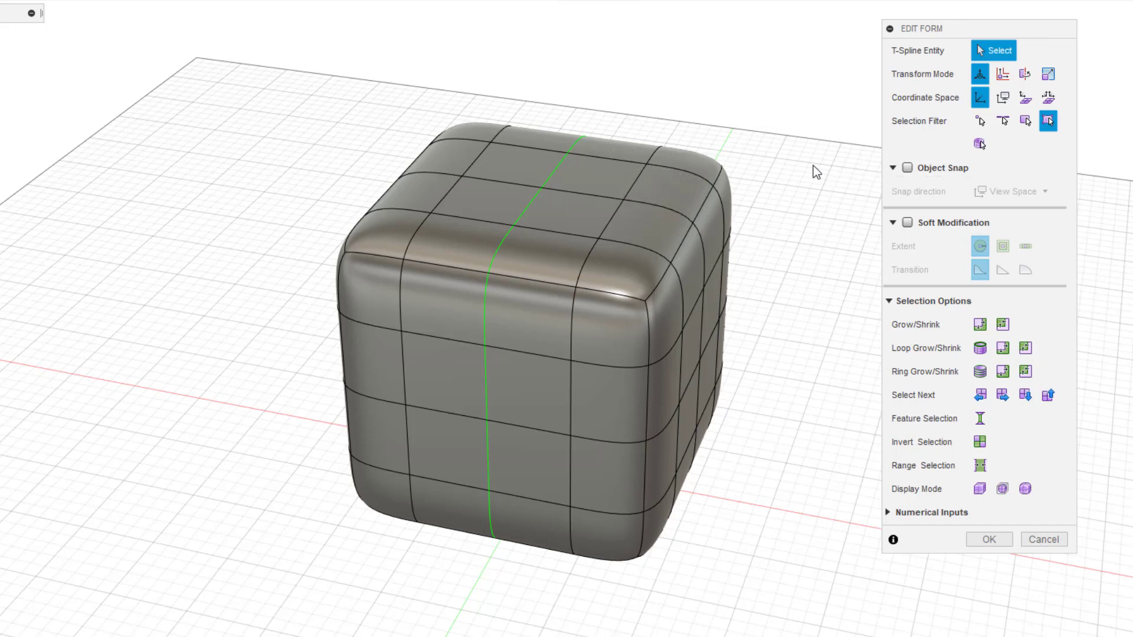
{"action": "left_click", "coordinate": [632, 184]}
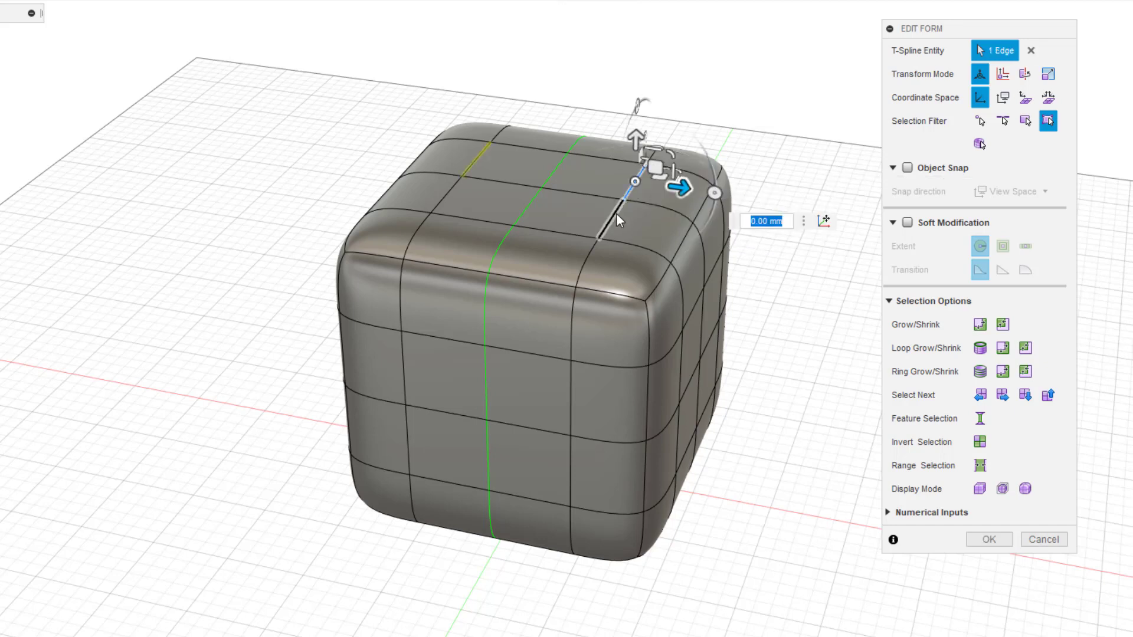
{"action": "left_click", "coordinate": [592, 250]}
{"action": "left_click", "coordinate": [573, 314]}
{"action": "left_click", "coordinate": [797, 194]}
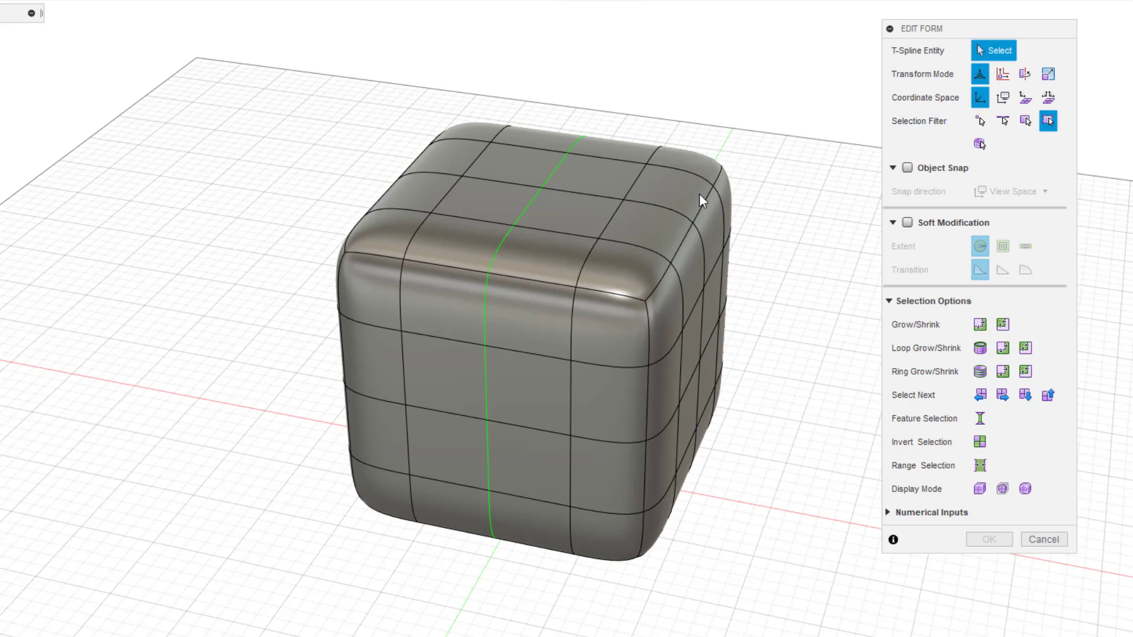
Double-click to select edge loops and extend an edge line selection, clearing each time.
{"action": "double_click", "coordinate": [633, 190]}
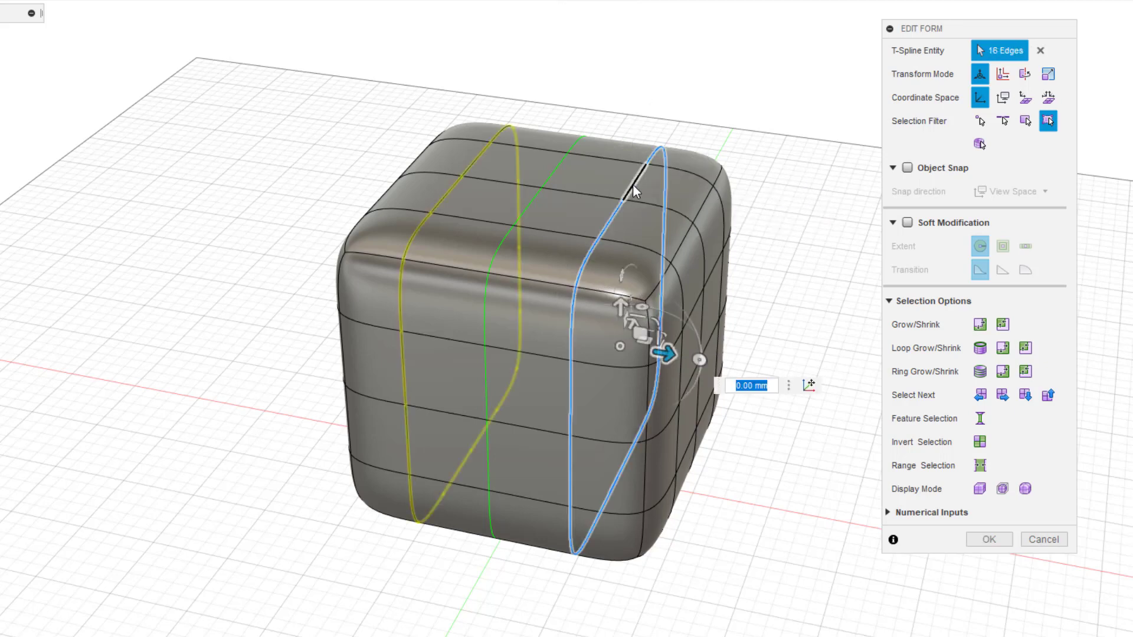
{"action": "left_click", "coordinate": [722, 109]}
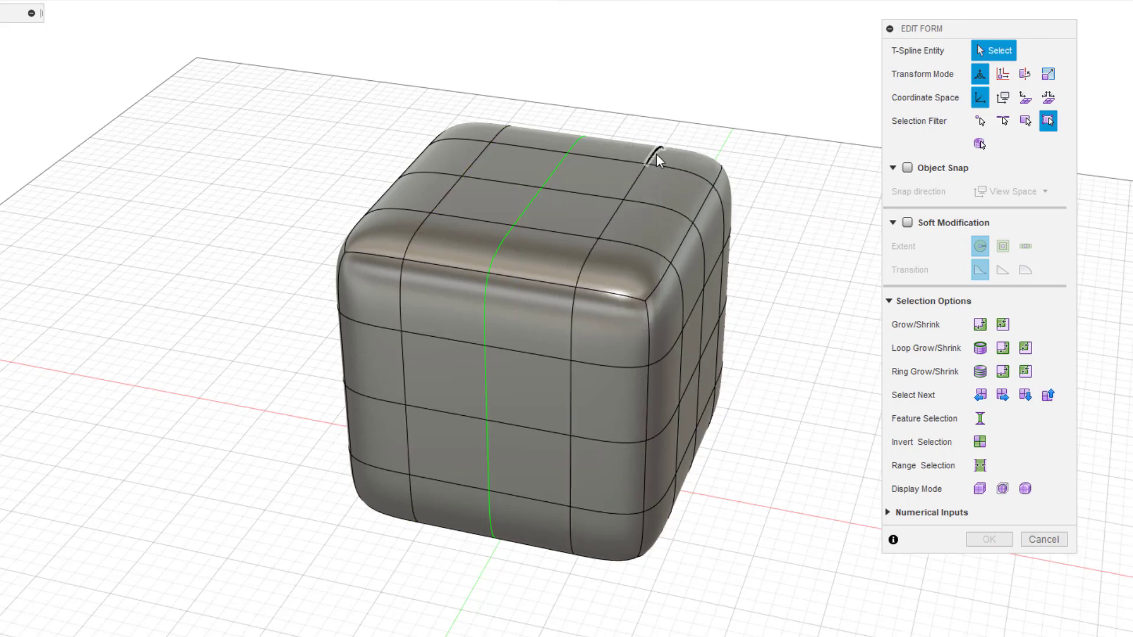
{"action": "left_click", "coordinate": [657, 153]}
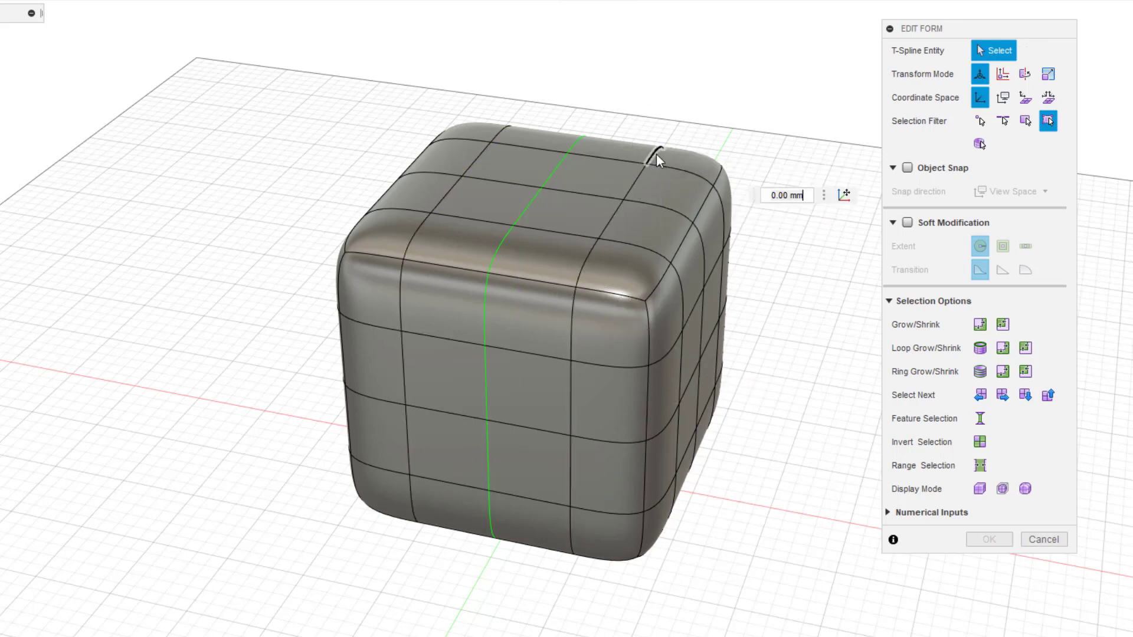
{"action": "left_click", "coordinate": [593, 256], "text": "shift"}
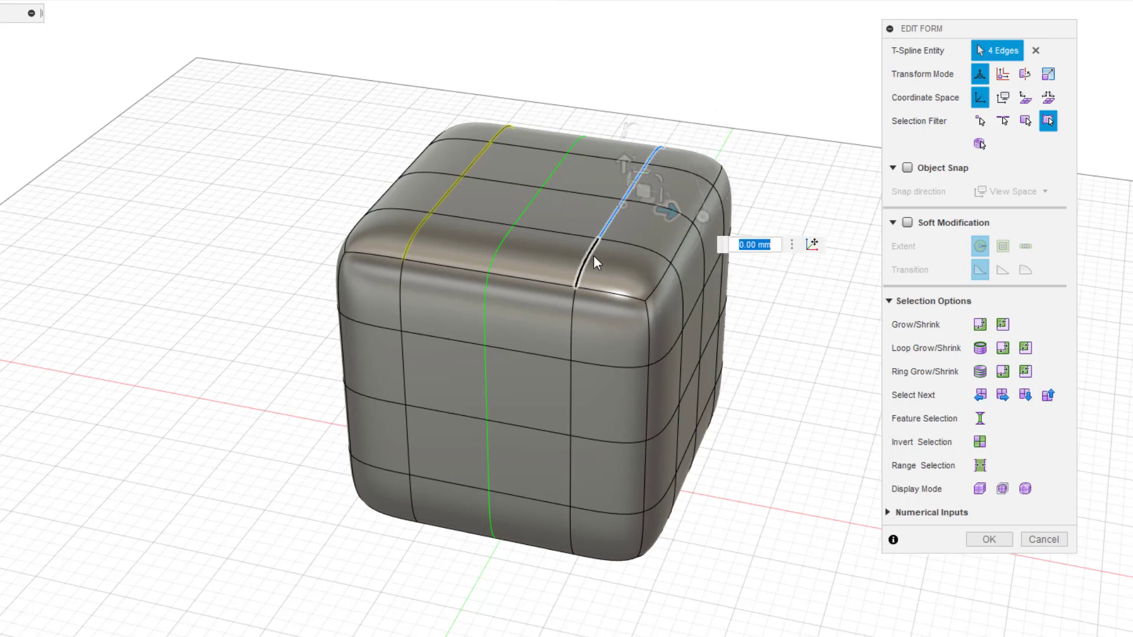
{"action": "left_click", "coordinate": [716, 109]}
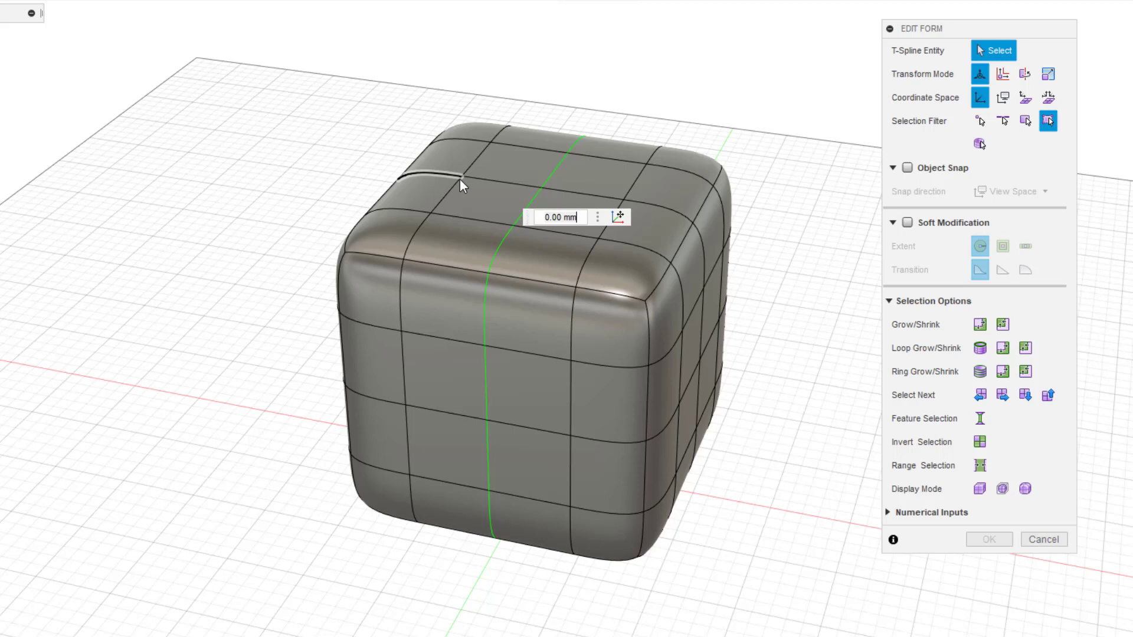
{"action": "double_click", "coordinate": [459, 180]}
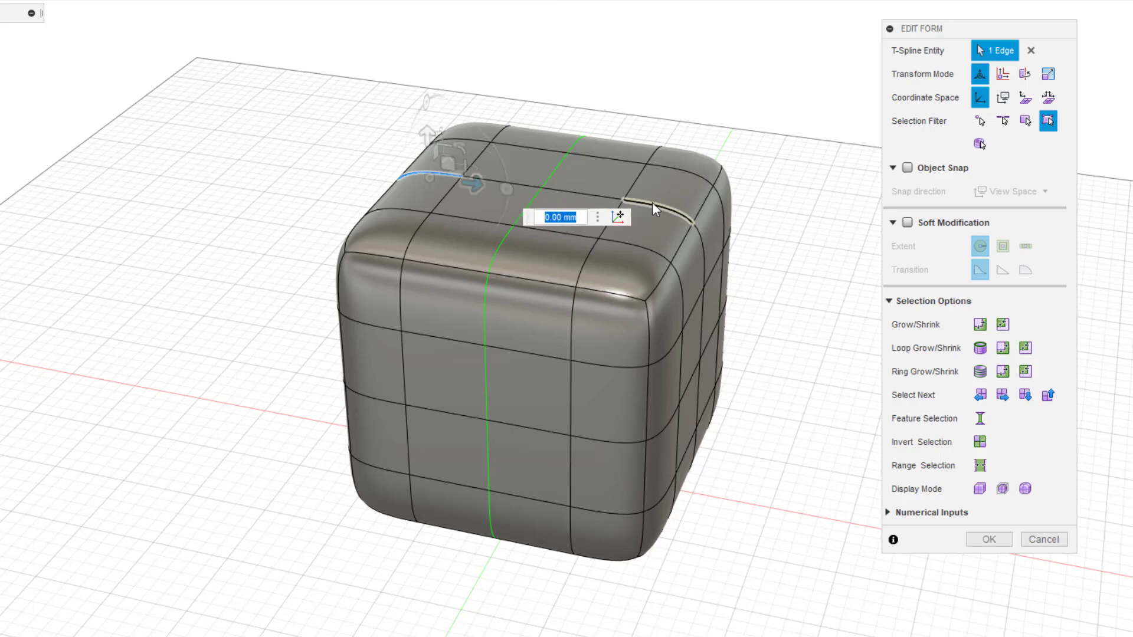
{"action": "left_click", "coordinate": [771, 111]}
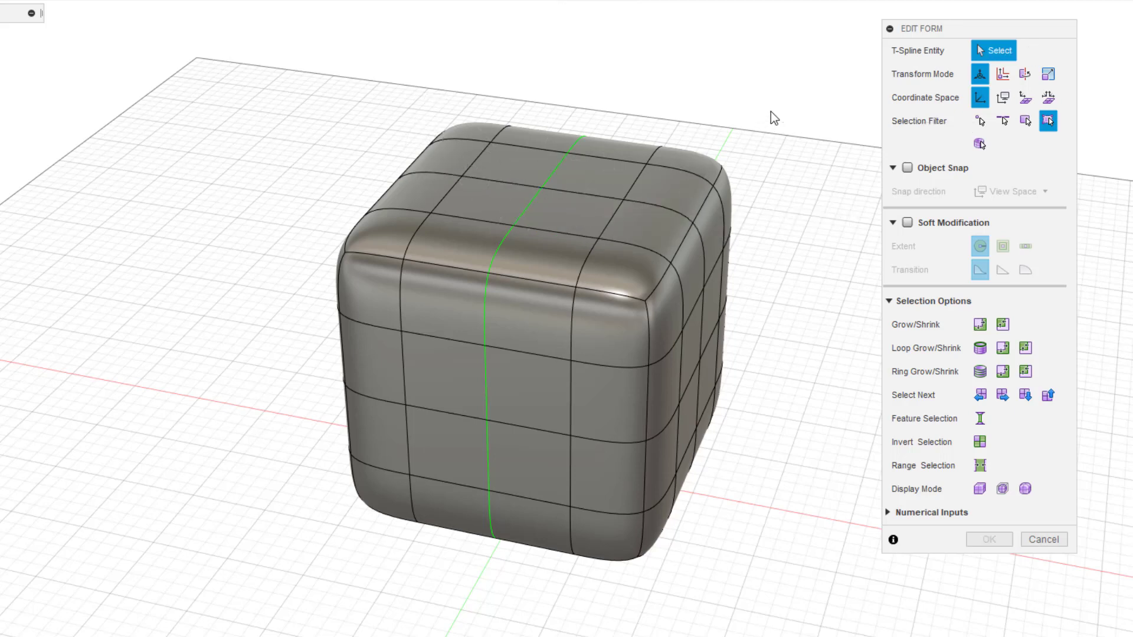
Select one top face and pull it upward and sideways outward with the manipulator arrows.
{"action": "left_click", "coordinate": [596, 183]}
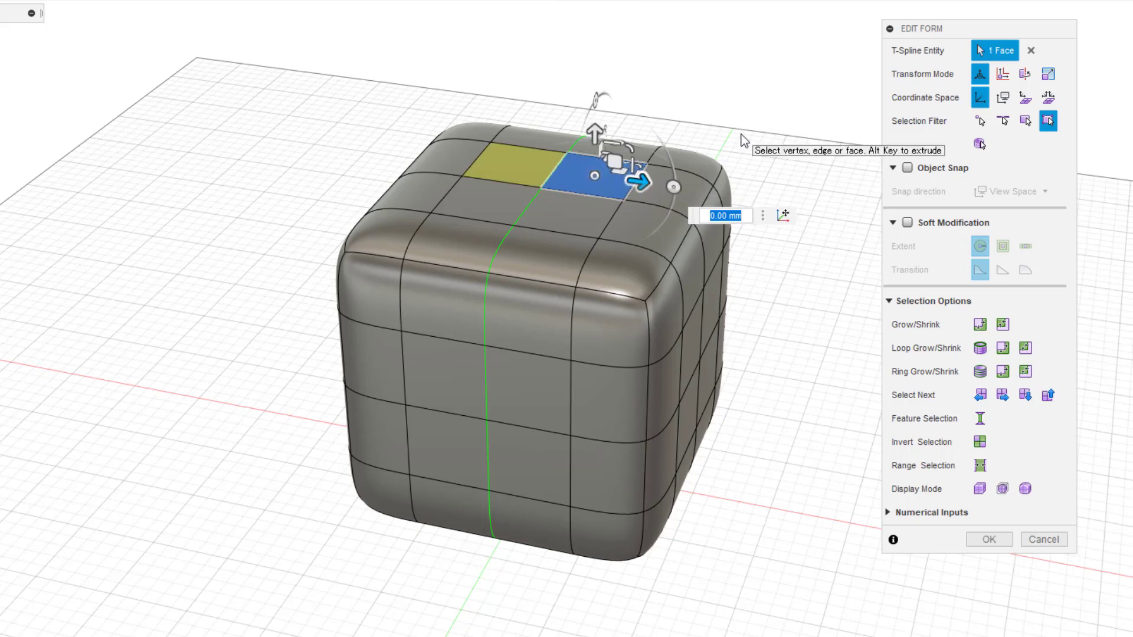
{"action": "scroll", "coordinate": [676, 354], "scroll_direction": "up", "scroll_amount": 5}
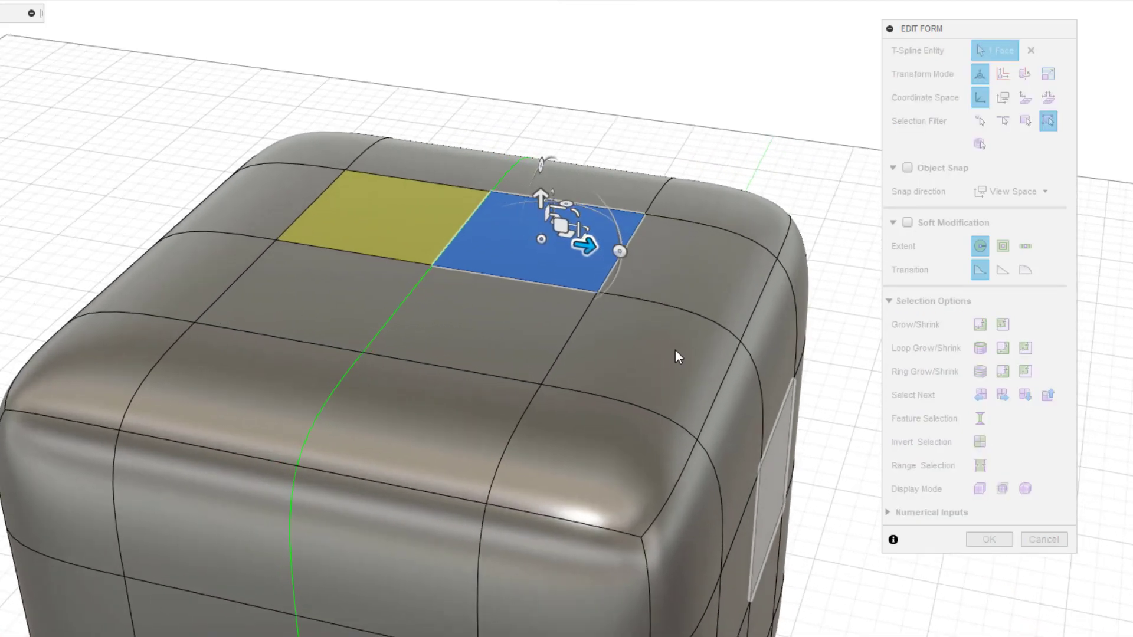
{"action": "middle_click_drag", "start_coordinate": [677, 354], "coordinate": [730, 177], "text": "shift"}
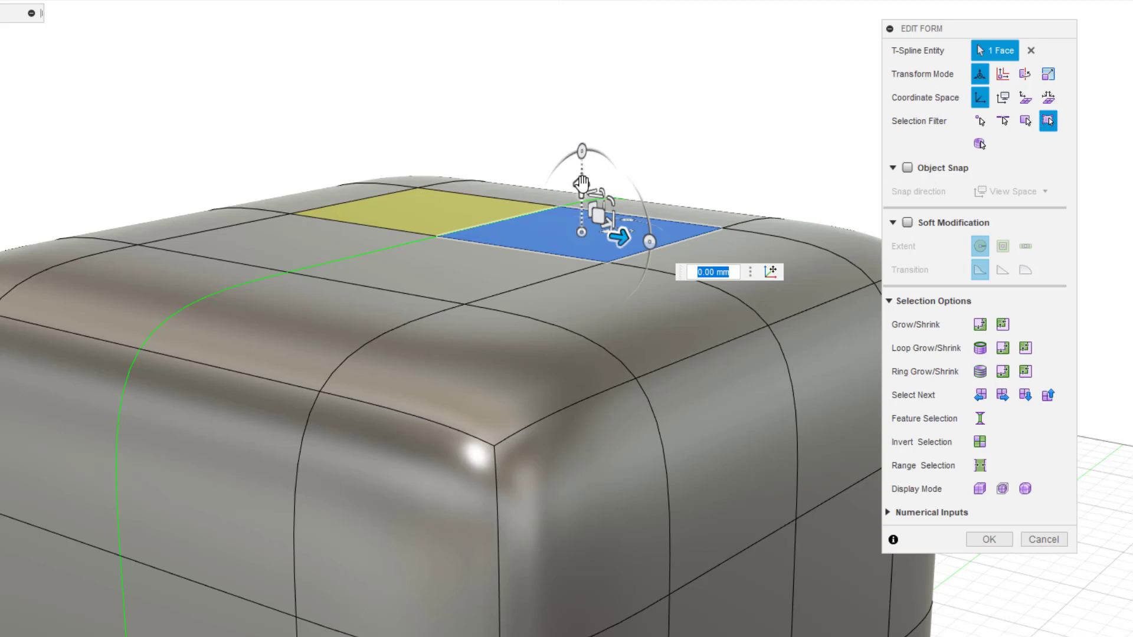
{"action": "left_click_drag", "start_coordinate": [581, 183], "coordinate": [583, 112]}
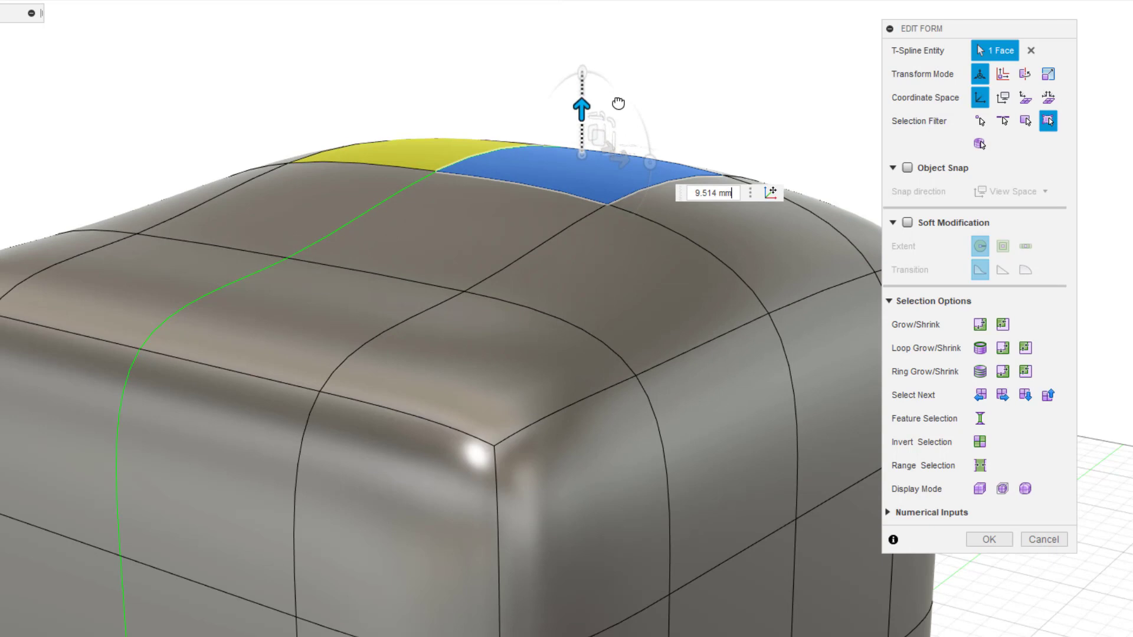
{"action": "mouse_move", "coordinate": [623, 158]}
{"action": "left_mouse_down"}
{"action": "mouse_move", "coordinate": [755, 177]}
{"action": "mouse_move", "coordinate": [702, 165]}
{"action": "mouse_move", "coordinate": [539, 166]}
{"action": "mouse_move", "coordinate": [616, 171]}
{"action": "left_mouse_up"}
Rescale the face with an entered value of 0.032, then widen and narrow it with its mirror.
{"action": "middle_click_drag", "start_coordinate": [556, 182], "coordinate": [555, 298], "text": "shift"}
{"action": "type", "text": "1.448"}
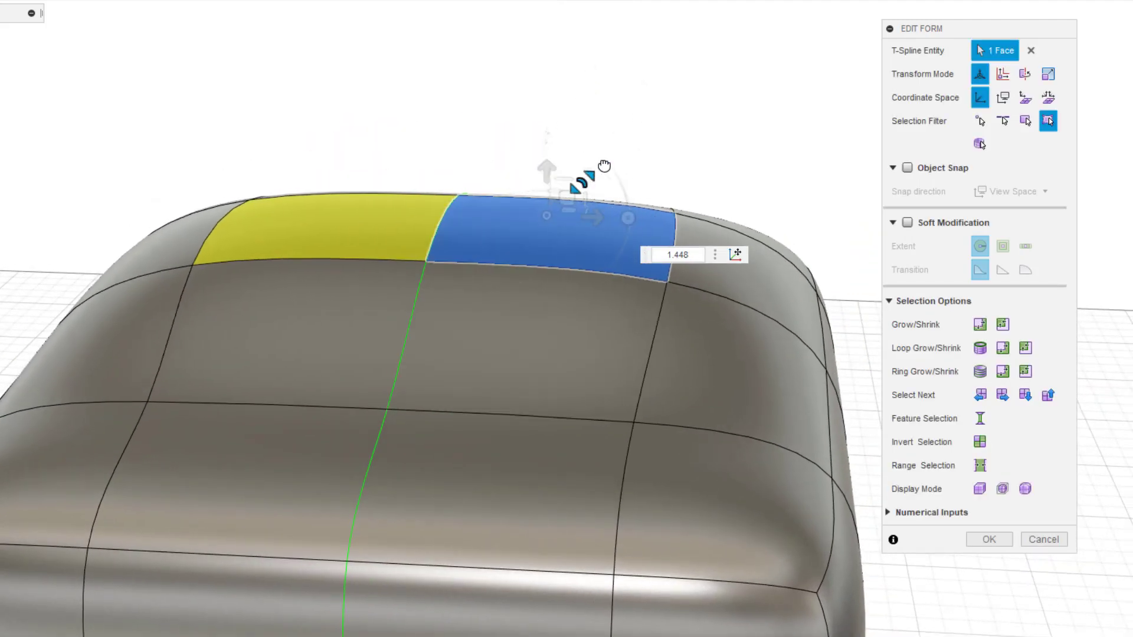
{"action": "key", "text": "BackSpace"}
{"action": "key", "text": "BackSpace"}
{"action": "key", "text": "BackSpace"}
{"action": "key", "text": "BackSpace"}
{"action": "key", "text": "BackSpace"}
{"action": "type", "text": "0.032"}
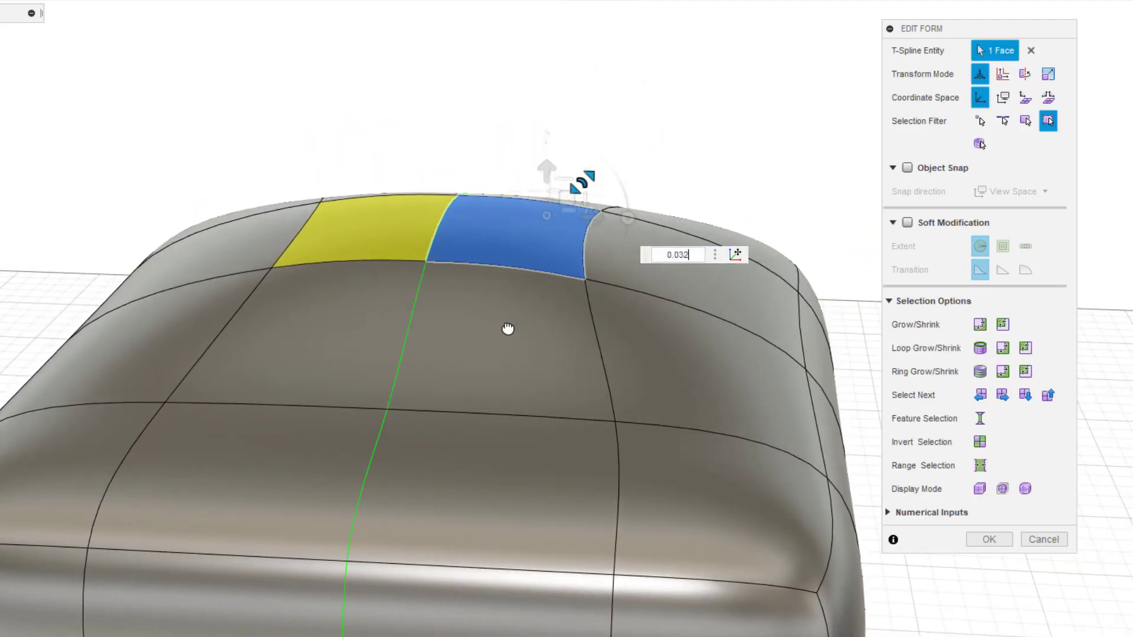
{"action": "left_click_drag", "start_coordinate": [572, 230], "coordinate": [632, 119]}
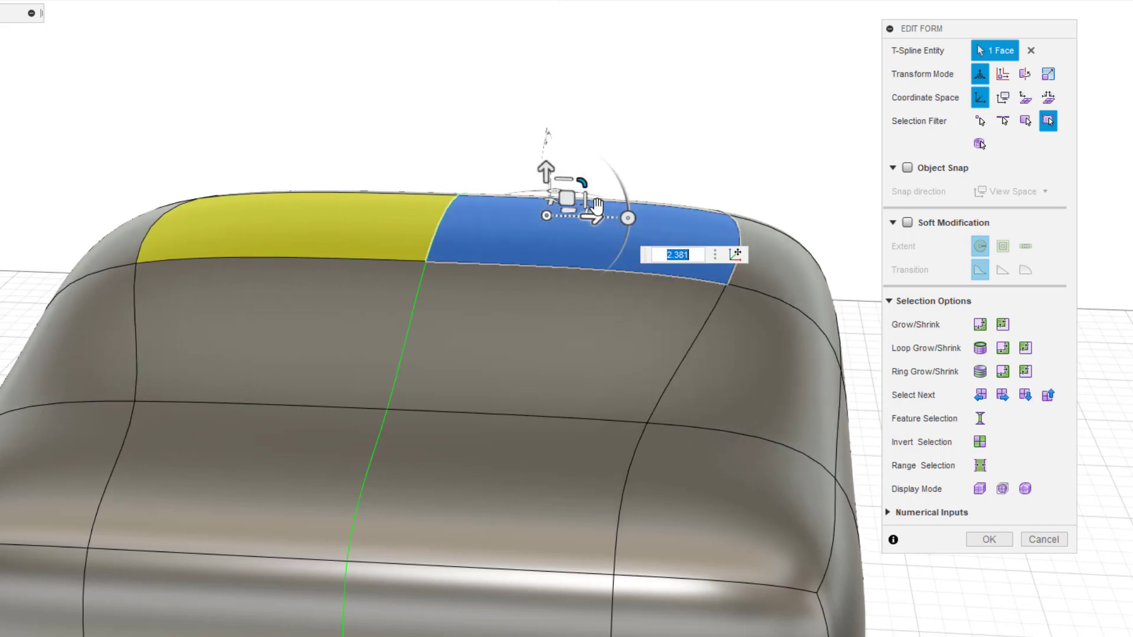
{"action": "left_click_drag", "start_coordinate": [587, 203], "coordinate": [578, 197]}
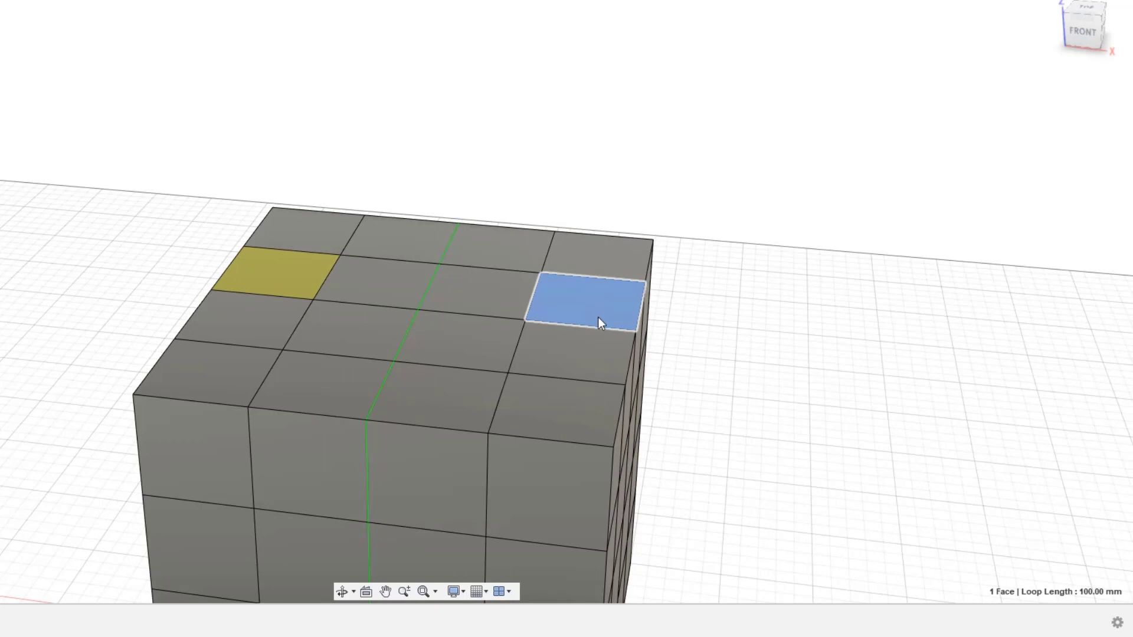
Add the face below to select two adjacent top faces, and orbit to a front-on view.
{"action": "left_click", "coordinate": [550, 361], "text": "shift"}
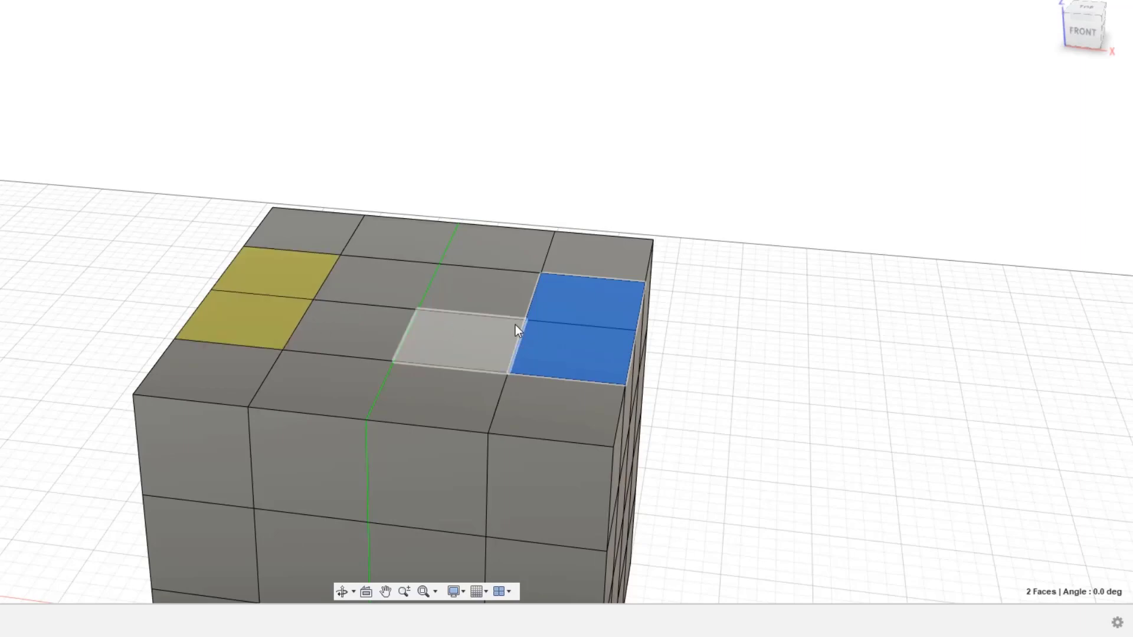
{"action": "mouse_move", "coordinate": [556, 318]}
{"action": "middle_mouse_down", "text": "shift"}
{"action": "mouse_move", "coordinate": [572, 297]}
{"action": "mouse_move", "coordinate": [572, 307]}
{"action": "middle_mouse_up", "text": "shift"}
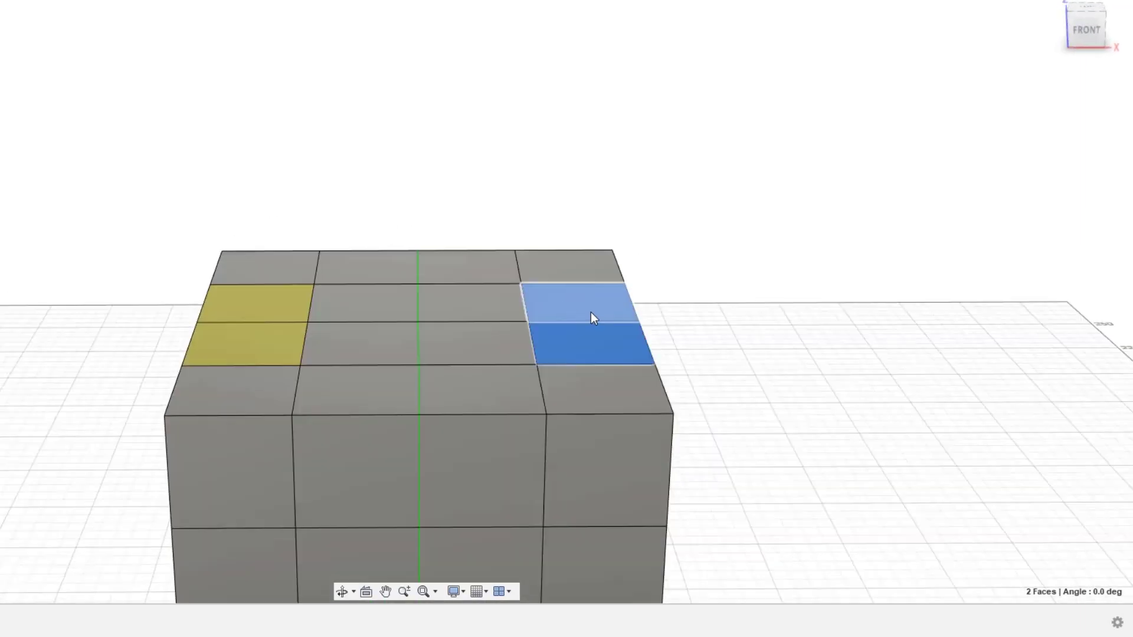
Start Edit Form on the two faces, try pulling them upward, then undo the pull.
{"action": "right_click", "coordinate": [659, 143]}
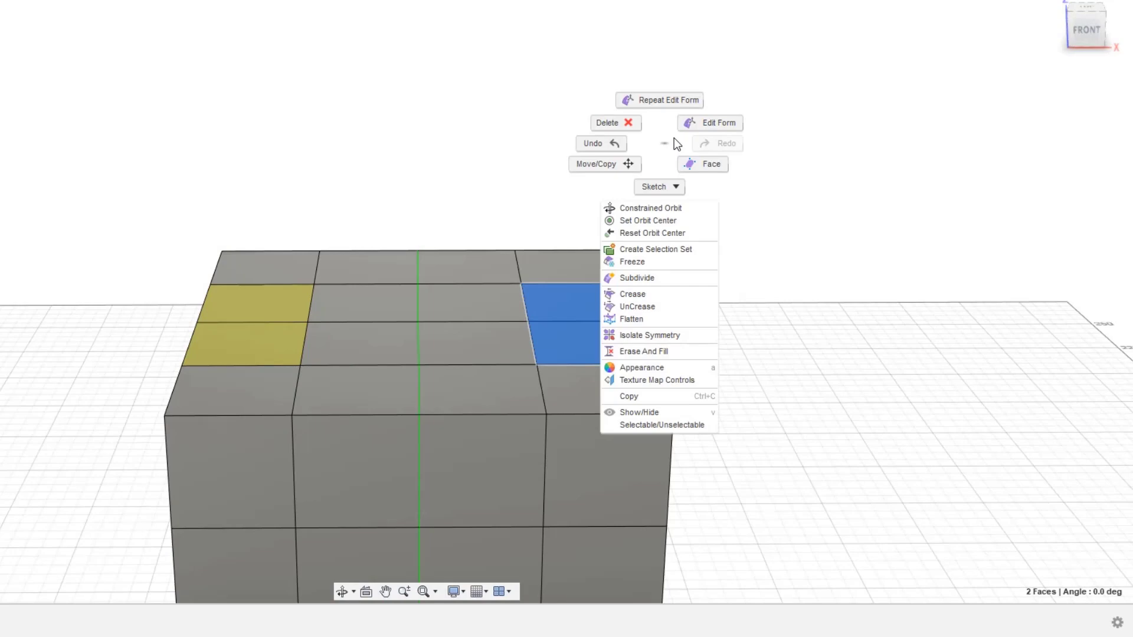
{"action": "left_click", "coordinate": [720, 123]}
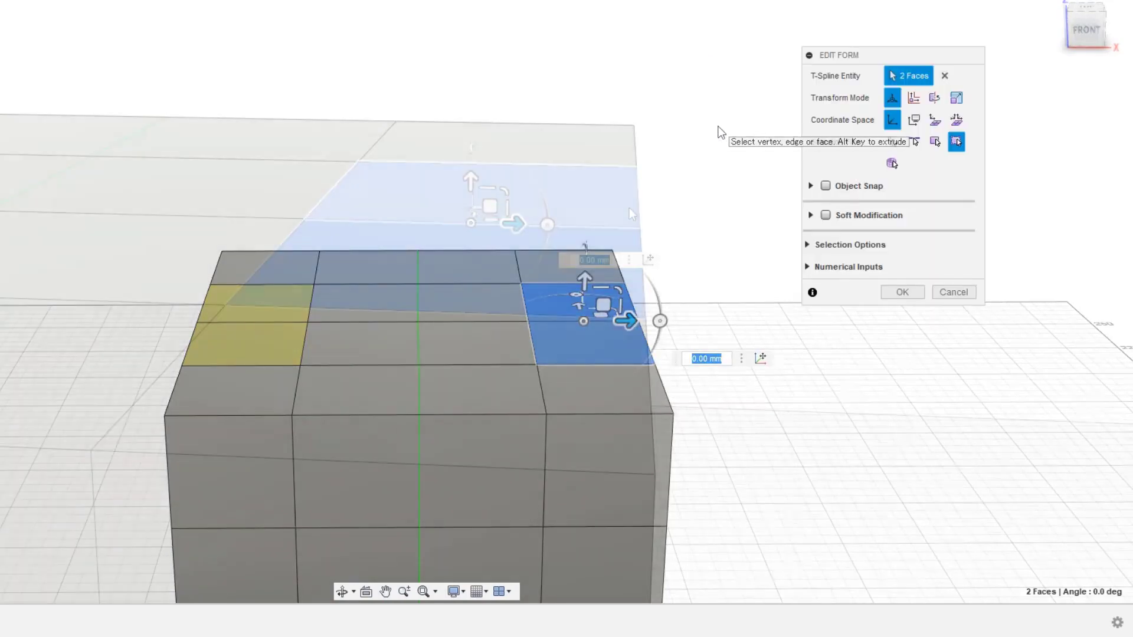
{"action": "scroll", "coordinate": [629, 208], "scroll_direction": "up", "scroll_amount": 5}
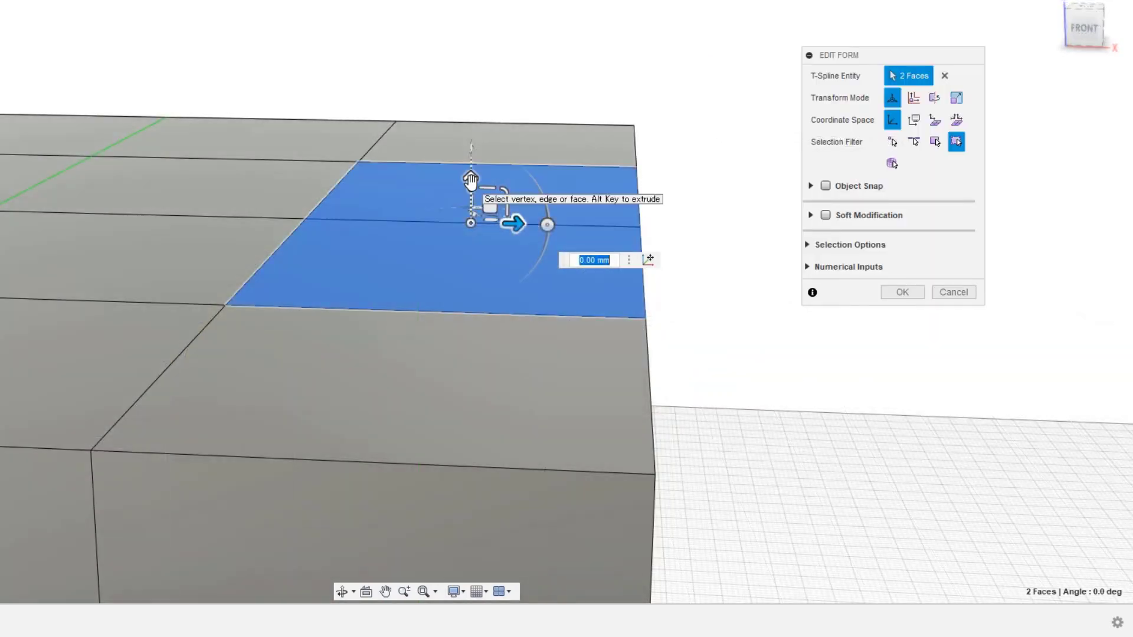
{"action": "left_click_drag", "start_coordinate": [479, 179], "coordinate": [500, 30]}
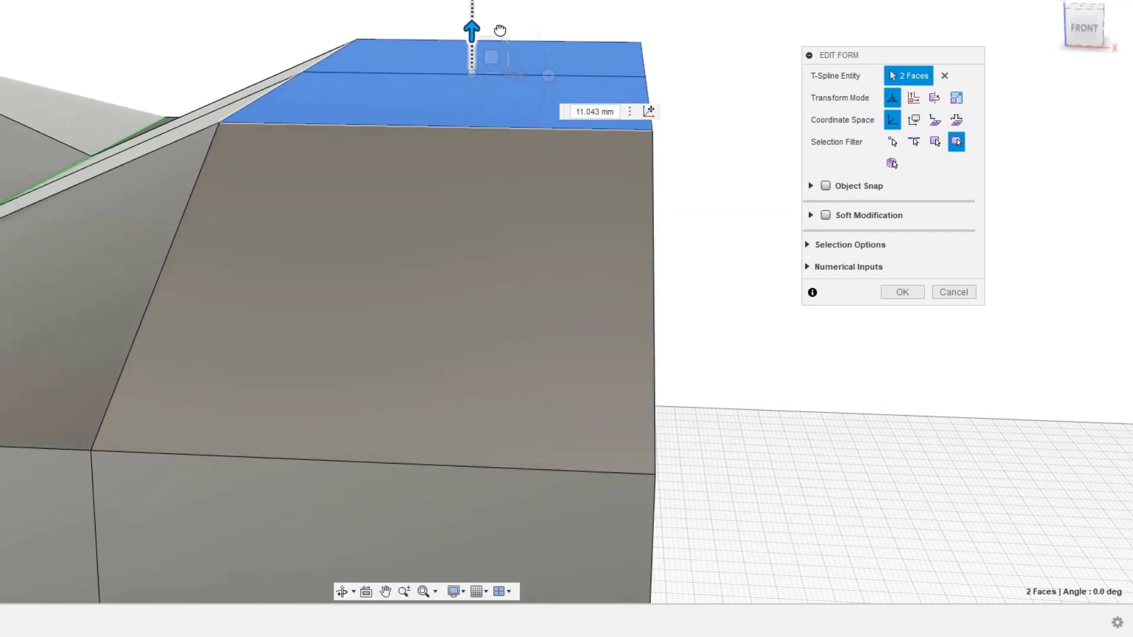
{"action": "key", "text": "ctrl+z"}
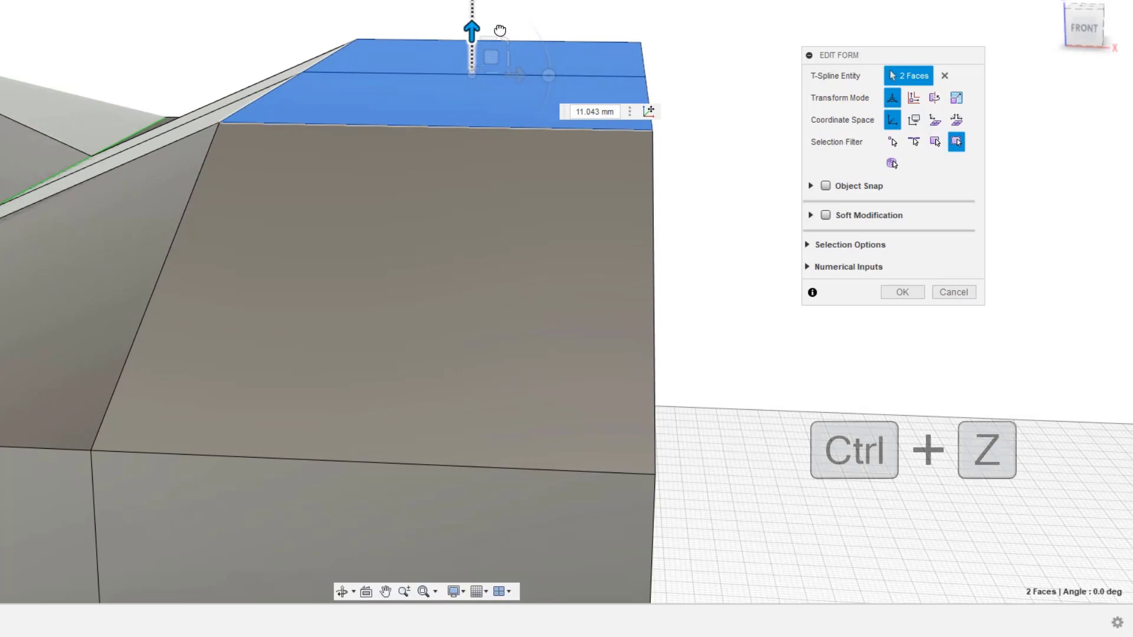
{"action": "left_click_drag", "start_coordinate": [499, 30], "coordinate": [654, 28]}
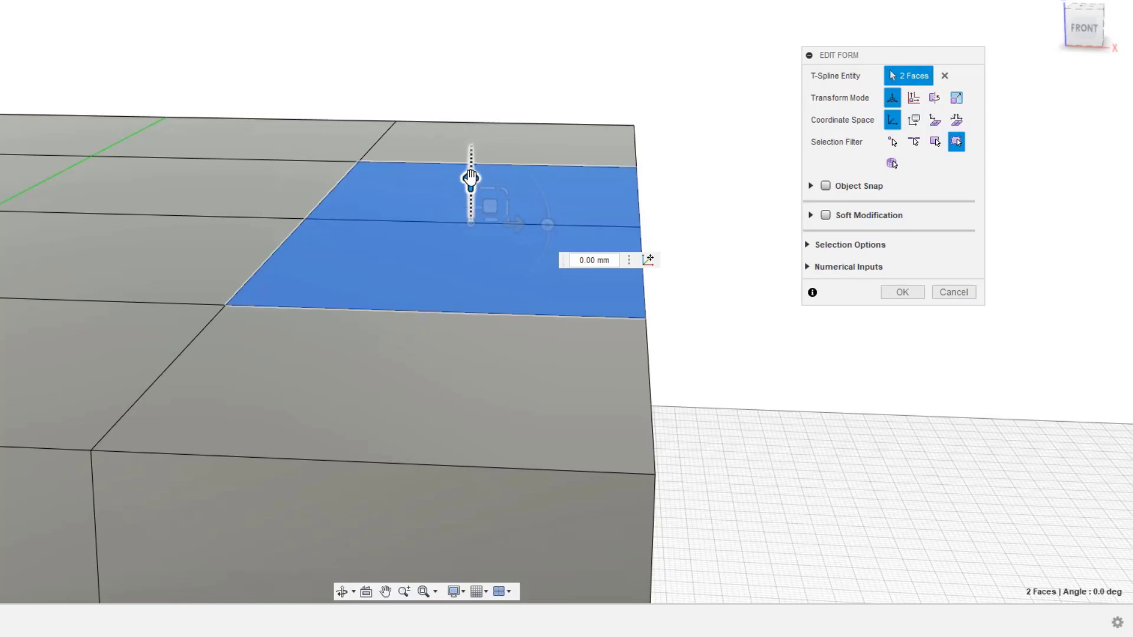
Pull the two top faces upward to about 13.23 mm and adjust their height.
{"action": "left_click_drag", "start_coordinate": [470, 178], "coordinate": [546, 7]}
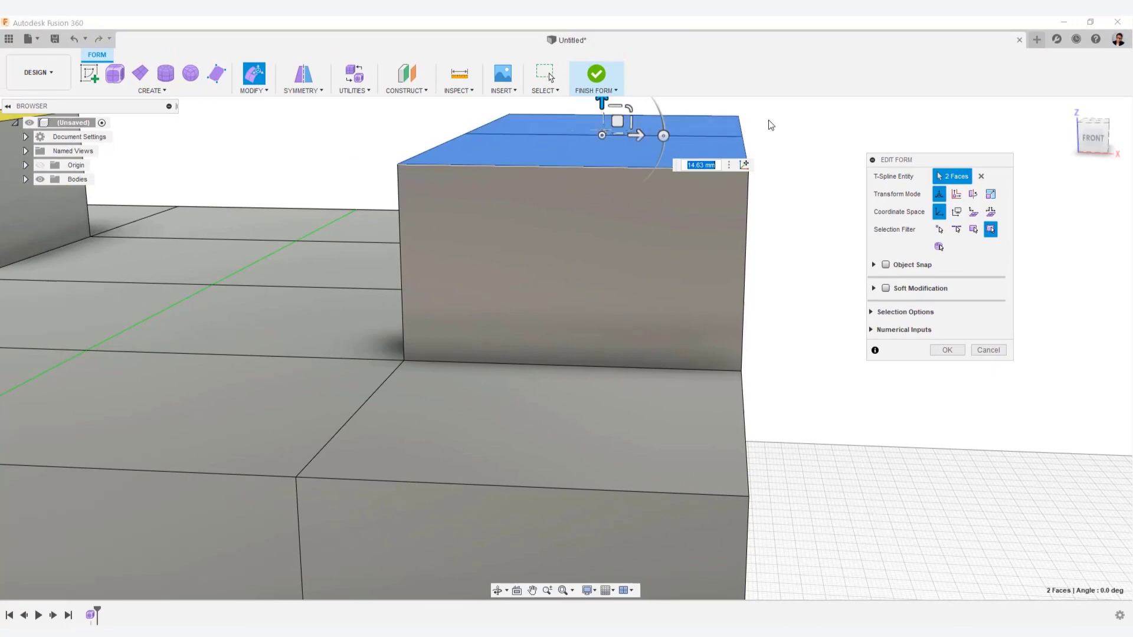
{"action": "scroll", "coordinate": [768, 119], "scroll_direction": "down", "scroll_amount": 10}
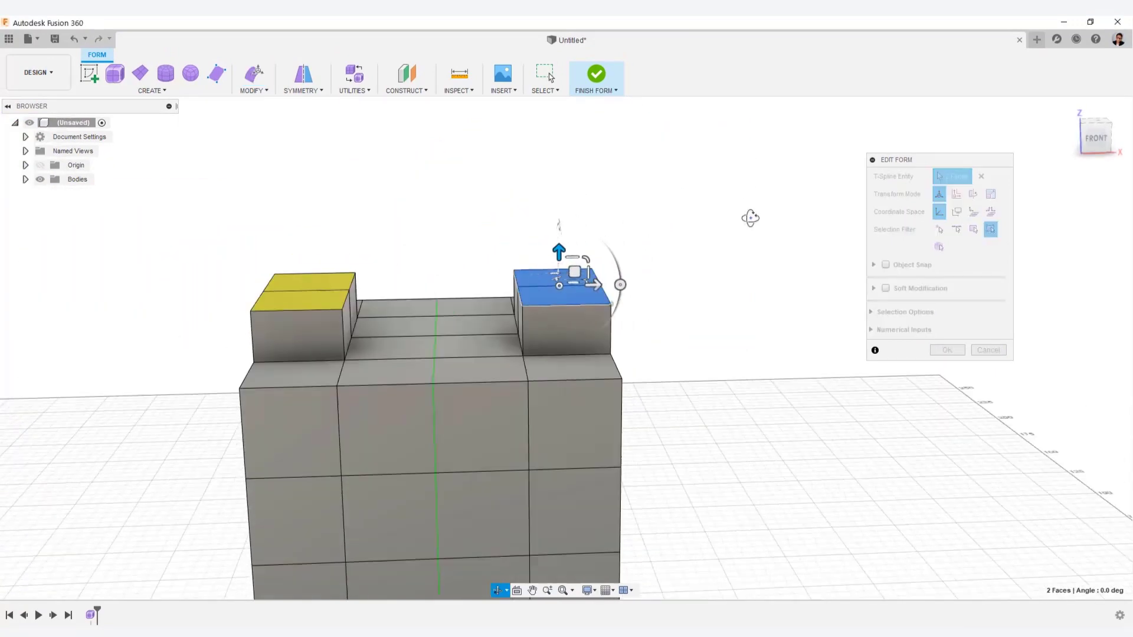
{"action": "scroll", "coordinate": [748, 218], "scroll_direction": "up", "scroll_amount": 3}
{"action": "key", "text": "Escape"}
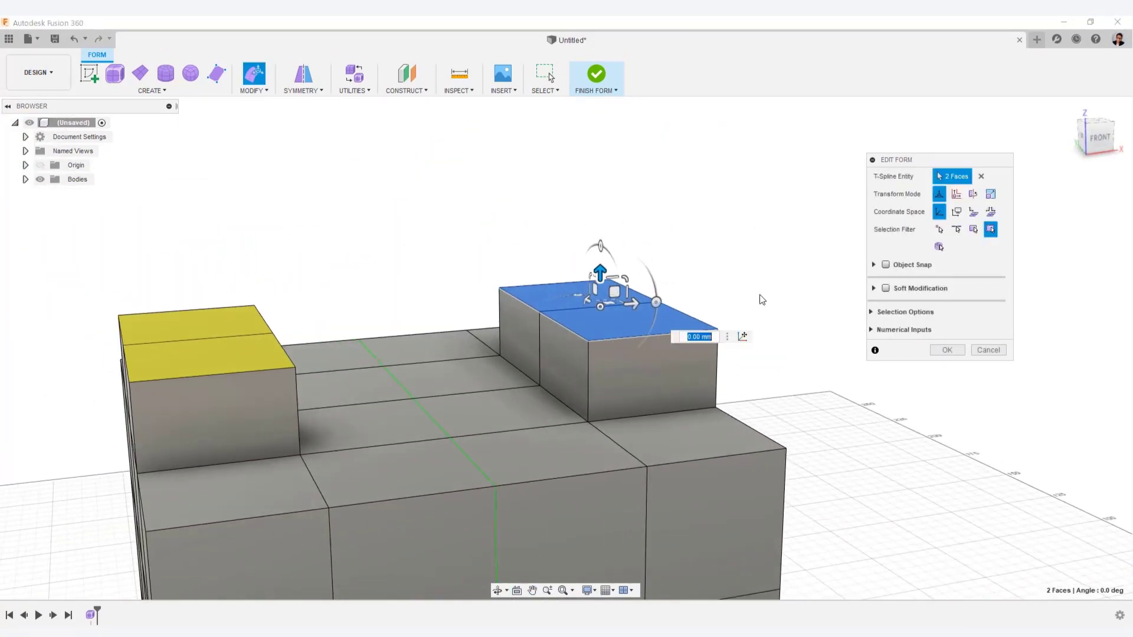
{"action": "left_click_drag", "start_coordinate": [601, 232], "coordinate": [629, 144]}
In front view raise the faces to about 30 mm, confirm the edit, and toggle smooth display.
{"action": "left_click", "coordinate": [1090, 142]}
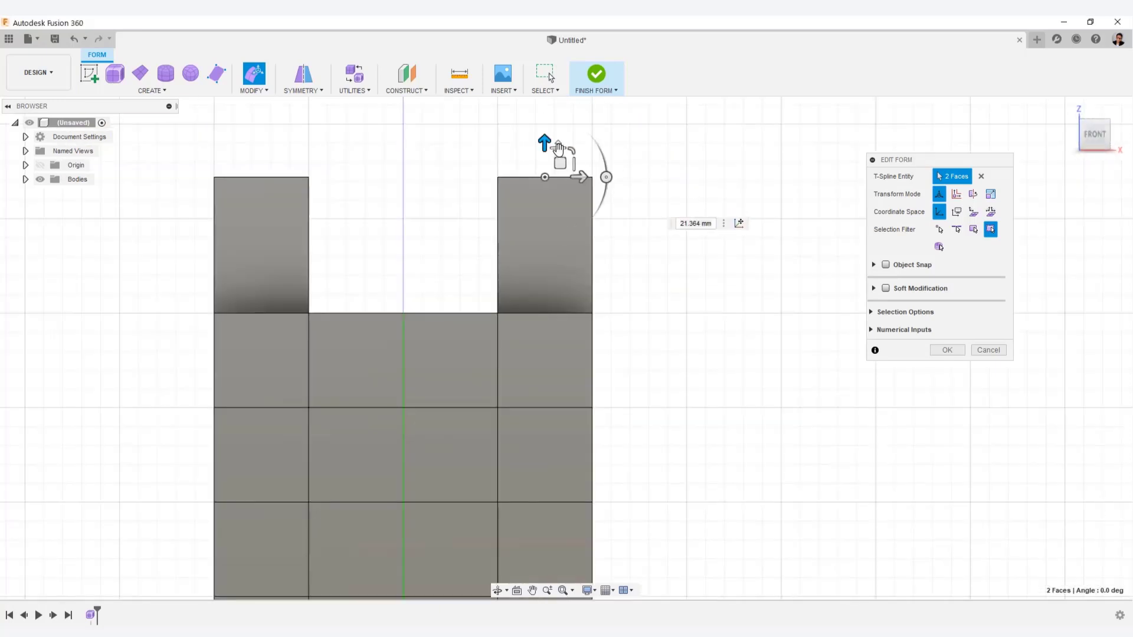
{"action": "left_click_drag", "start_coordinate": [545, 149], "coordinate": [549, 109]}
{"action": "middle_click_drag", "start_coordinate": [716, 245], "coordinate": [749, 326], "text": "shift"}
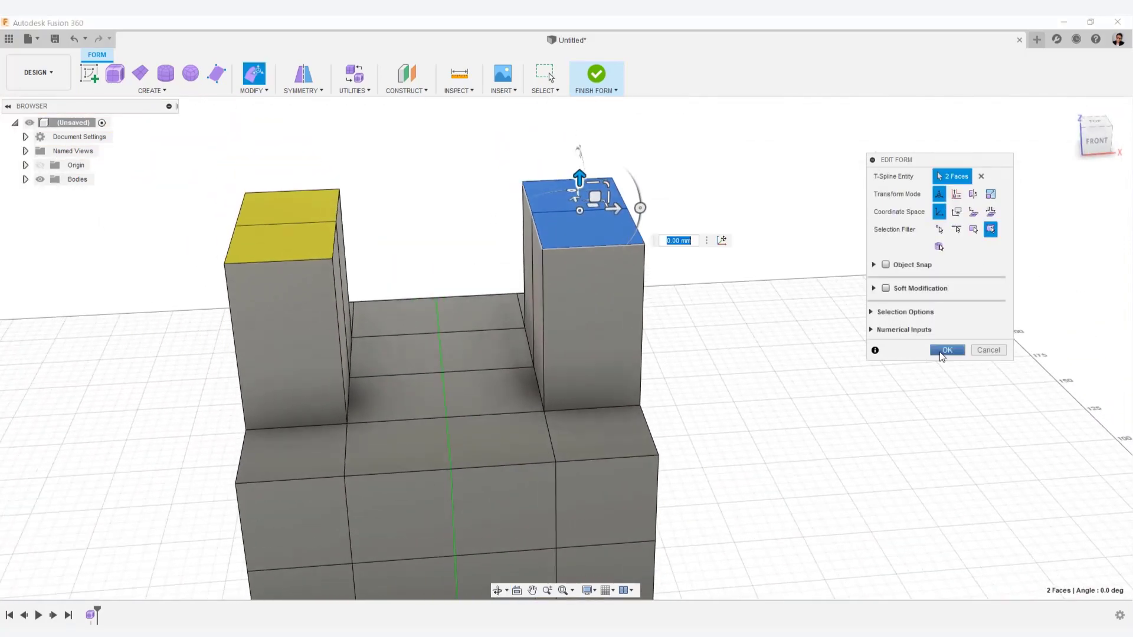
{"action": "left_click", "coordinate": [940, 351]}
{"action": "key", "text": "alt+3"}
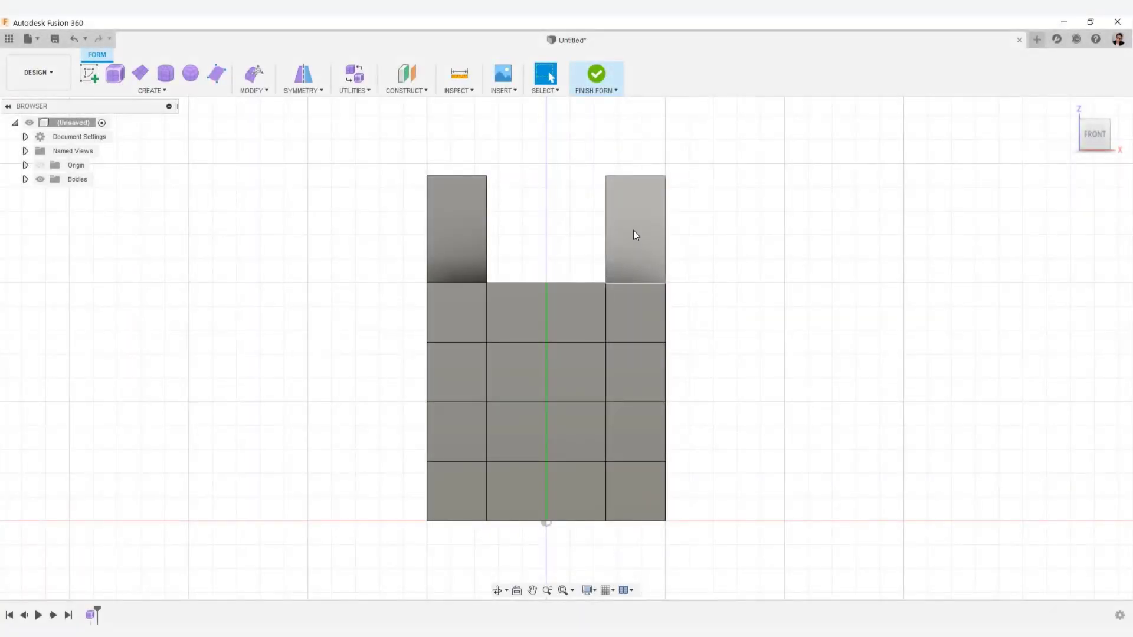
Try picking faces down the right column and window-selecting all faces, then clear the selection.
{"action": "left_click", "coordinate": [633, 232]}
{"action": "left_click", "coordinate": [645, 327]}
{"action": "left_click", "coordinate": [643, 357]}
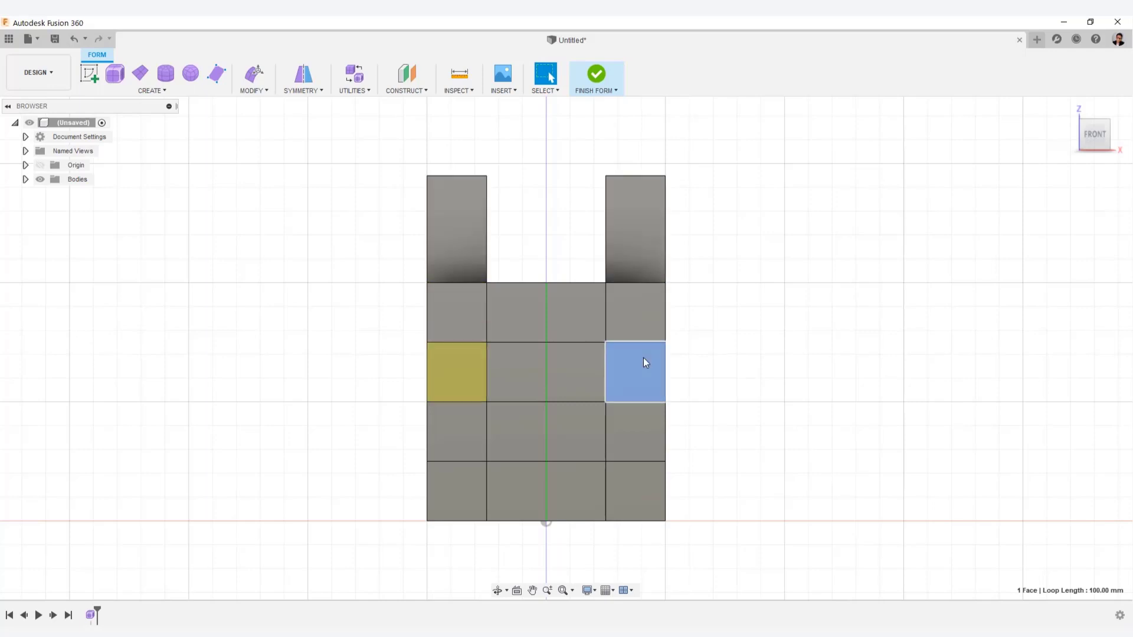
{"action": "left_click", "coordinate": [640, 434]}
{"action": "left_click", "coordinate": [745, 441]}
{"action": "left_click_drag", "start_coordinate": [361, 116], "coordinate": [714, 559]}
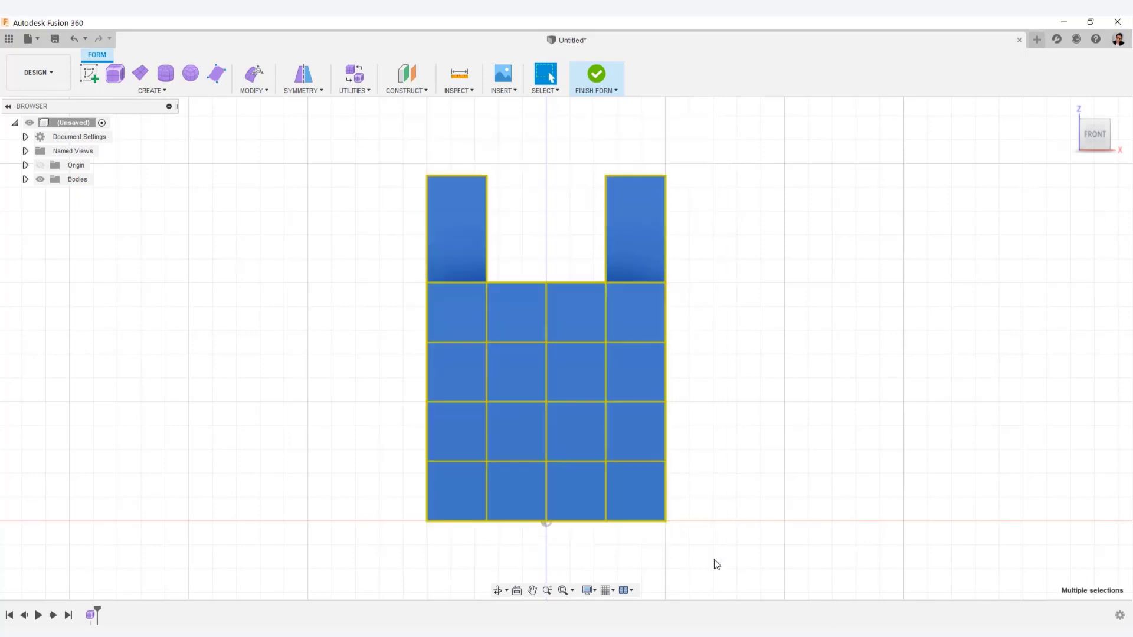
{"action": "key", "text": "Escape"}
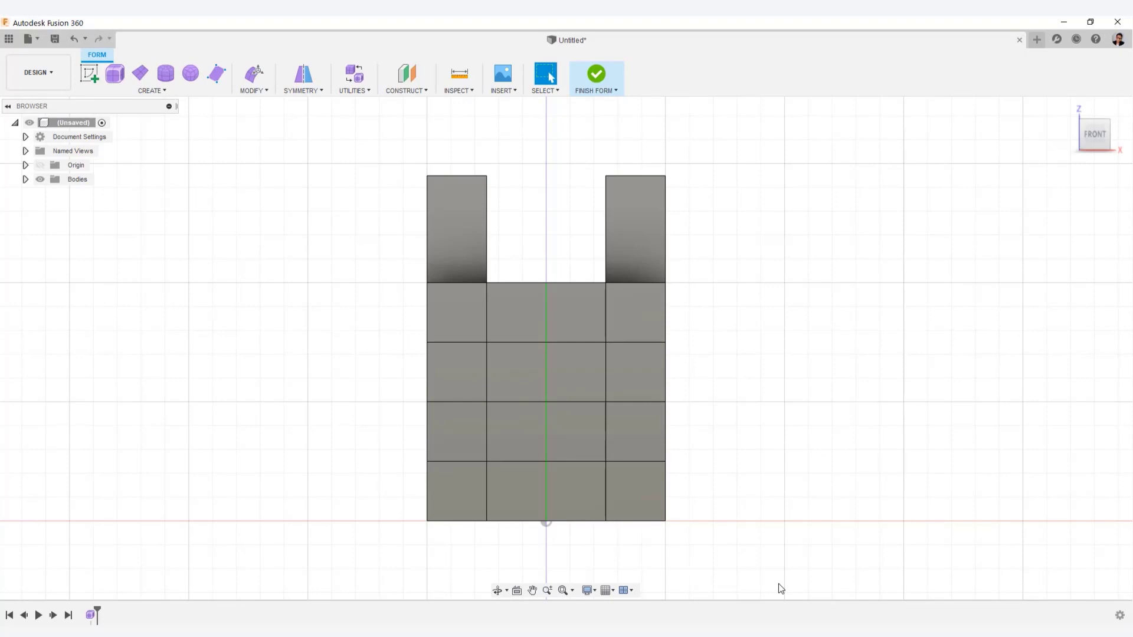
{"action": "left_click_drag", "start_coordinate": [778, 583], "coordinate": [643, 107]}
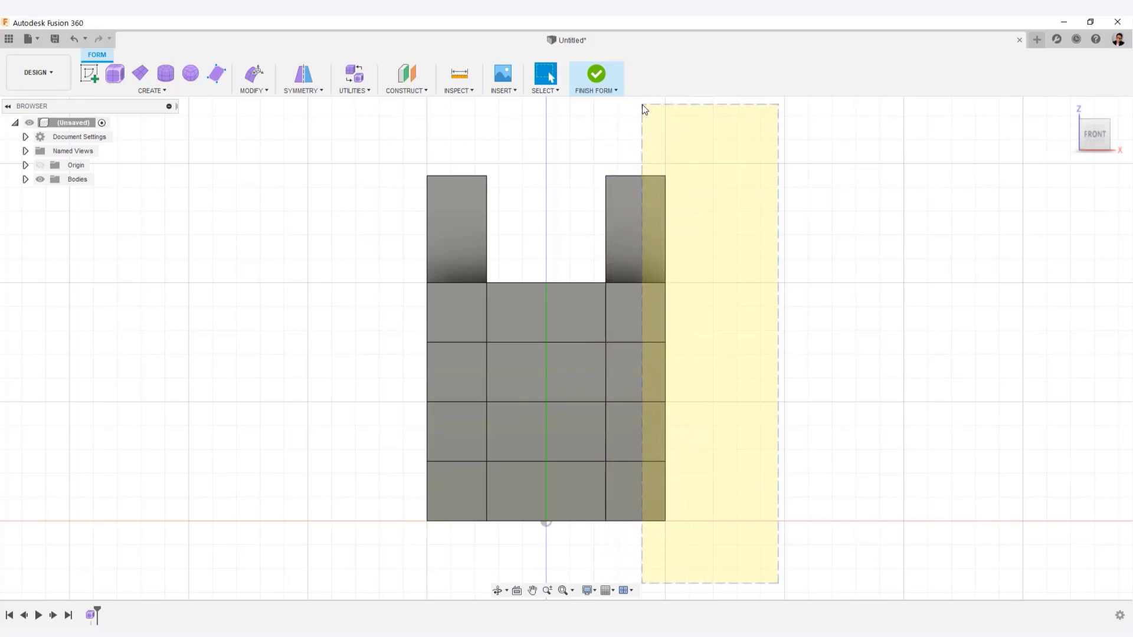
{"action": "left_click_drag", "start_coordinate": [643, 106], "coordinate": [642, 106]}
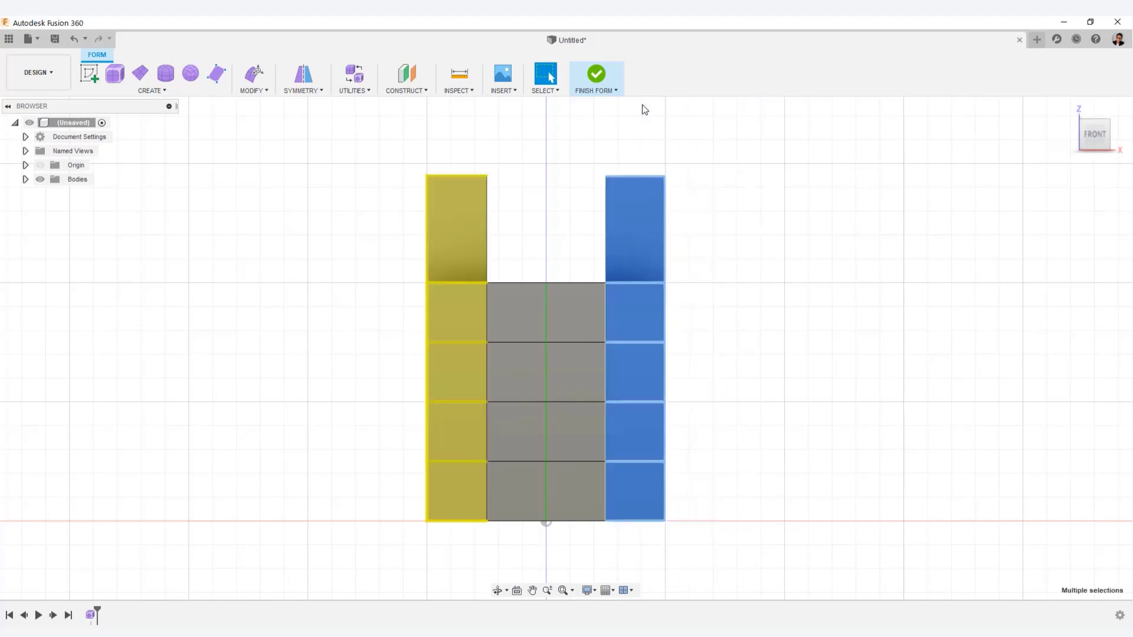
{"action": "left_click", "coordinate": [642, 109]}
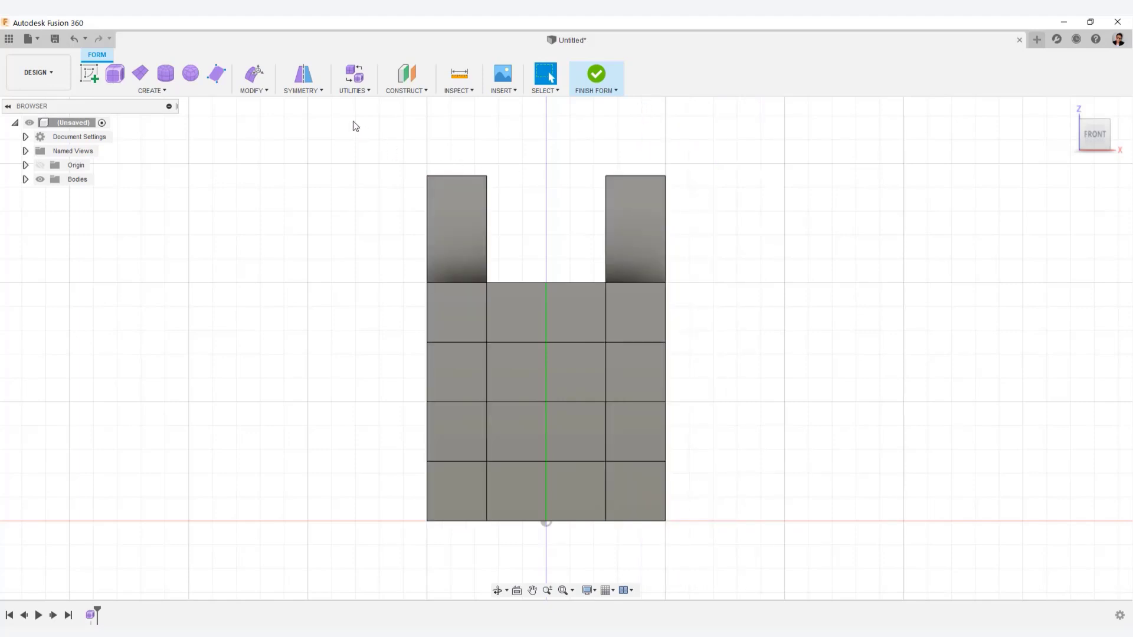
{"action": "left_click_drag", "start_coordinate": [353, 122], "coordinate": [463, 572]}
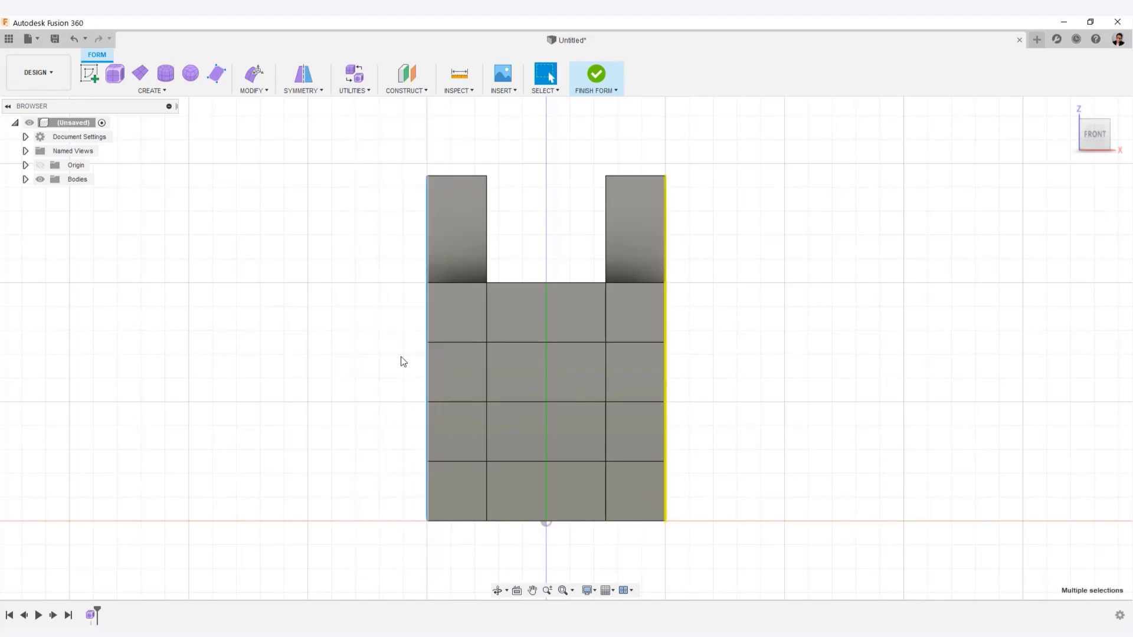
{"action": "left_click", "coordinate": [386, 312]}
{"action": "left_click_drag", "start_coordinate": [338, 130], "coordinate": [462, 576]}
{"action": "middle_click_drag", "start_coordinate": [363, 512], "coordinate": [430, 248], "text": "shift"}
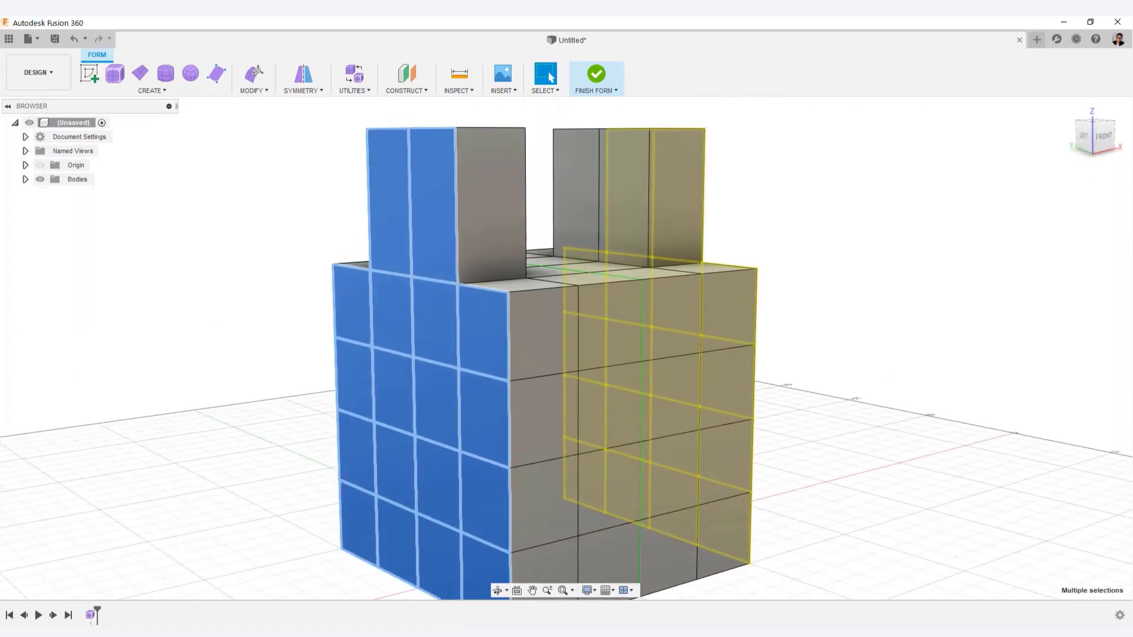
{"action": "left_click", "coordinate": [1102, 136]}
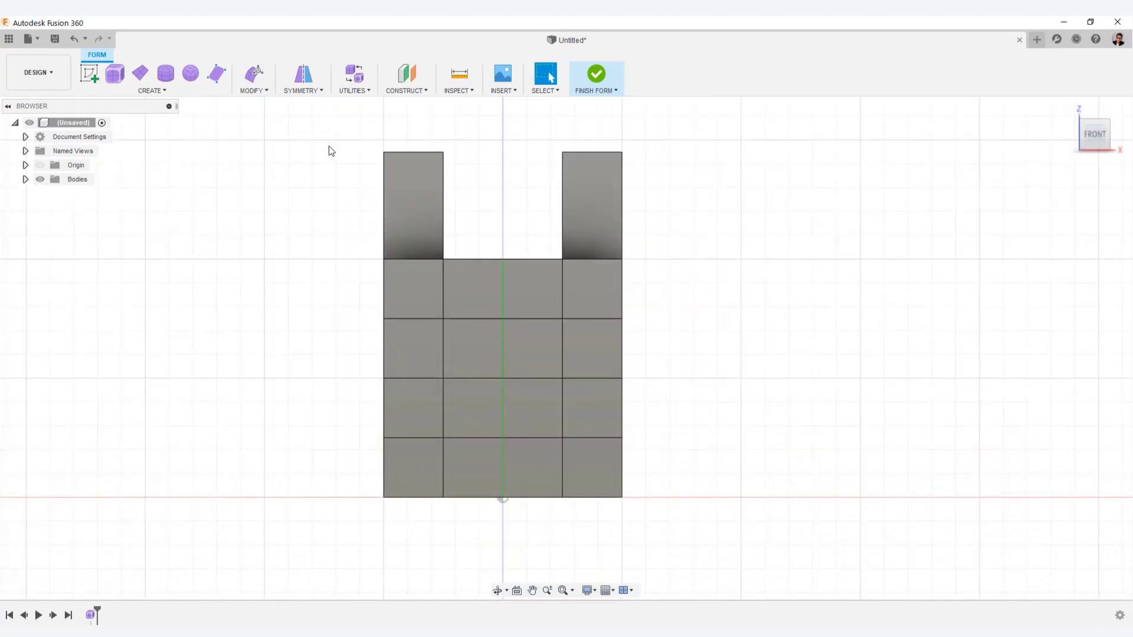
{"action": "left_click_drag", "start_coordinate": [309, 112], "coordinate": [465, 564]}
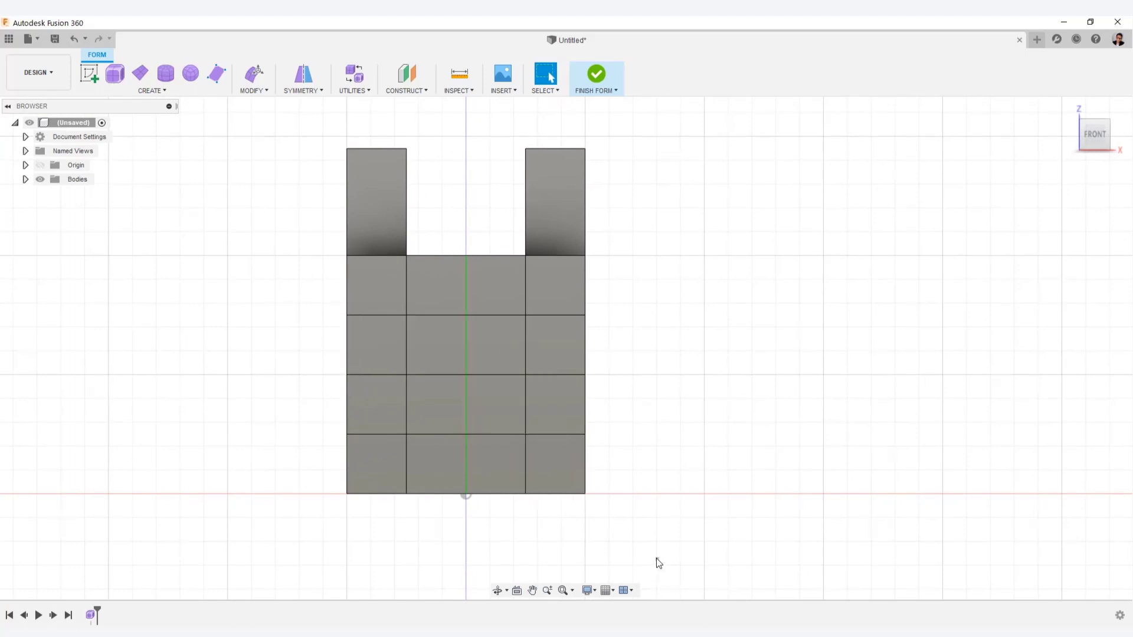
{"action": "left_click_drag", "start_coordinate": [658, 559], "coordinate": [548, 460]}
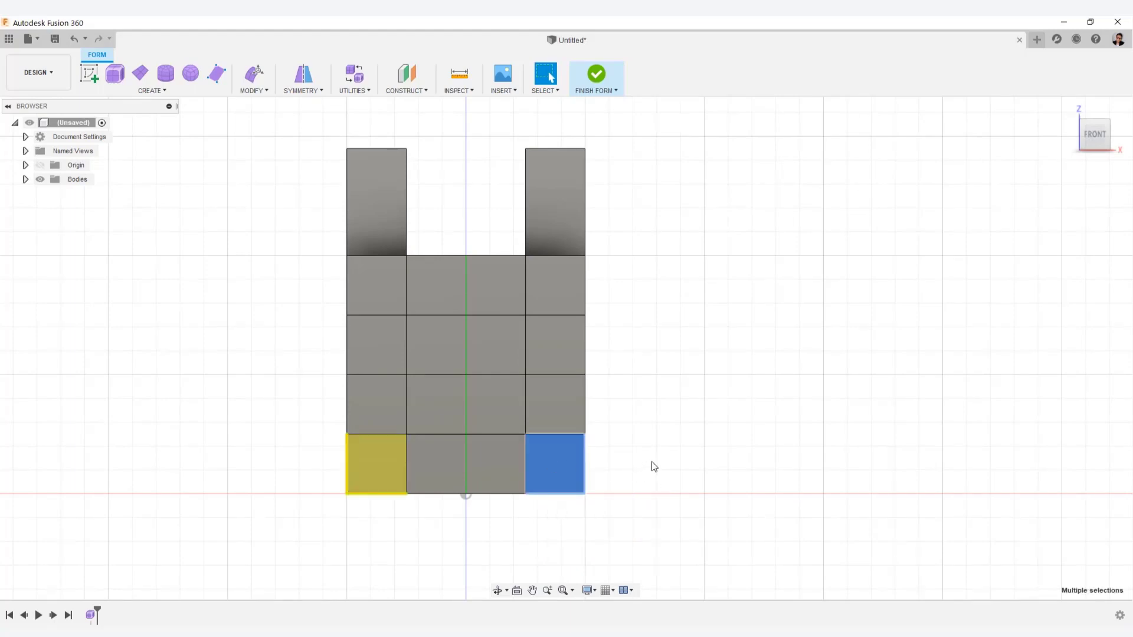
{"action": "mouse_move", "coordinate": [650, 463]}
{"action": "middle_mouse_down", "text": "shift"}
{"action": "mouse_move", "coordinate": [641, 420]}
{"action": "mouse_move", "coordinate": [657, 450]}
{"action": "middle_mouse_up", "text": "shift"}
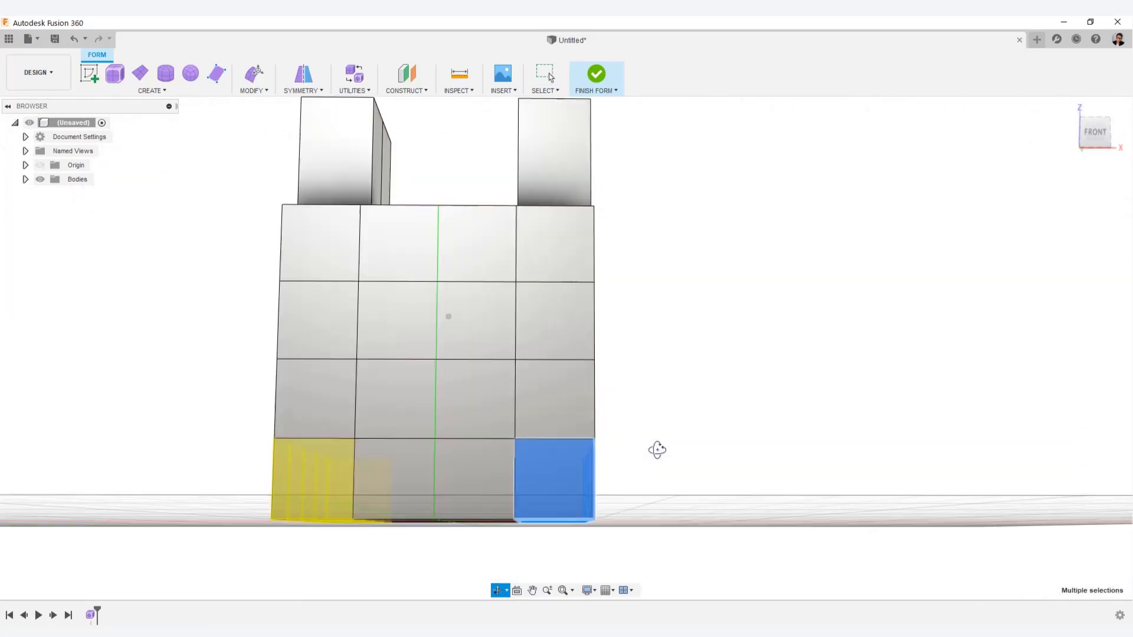
{"action": "left_click", "coordinate": [1095, 146]}
{"action": "left_click_drag", "start_coordinate": [575, 424], "coordinate": [575, 428]}
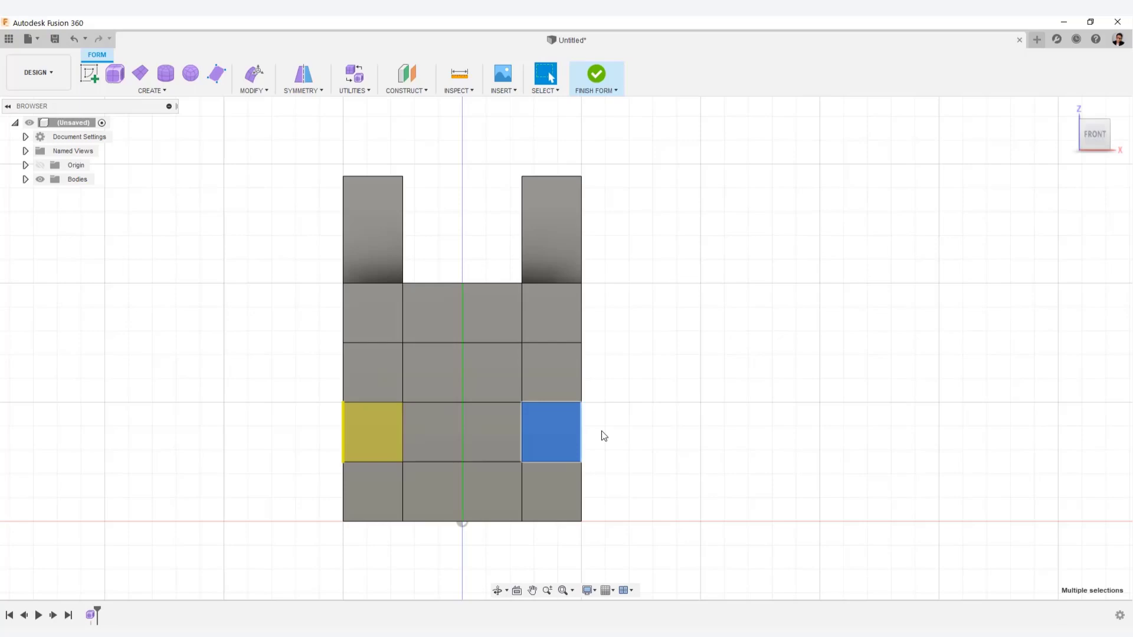
{"action": "middle_click_drag", "start_coordinate": [601, 431], "coordinate": [758, 436], "text": "shift"}
{"action": "left_click", "coordinate": [1089, 132]}
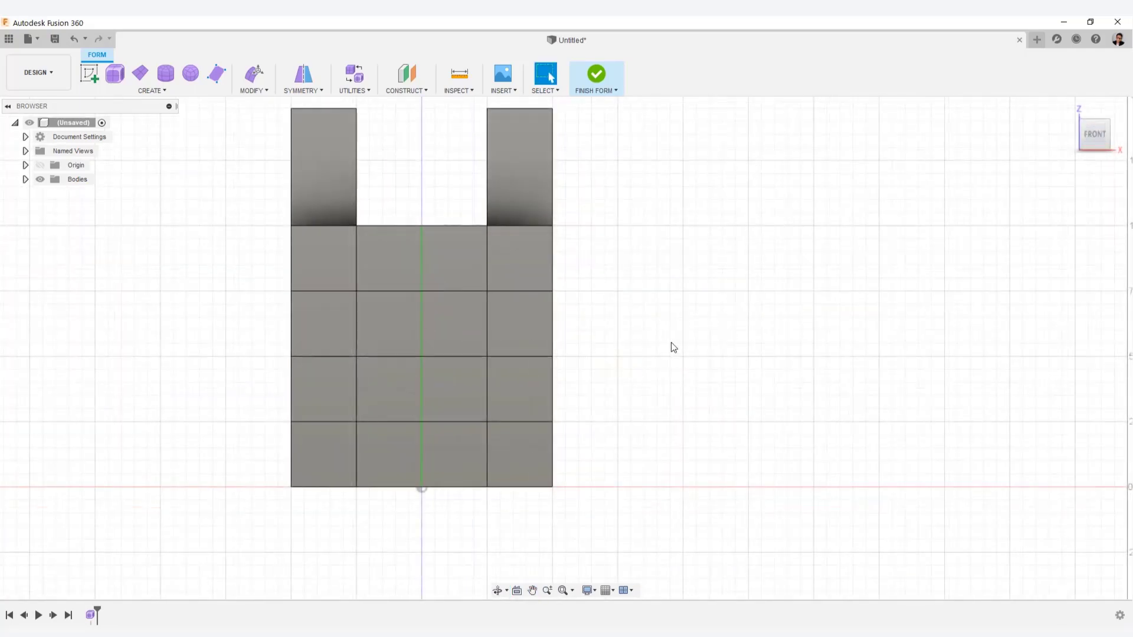
{"action": "scroll", "coordinate": [694, 347], "scroll_direction": "down", "scroll_amount": 2}
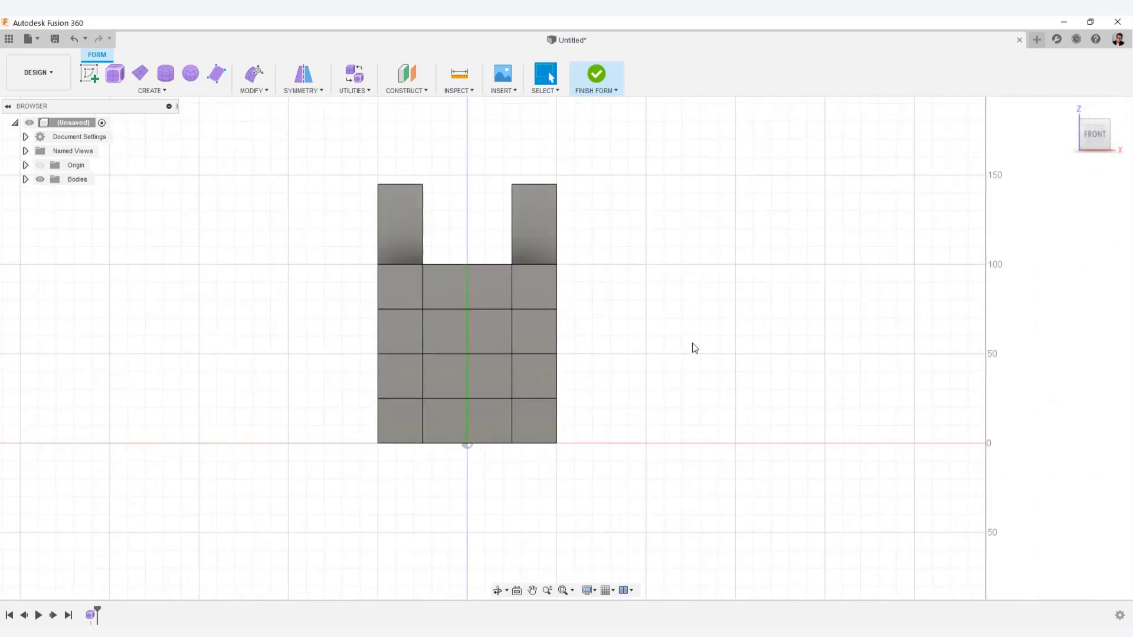
{"action": "scroll", "coordinate": [701, 349], "scroll_direction": "up", "scroll_amount": 3}
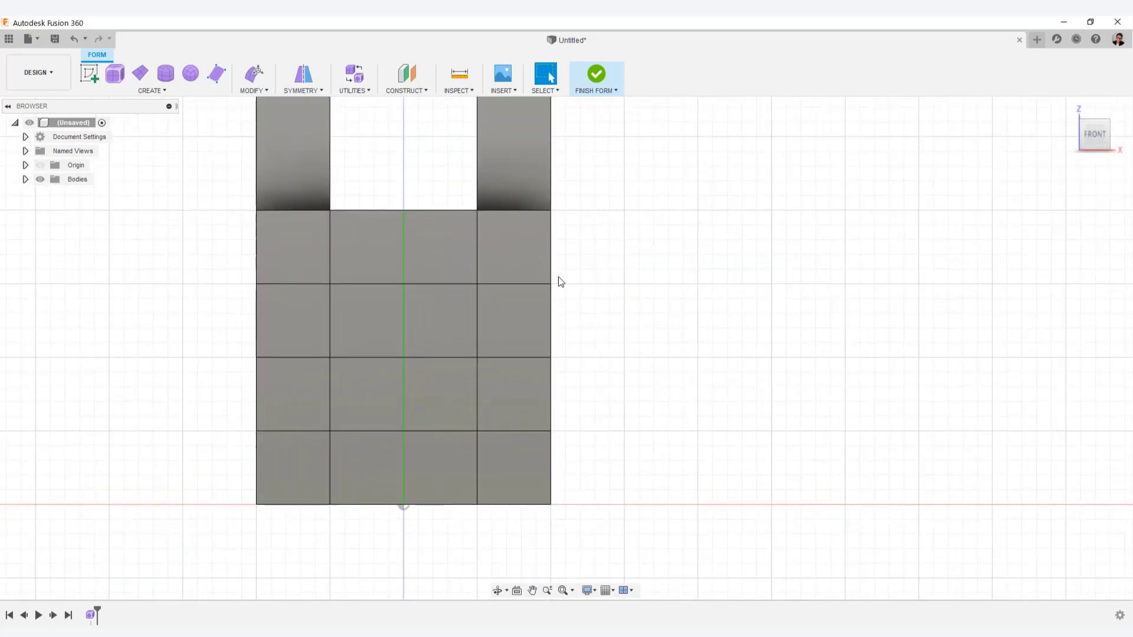
{"action": "left_click_drag", "start_coordinate": [562, 295], "coordinate": [586, 316]}
{"action": "middle_click_drag", "start_coordinate": [655, 322], "coordinate": [607, 317], "text": "shift"}
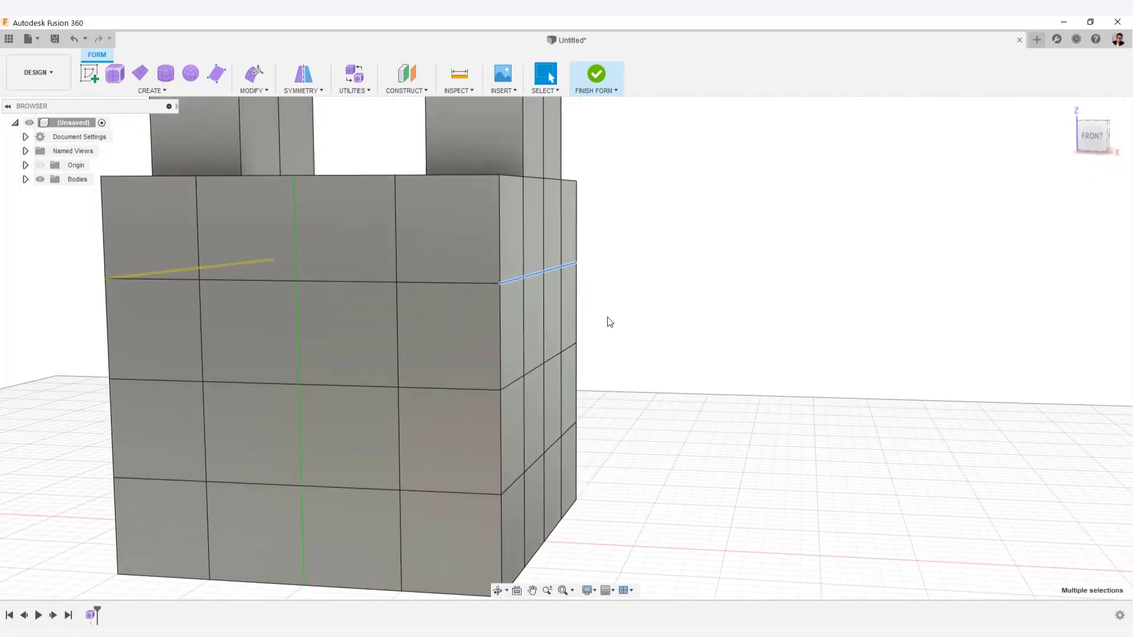
{"action": "left_click", "coordinate": [1080, 141]}
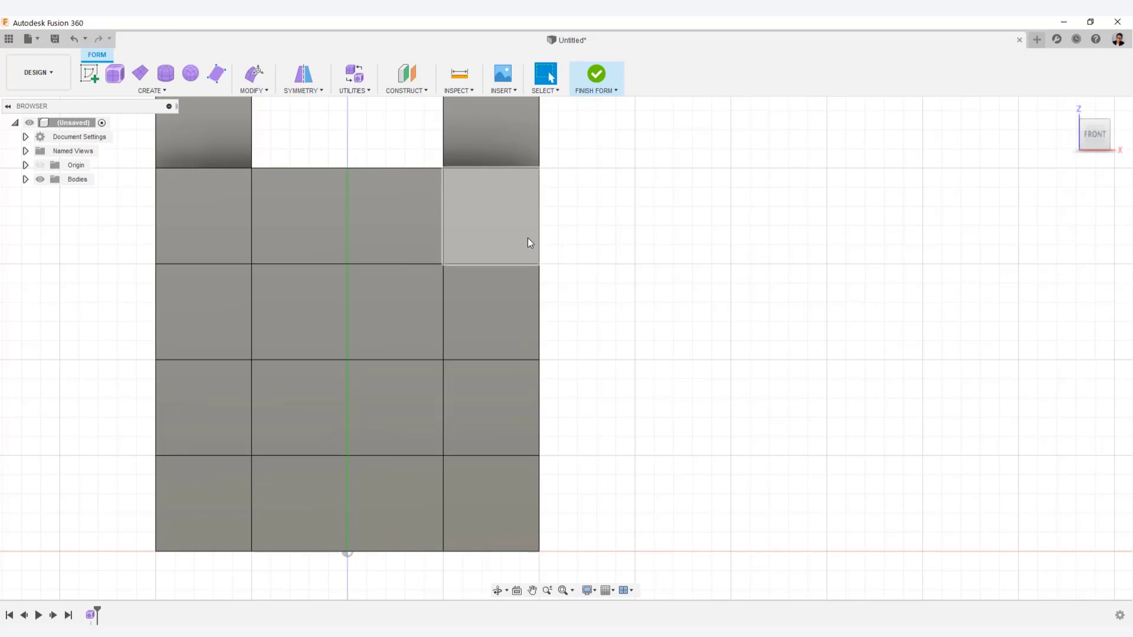
{"action": "left_click_drag", "start_coordinate": [590, 321], "coordinate": [592, 321]}
Push the first selected edge loop outward about 6 mm with Edit Form.
{"action": "right_click", "coordinate": [611, 221]}
{"action": "left_click", "coordinate": [656, 204]}
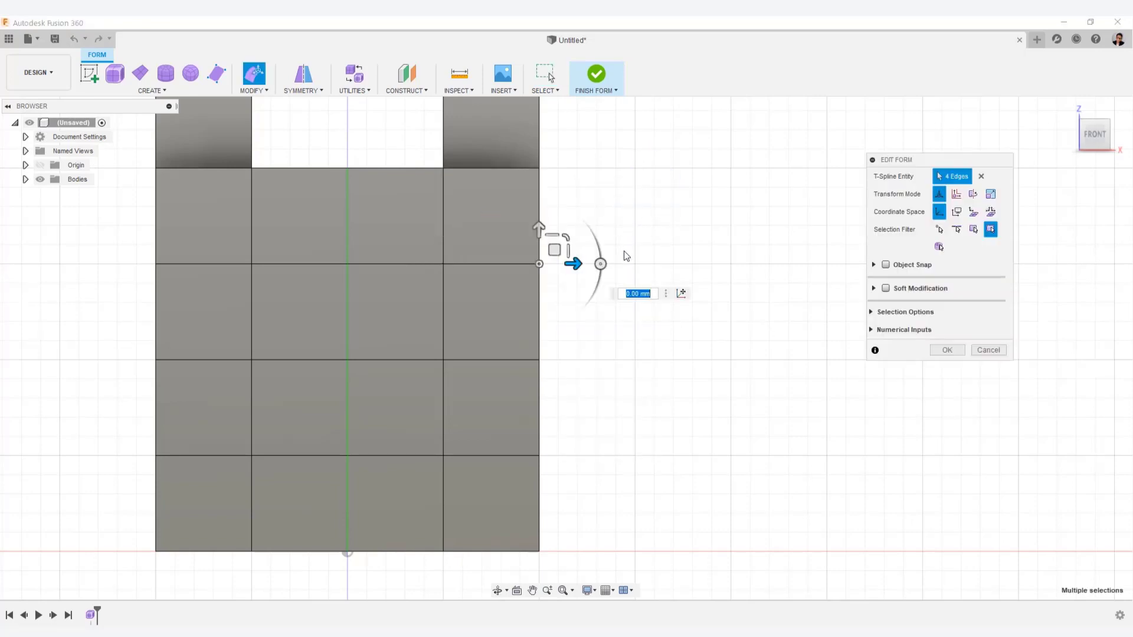
{"action": "left_click_drag", "start_coordinate": [578, 264], "coordinate": [603, 271]}
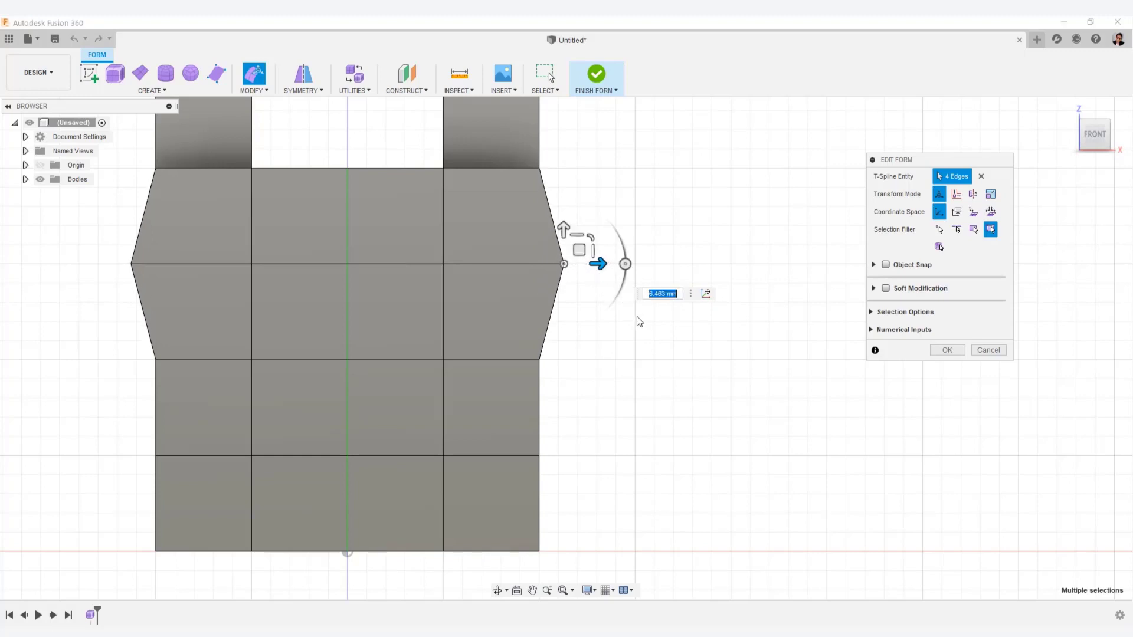
{"action": "left_click", "coordinate": [581, 347]}
Push the middle edge loop out about 8 mm and the lower loop about 7 mm.
{"action": "double_click", "coordinate": [534, 359]}
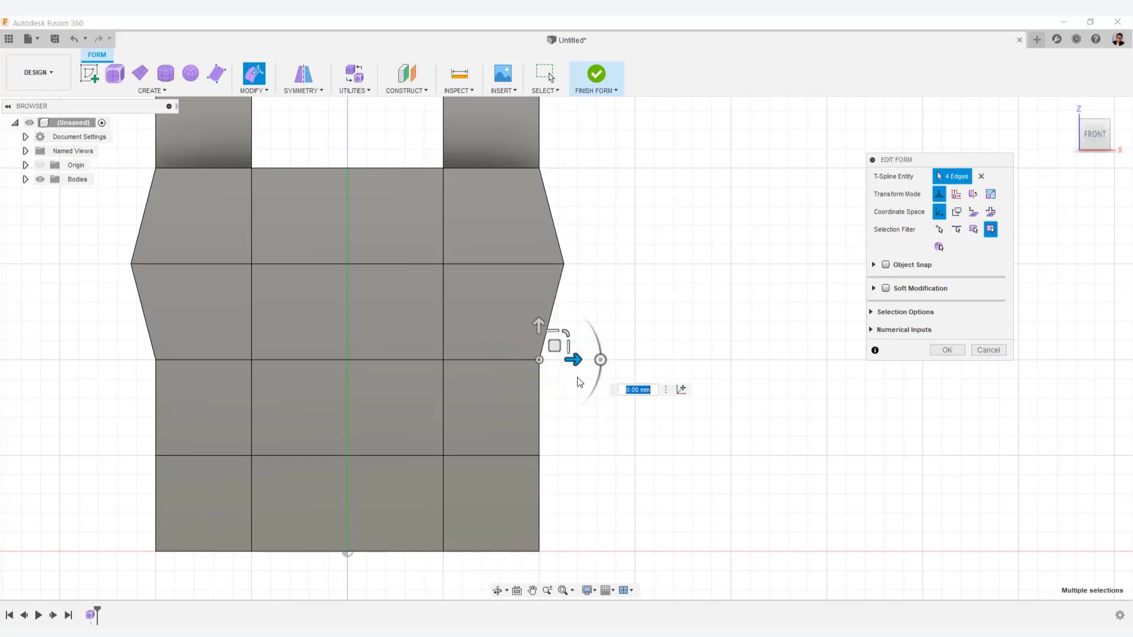
{"action": "left_click_drag", "start_coordinate": [575, 366], "coordinate": [603, 370]}
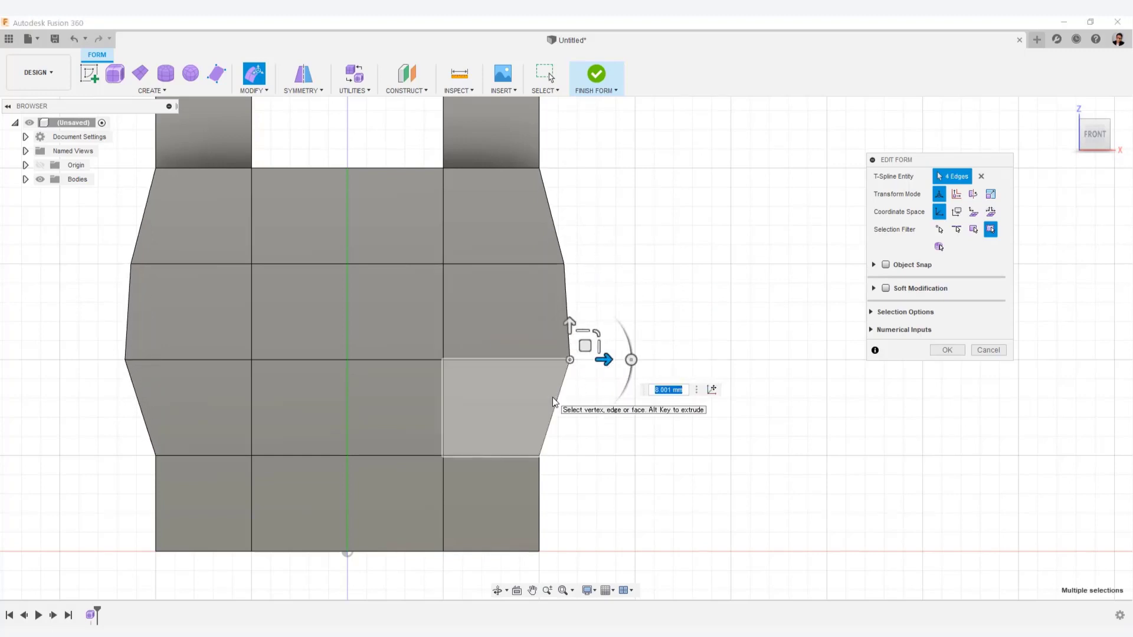
{"action": "left_click_drag", "start_coordinate": [505, 441], "coordinate": [654, 520]}
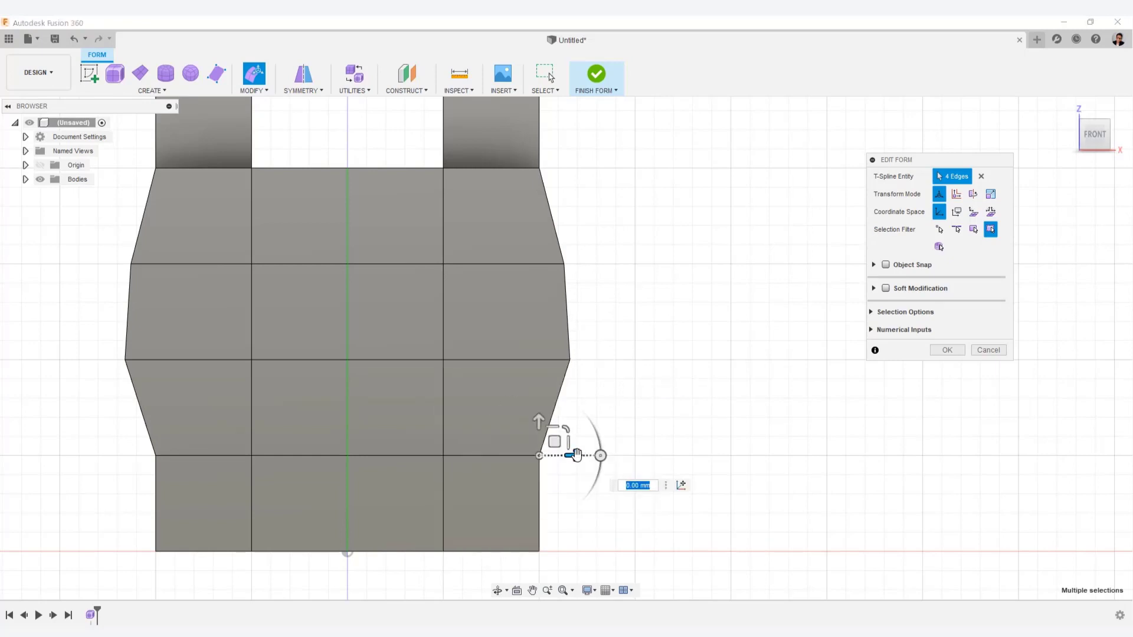
{"action": "left_click_drag", "start_coordinate": [573, 456], "coordinate": [603, 458]}
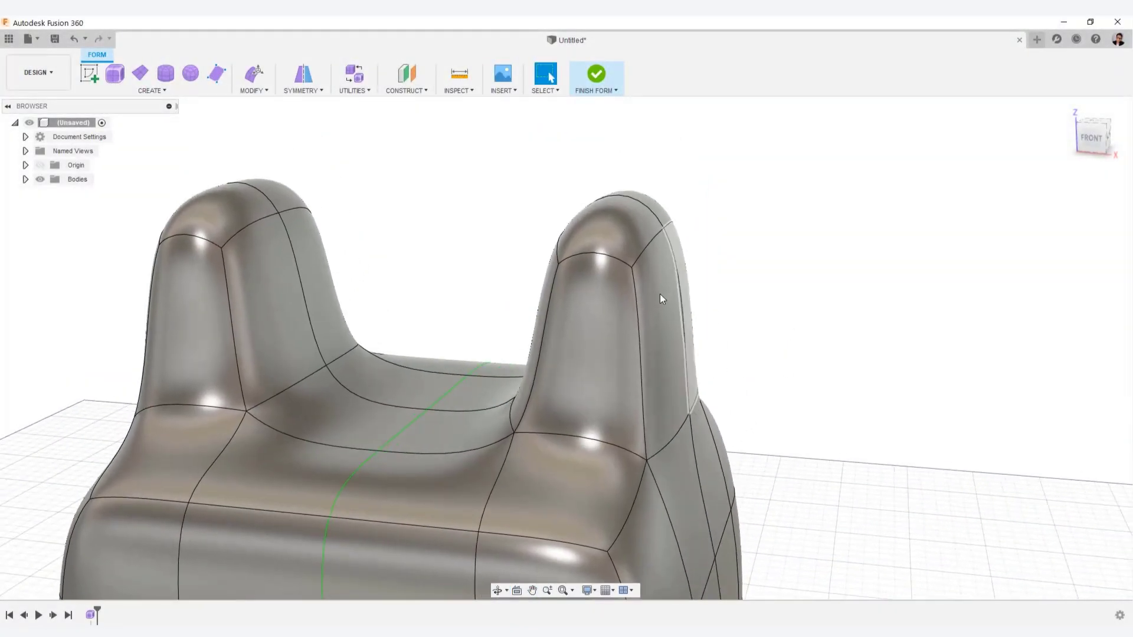
In box display, select the top faces of the upright columns.
{"action": "key", "text": "alt+1"}
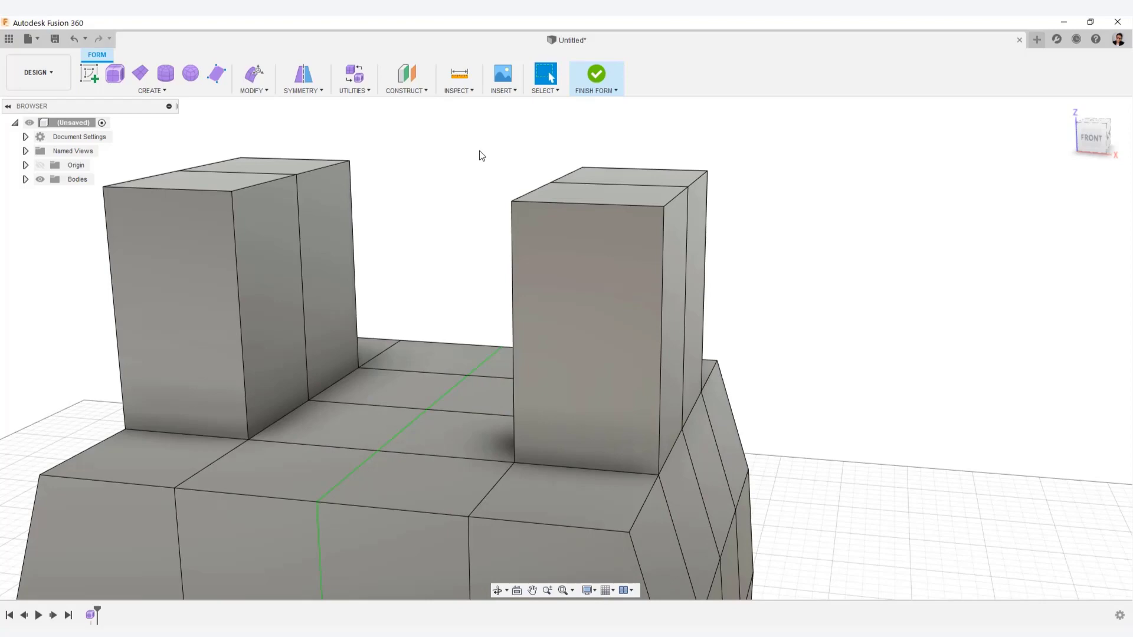
{"action": "middle_click_drag", "start_coordinate": [877, 212], "coordinate": [871, 226], "text": "shift"}
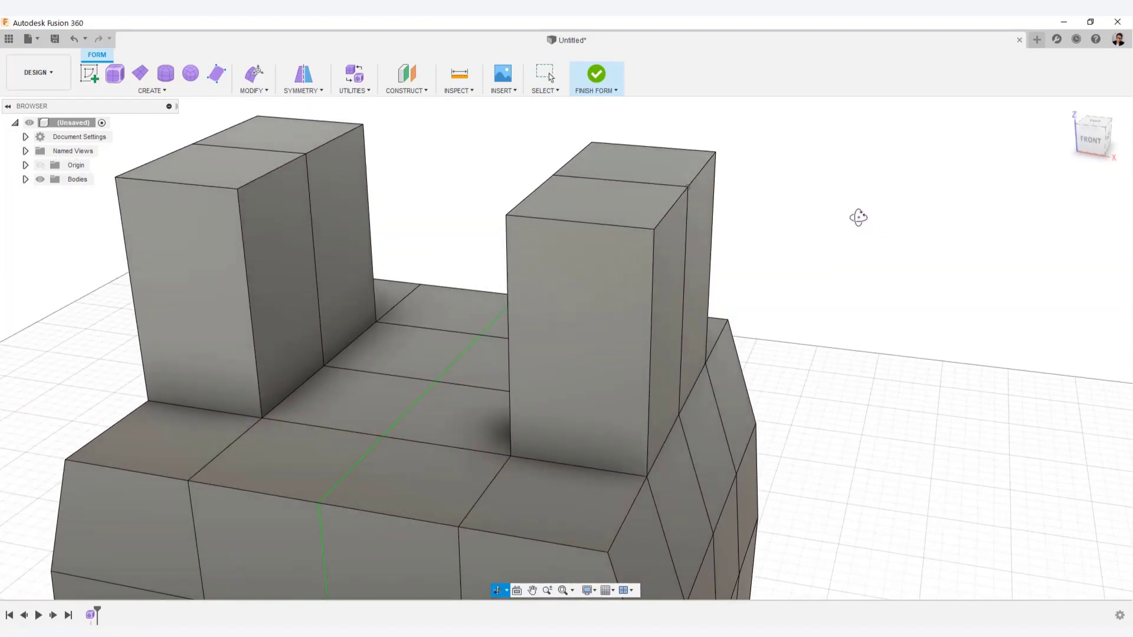
{"action": "middle_click_drag", "start_coordinate": [859, 218], "coordinate": [872, 218], "text": "shift"}
{"action": "left_click", "coordinate": [629, 158]}
{"action": "left_click", "coordinate": [617, 204], "text": "shift"}
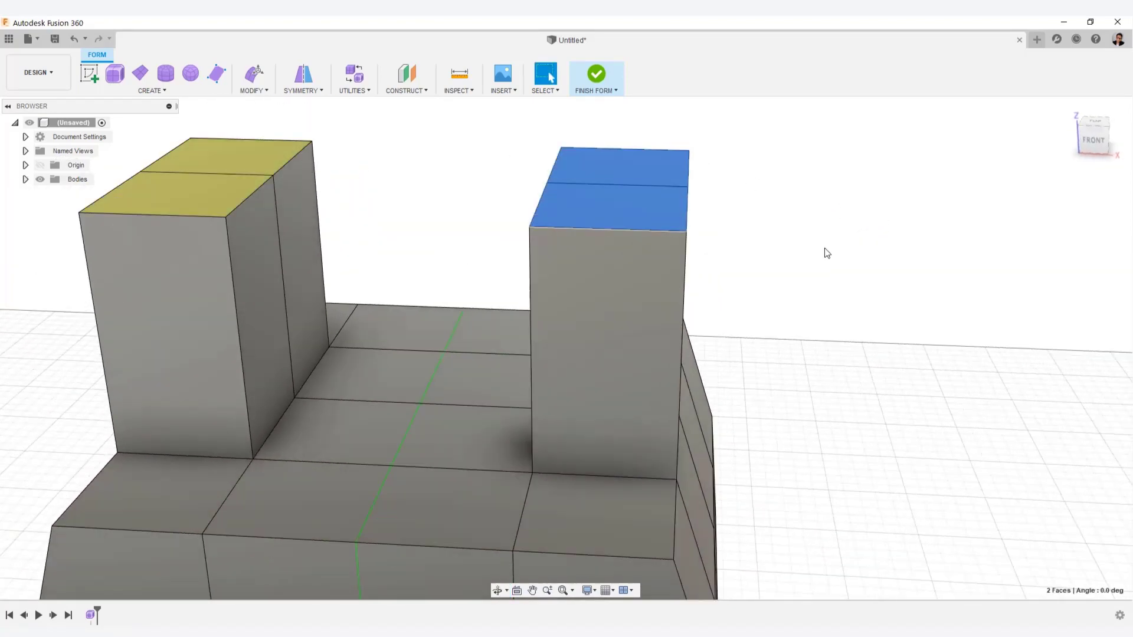
{"action": "middle_click_drag", "start_coordinate": [824, 248], "coordinate": [778, 255], "text": "shift"}
Delete the selected top faces to open both columns and finish the form edit.
{"action": "right_click", "coordinate": [776, 254]}
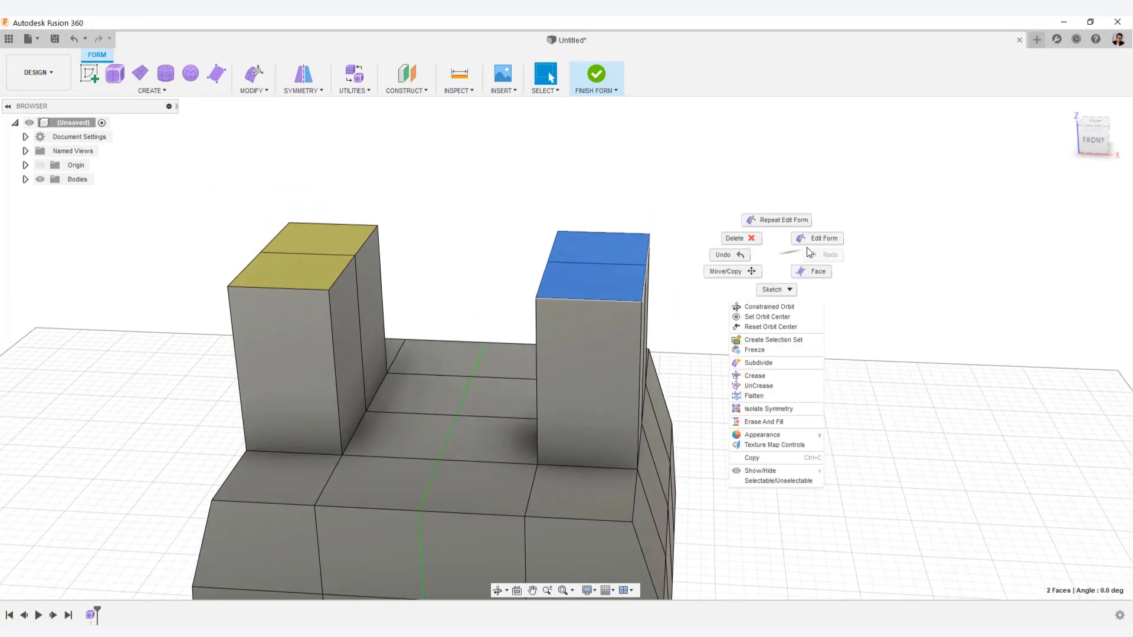
{"action": "left_click", "coordinate": [816, 243]}
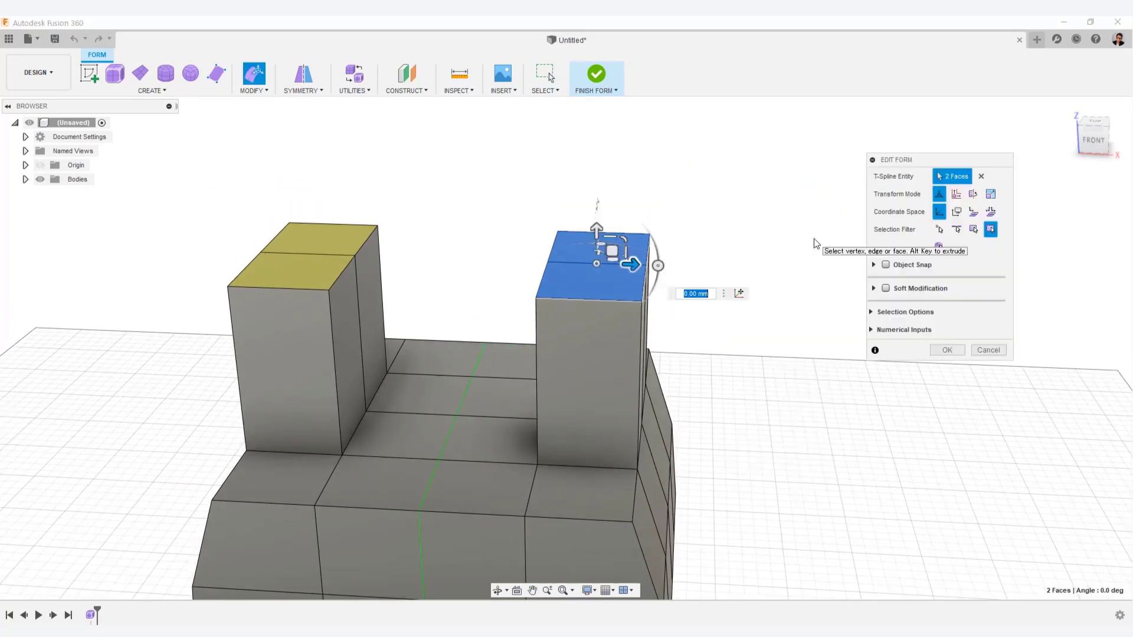
{"action": "right_click", "coordinate": [775, 250]}
{"action": "left_click", "coordinate": [737, 232]}
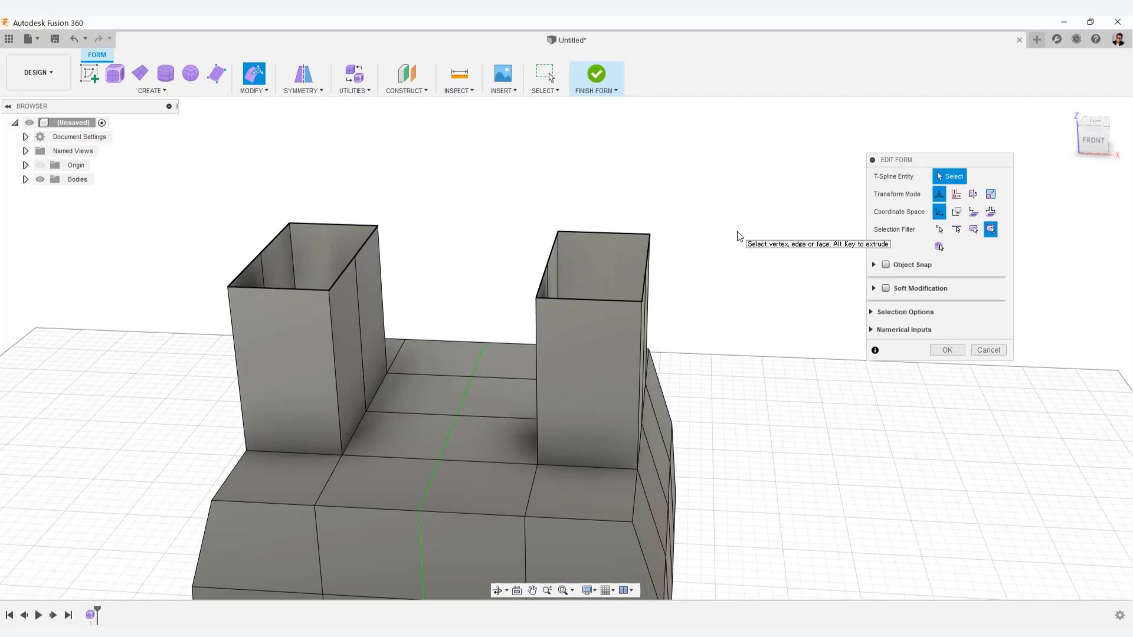
{"action": "left_click", "coordinate": [945, 350]}
Show the body in smooth display and orbit around the rounded tubes.
{"action": "key", "text": "alt+3"}
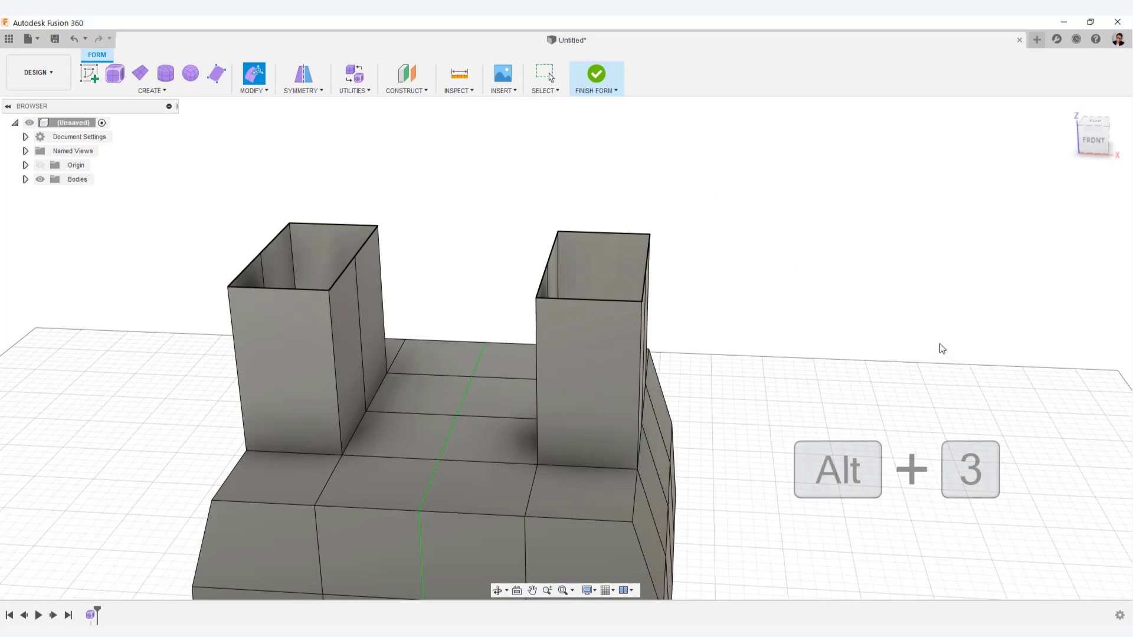
{"action": "middle_click_drag", "start_coordinate": [931, 348], "coordinate": [747, 289], "text": "shift"}
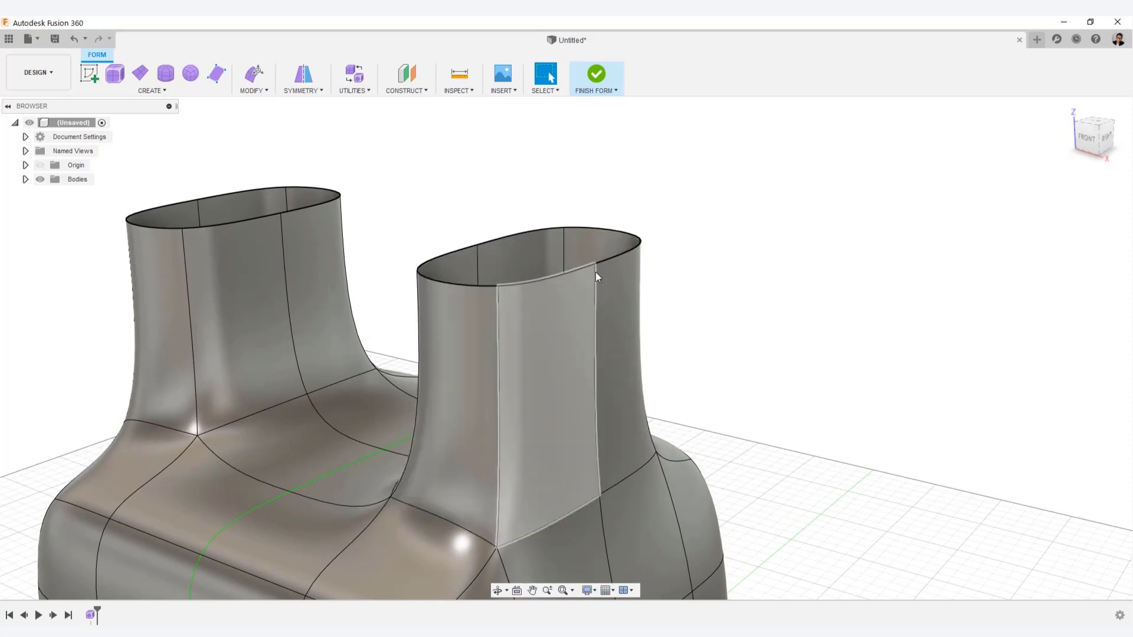
{"action": "middle_click_drag", "start_coordinate": [615, 278], "coordinate": [759, 279], "text": "shift"}
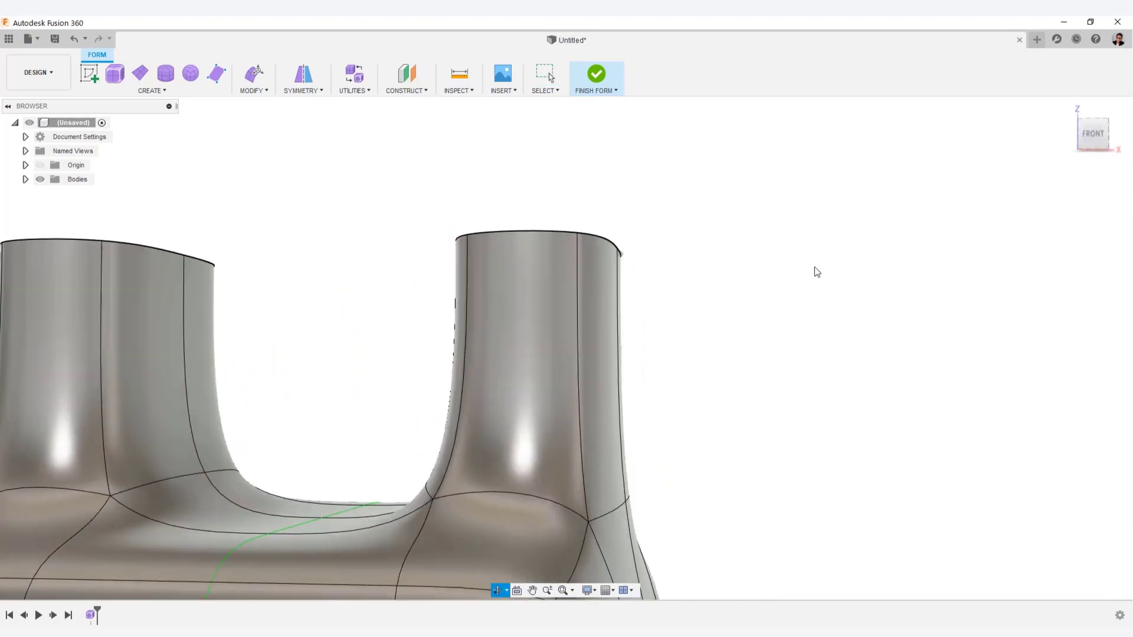
{"action": "scroll", "coordinate": [905, 300], "scroll_direction": "down", "scroll_amount": 3}
{"action": "scroll", "coordinate": [909, 313], "scroll_direction": "down", "scroll_amount": 2}
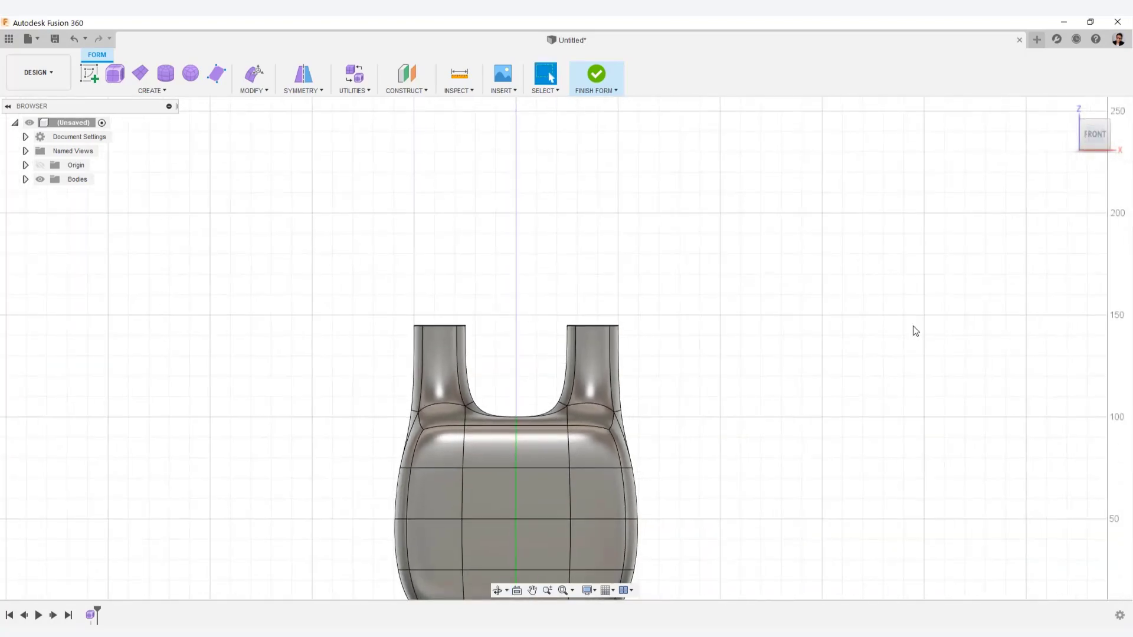
{"action": "middle_click_drag", "start_coordinate": [913, 329], "coordinate": [827, 344], "text": "shift"}
Select a 2-by-2 block of four faces on the vessel's side.
{"action": "scroll", "coordinate": [844, 211], "scroll_direction": "up", "scroll_amount": 3}
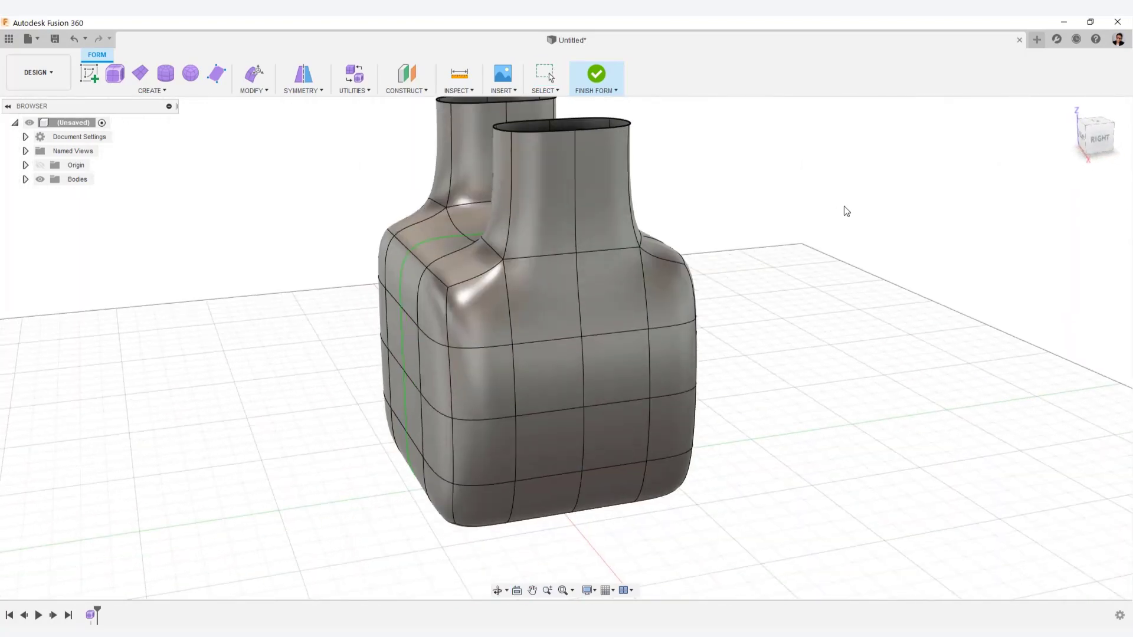
{"action": "left_click", "coordinate": [545, 380]}
{"action": "left_click", "coordinate": [600, 375], "text": "shift"}
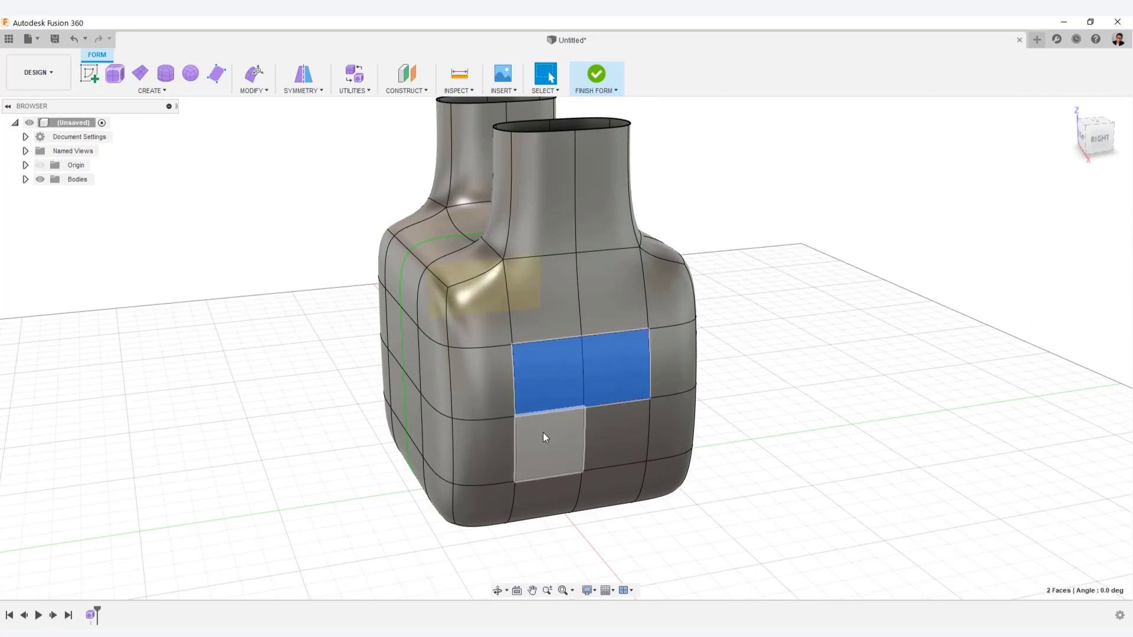
{"action": "left_click", "coordinate": [543, 436], "text": "shift"}
{"action": "left_click", "coordinate": [627, 442], "text": "shift"}
{"action": "middle_click_drag", "start_coordinate": [628, 442], "coordinate": [866, 388], "text": "shift"}
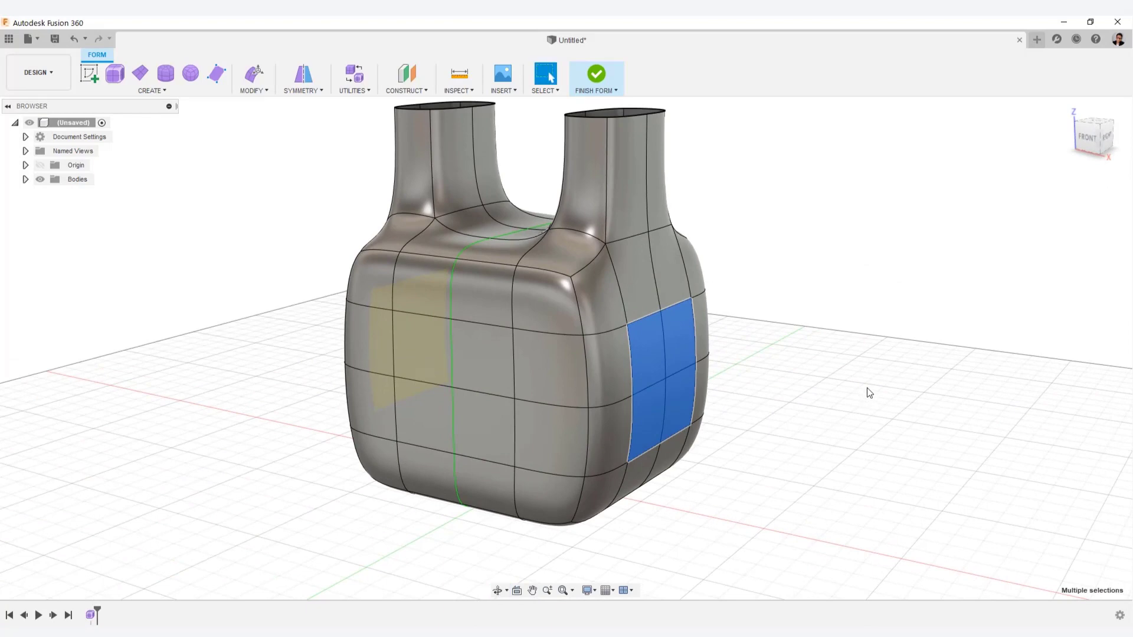
Delete the four faces and orbit to inspect the rounded opening.
{"action": "right_click", "coordinate": [824, 300]}
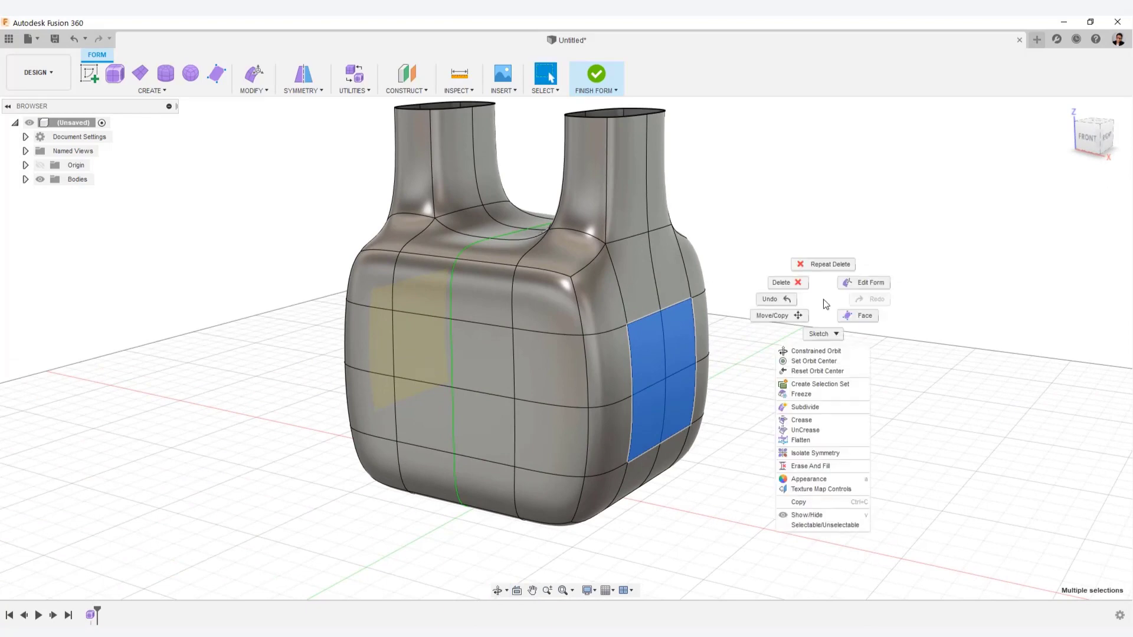
{"action": "left_click", "coordinate": [792, 282]}
{"action": "middle_click_drag", "start_coordinate": [916, 357], "coordinate": [877, 339], "text": "shift"}
{"action": "scroll", "coordinate": [877, 338], "scroll_direction": "up", "scroll_amount": 3}
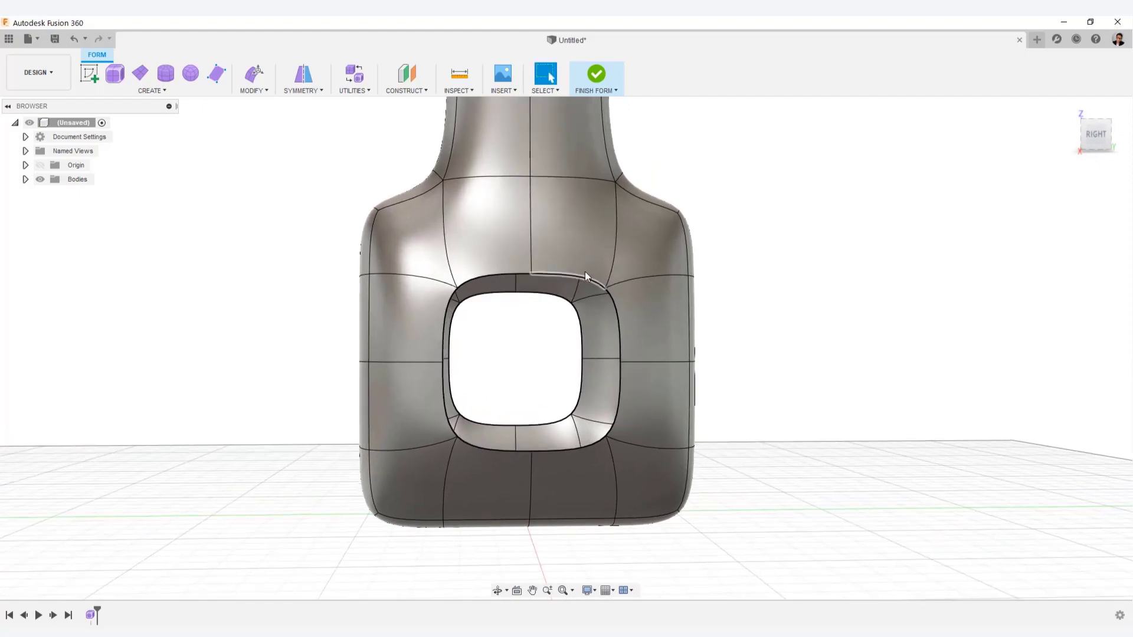
{"action": "middle_click_drag", "start_coordinate": [809, 324], "coordinate": [660, 346], "text": "shift"}
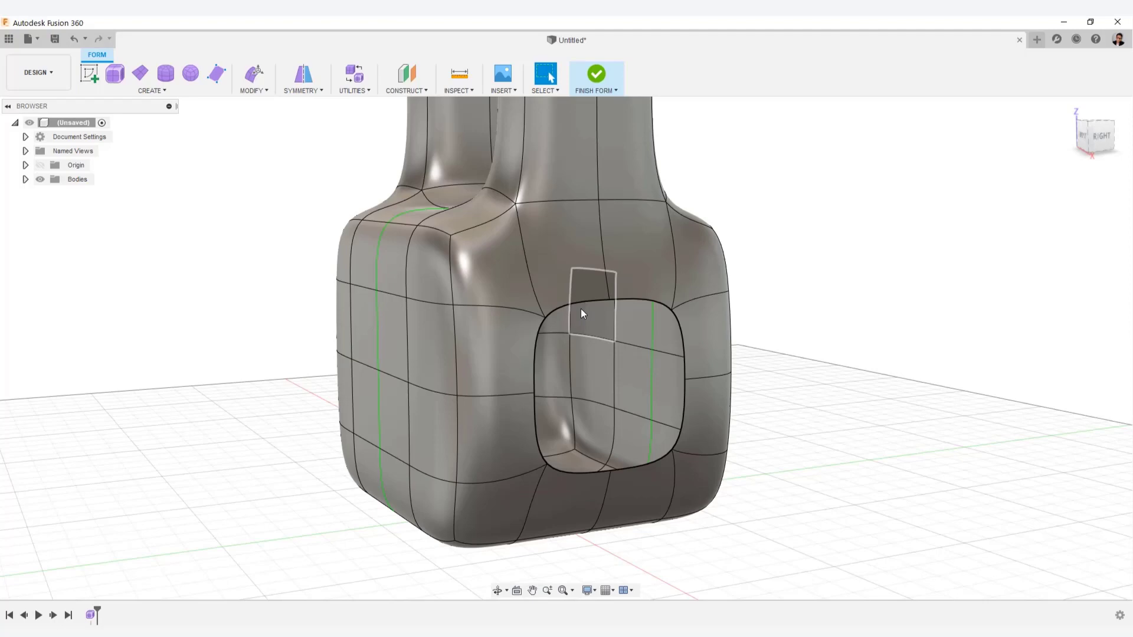
{"action": "middle_click_drag", "start_coordinate": [671, 412], "coordinate": [619, 282], "text": "shift"}
Extrude the opening's edge loop outward about 50 mm into mirrored side tubes and confirm.
{"action": "double_click", "coordinate": [433, 296]}
{"action": "right_click", "coordinate": [580, 272]}
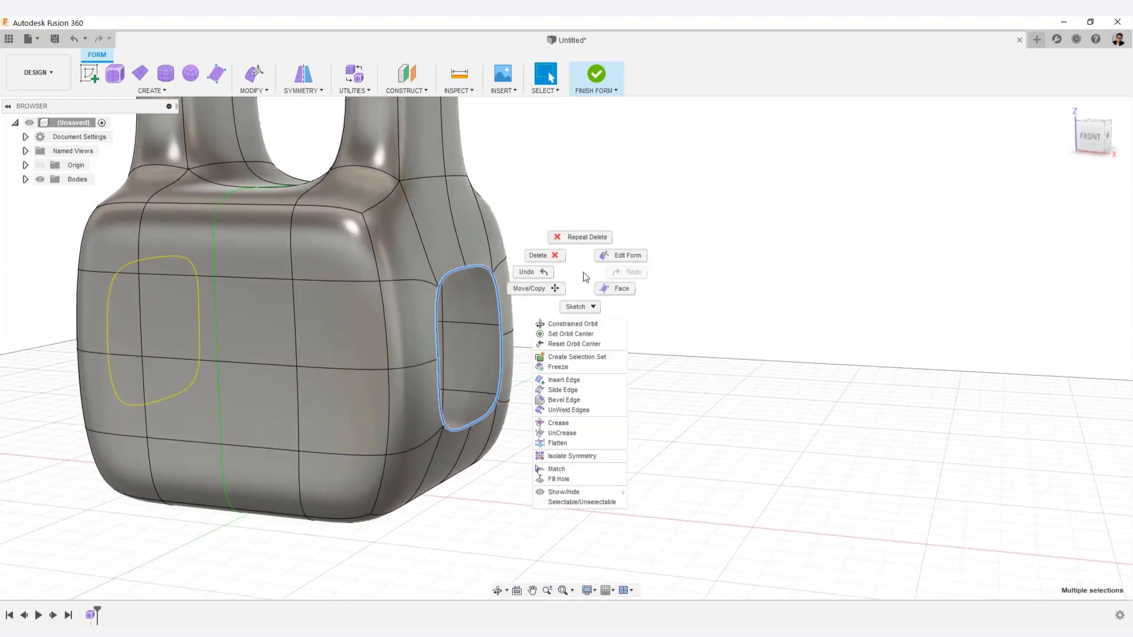
{"action": "left_click", "coordinate": [621, 257]}
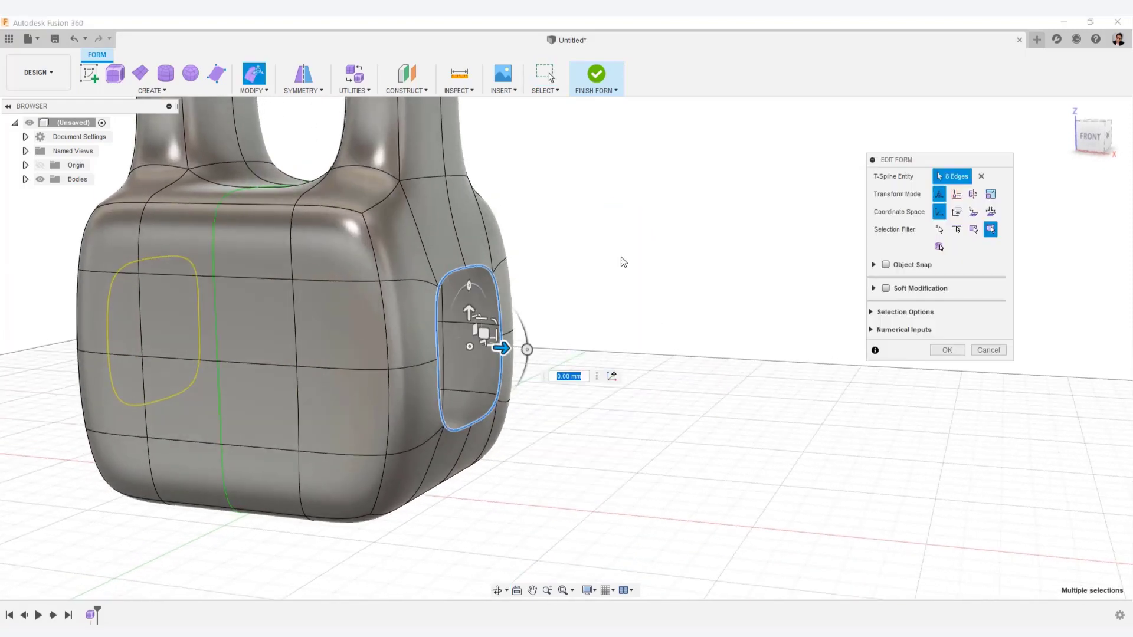
{"action": "middle_click_drag", "start_coordinate": [623, 281], "coordinate": [626, 285], "text": "shift"}
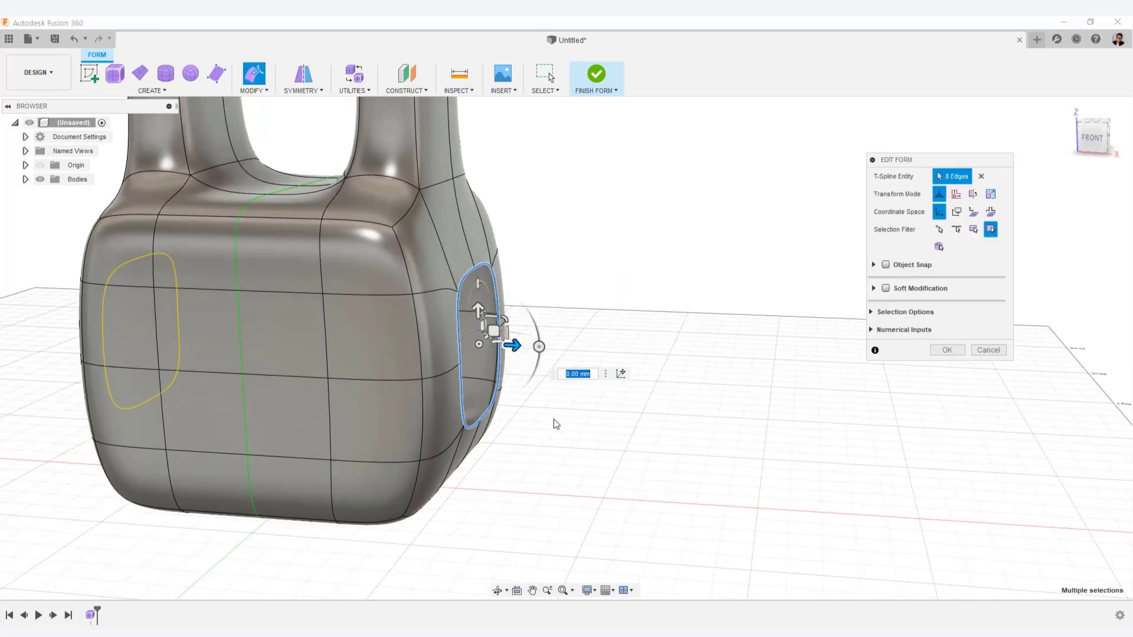
{"action": "left_click_drag", "start_coordinate": [516, 348], "coordinate": [517, 346]}
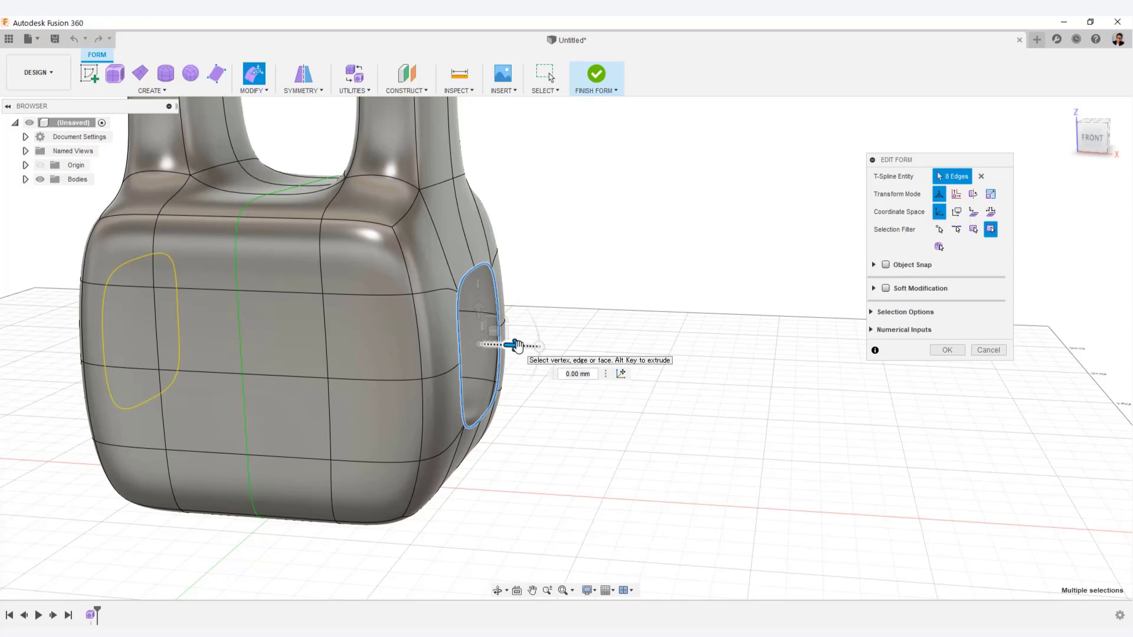
{"action": "left_click_drag", "start_coordinate": [518, 347], "coordinate": [580, 360], "text": "alt"}
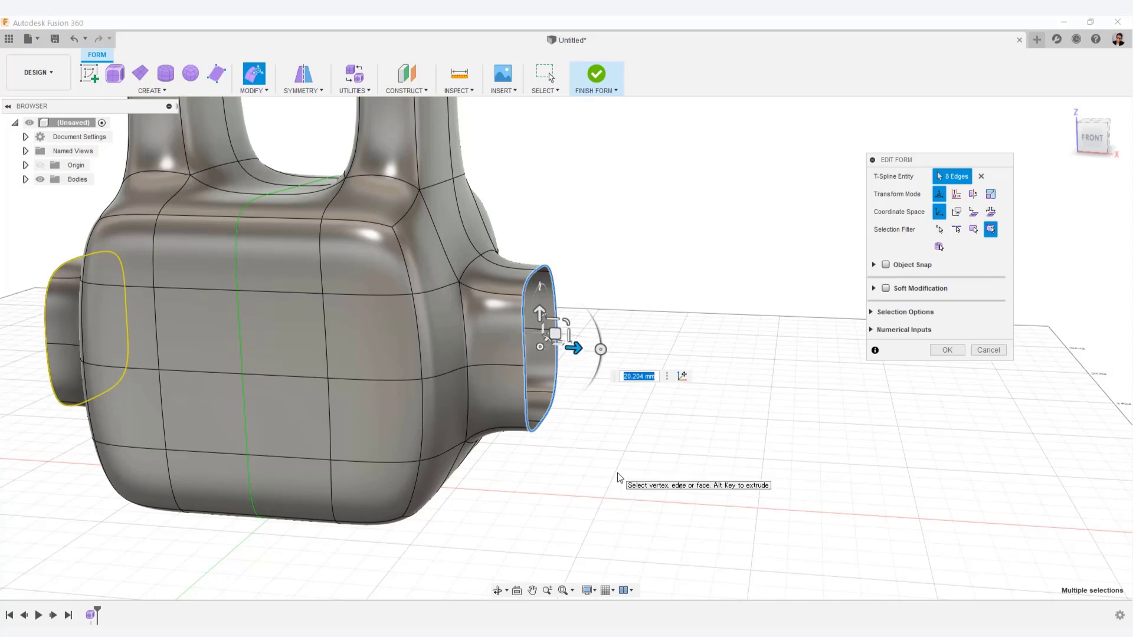
{"action": "left_click_drag", "start_coordinate": [577, 345], "coordinate": [667, 353], "text": "alt"}
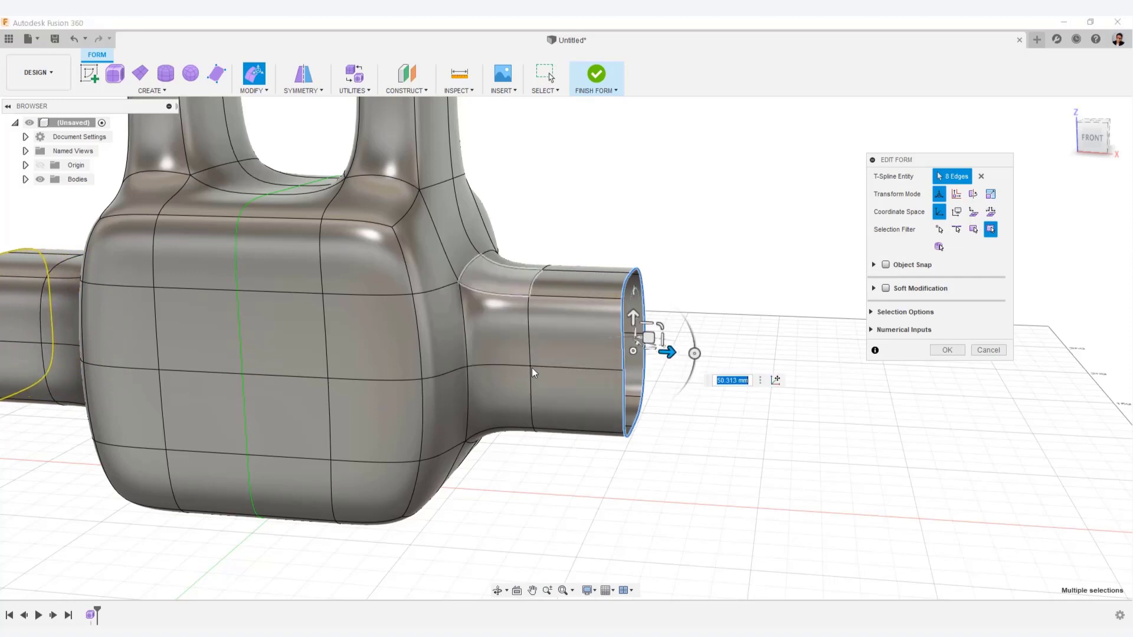
{"action": "left_click", "coordinate": [947, 350]}
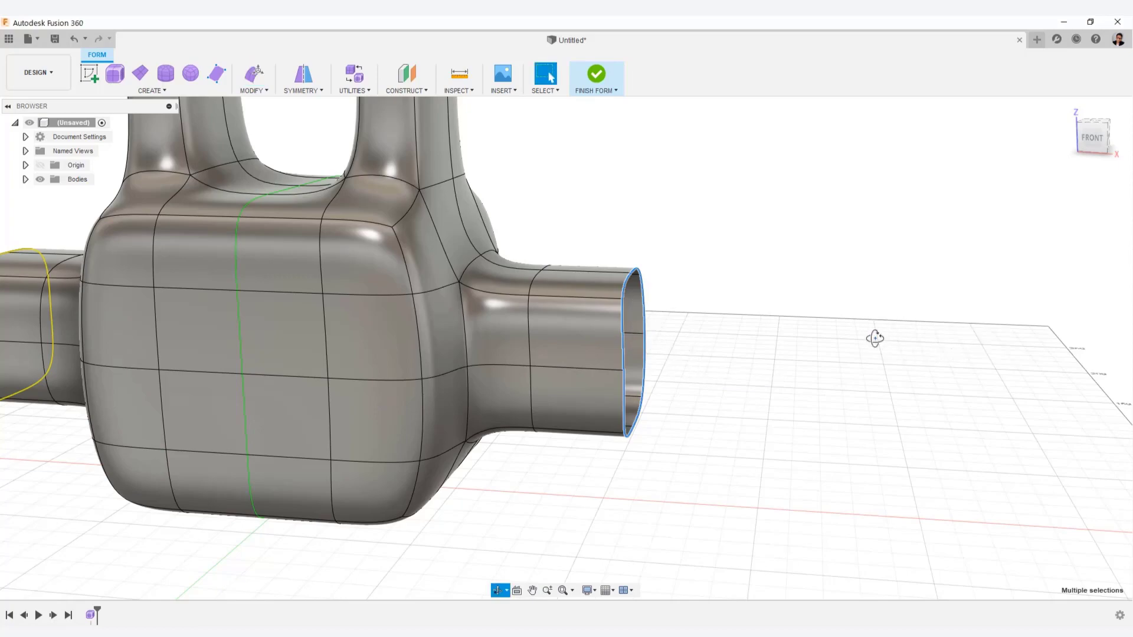
{"action": "middle_click_drag", "start_coordinate": [872, 337], "coordinate": [703, 327], "text": "shift"}
In the Front view, box-select the top edges of both upright tubes.
{"action": "scroll", "coordinate": [723, 324], "scroll_direction": "up", "scroll_amount": 3}
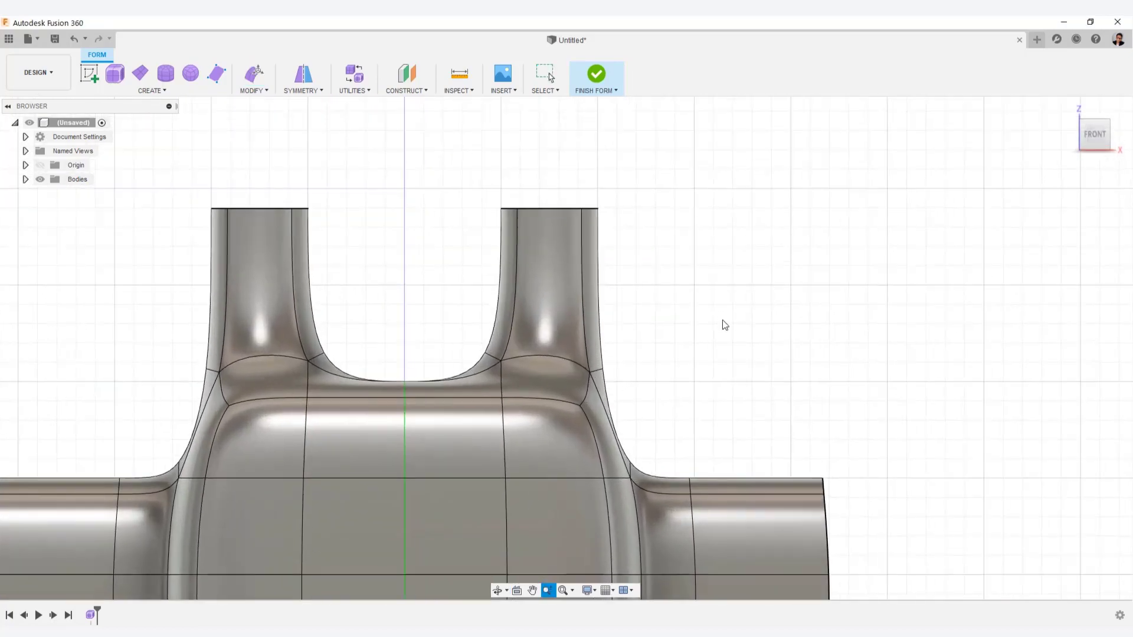
{"action": "left_click_drag", "start_coordinate": [446, 153], "coordinate": [660, 251]}
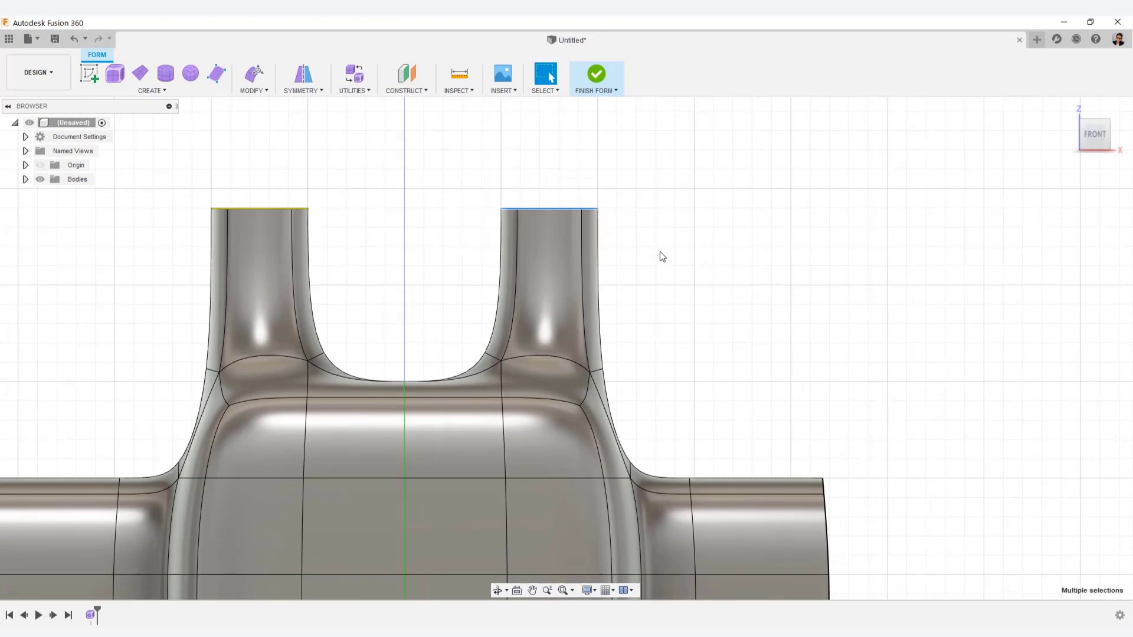
{"action": "key", "text": "F5"}
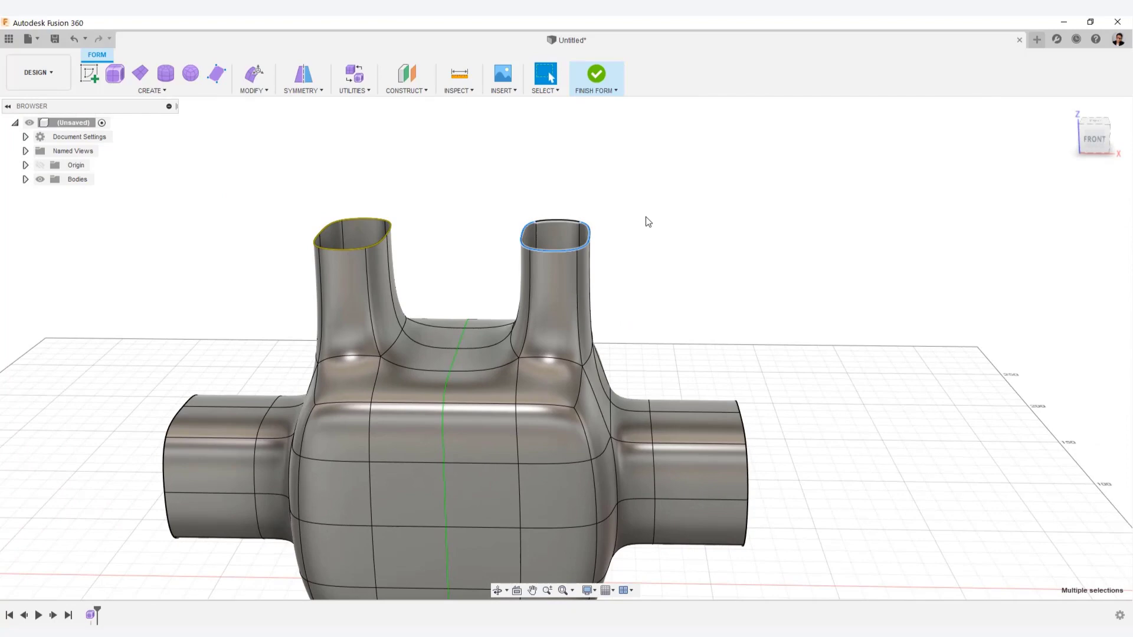
{"action": "left_click", "coordinate": [1104, 146]}
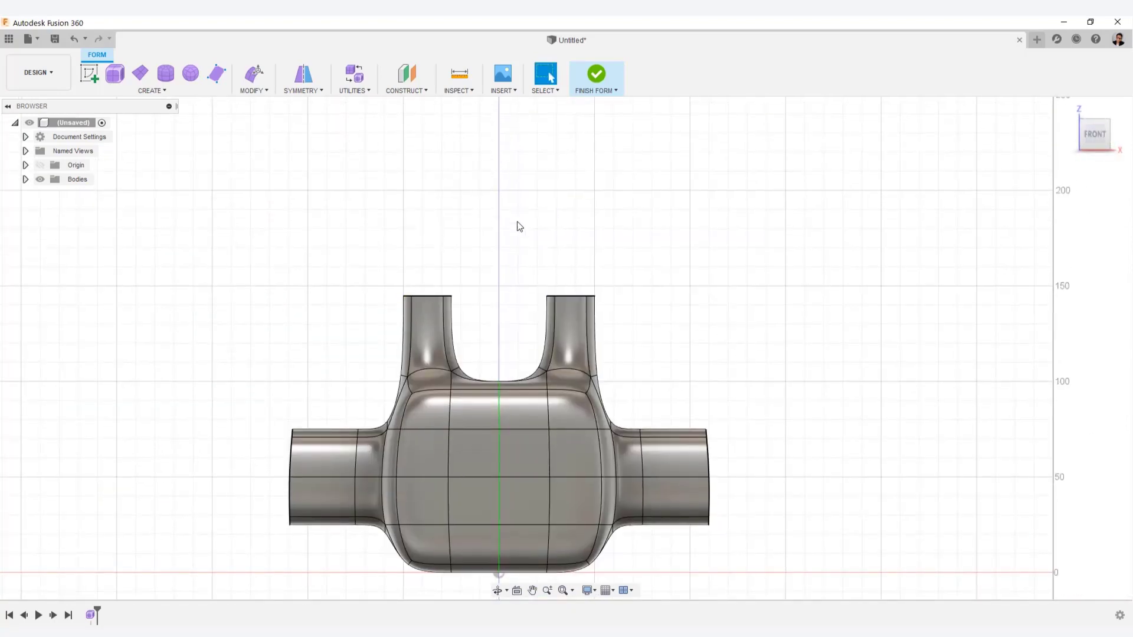
{"action": "left_click_drag", "start_coordinate": [514, 230], "coordinate": [676, 328]}
Raise the tube top edges about 28 mm, confirm, and switch to the Back view.
{"action": "right_click", "coordinate": [639, 224]}
{"action": "left_click", "coordinate": [679, 209]}
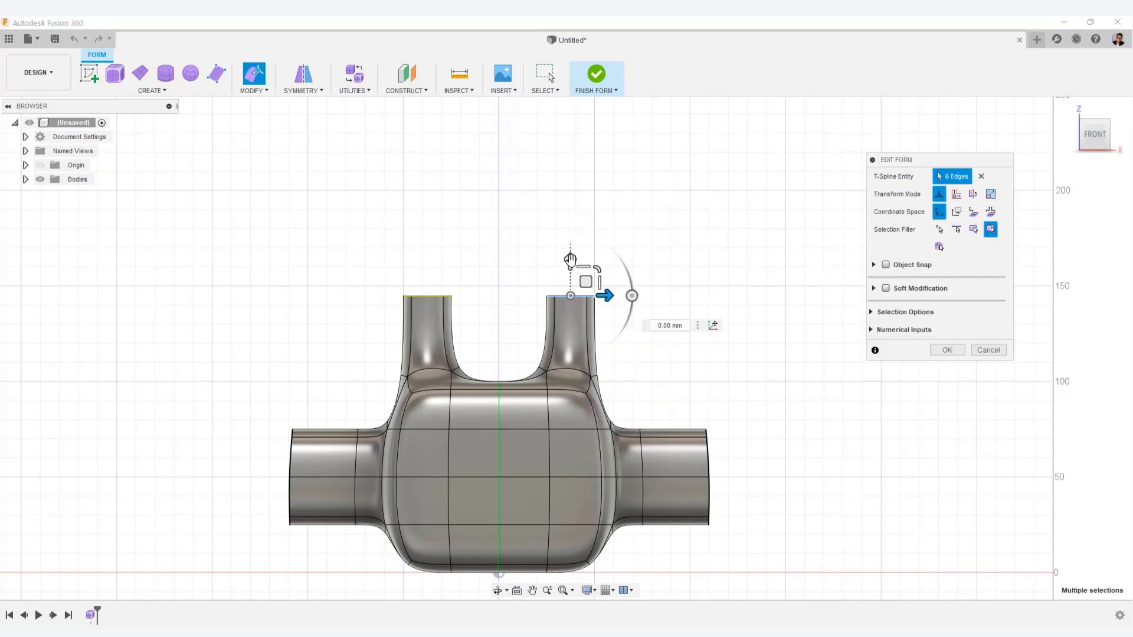
{"action": "left_click_drag", "start_coordinate": [570, 260], "coordinate": [595, 201]}
{"action": "middle_click_drag", "start_coordinate": [754, 184], "coordinate": [721, 193], "text": "shift"}
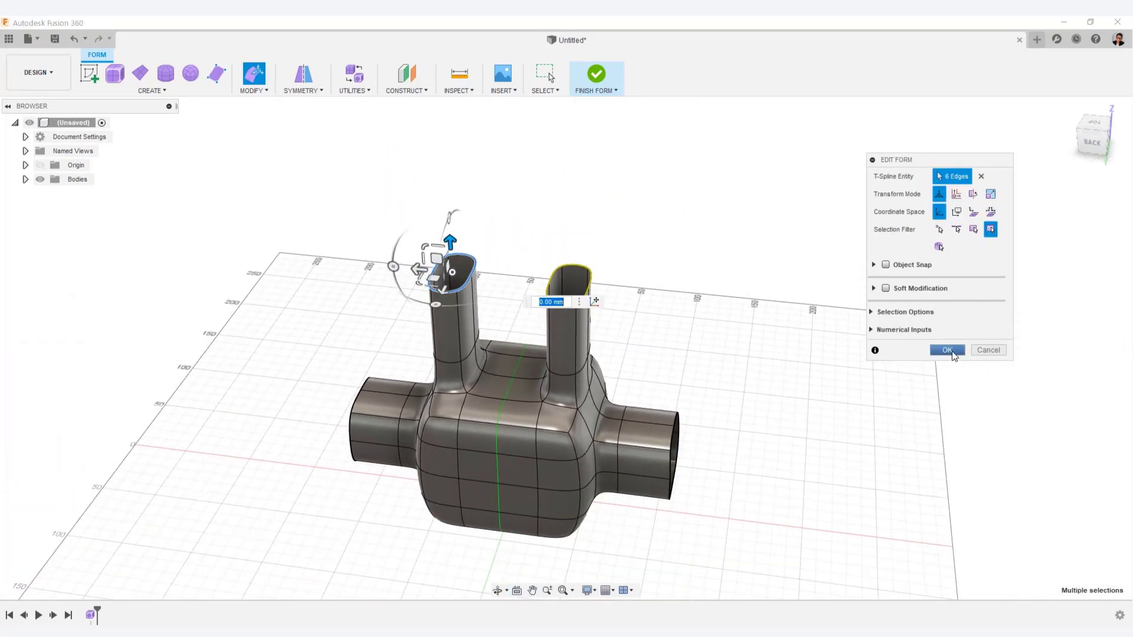
{"action": "left_click", "coordinate": [947, 350]}
{"action": "left_click", "coordinate": [1085, 142]}
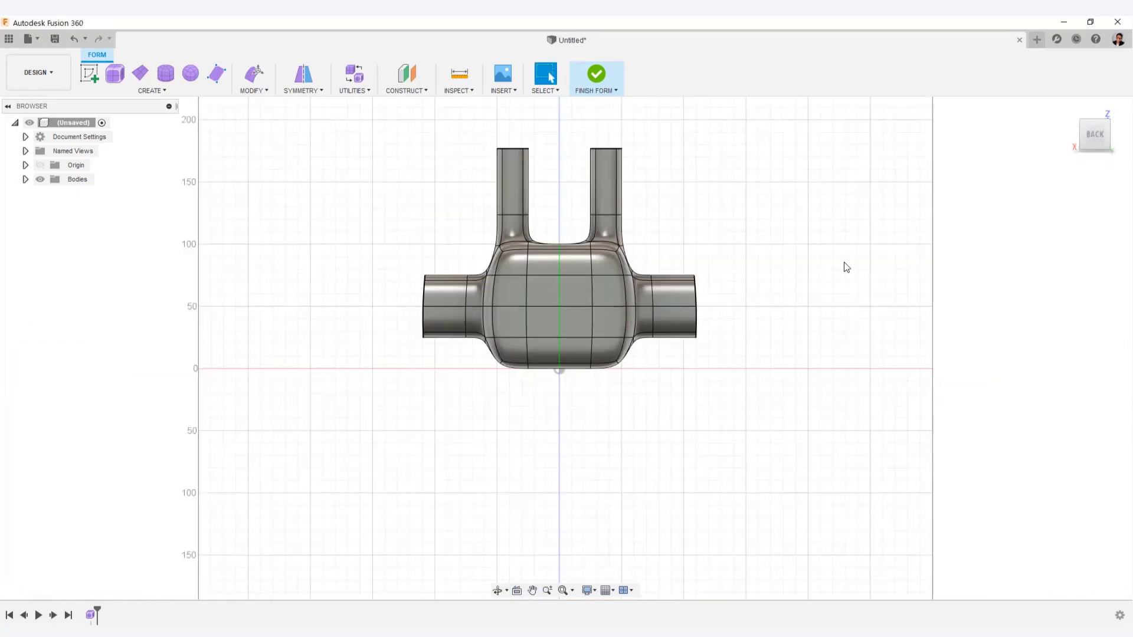
{"action": "scroll", "coordinate": [832, 307], "scroll_direction": "up", "scroll_amount": 4}
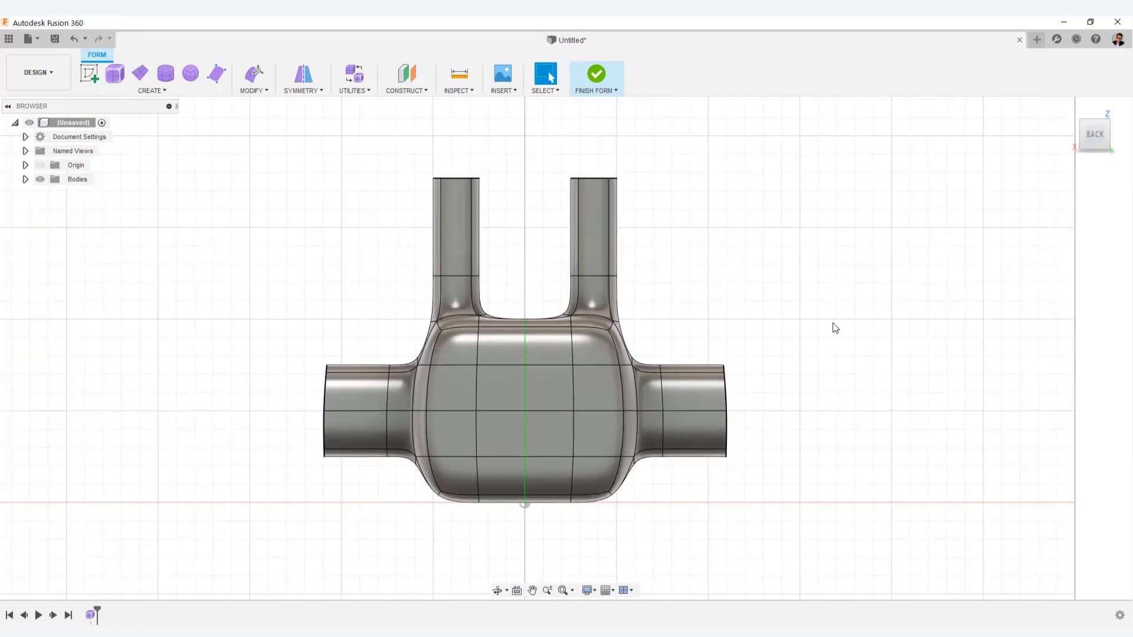
Apply Mirror - Internal symmetry across the two neck faces either side of centre.
{"action": "middle_click_drag", "start_coordinate": [838, 321], "coordinate": [744, 302], "text": "shift"}
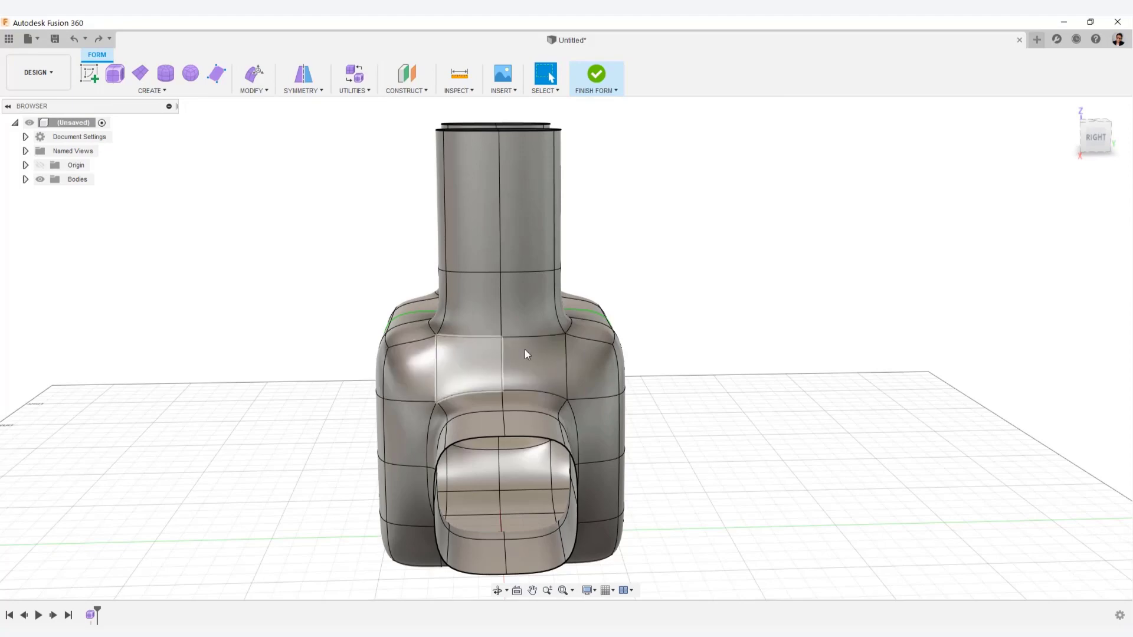
{"action": "middle_click_drag", "start_coordinate": [801, 350], "coordinate": [746, 336], "text": "shift"}
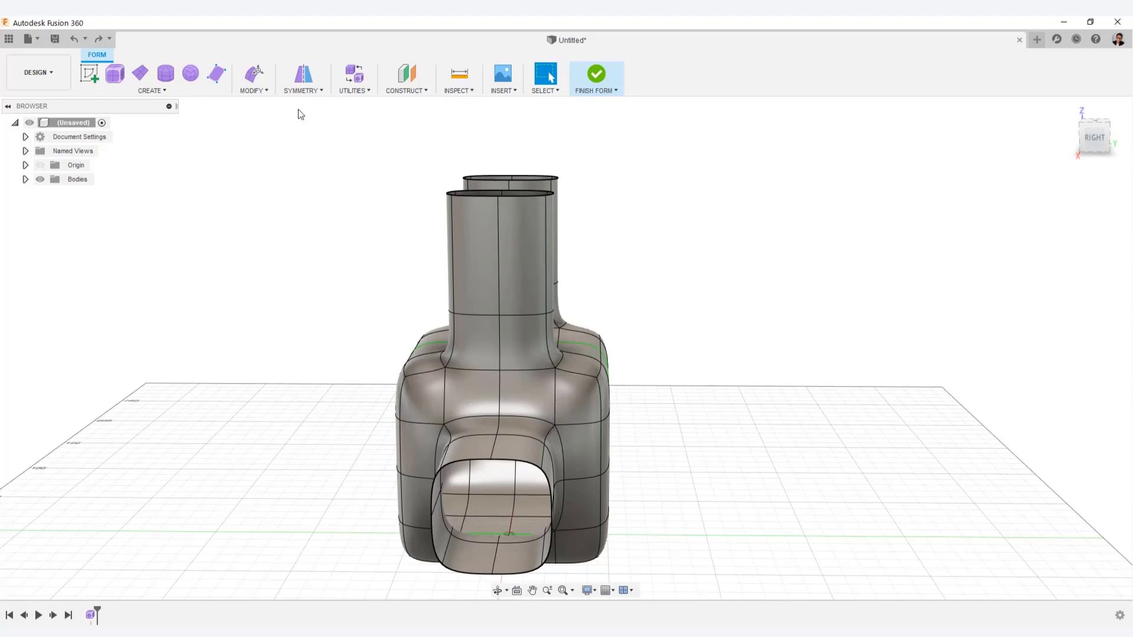
{"action": "left_click", "coordinate": [312, 91]}
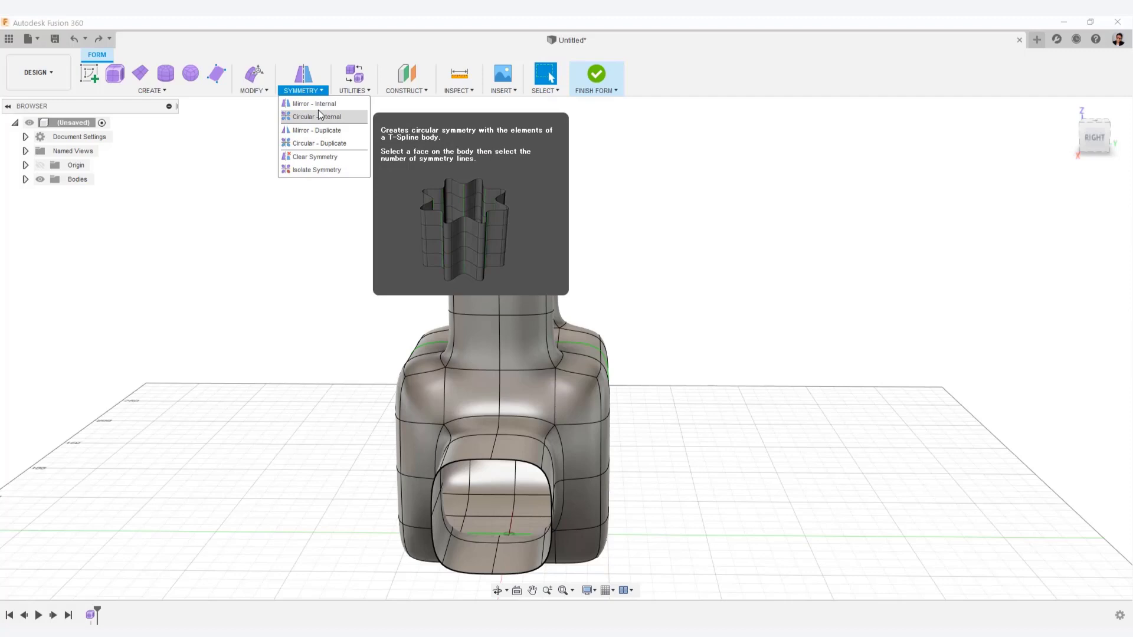
{"action": "left_click", "coordinate": [318, 104]}
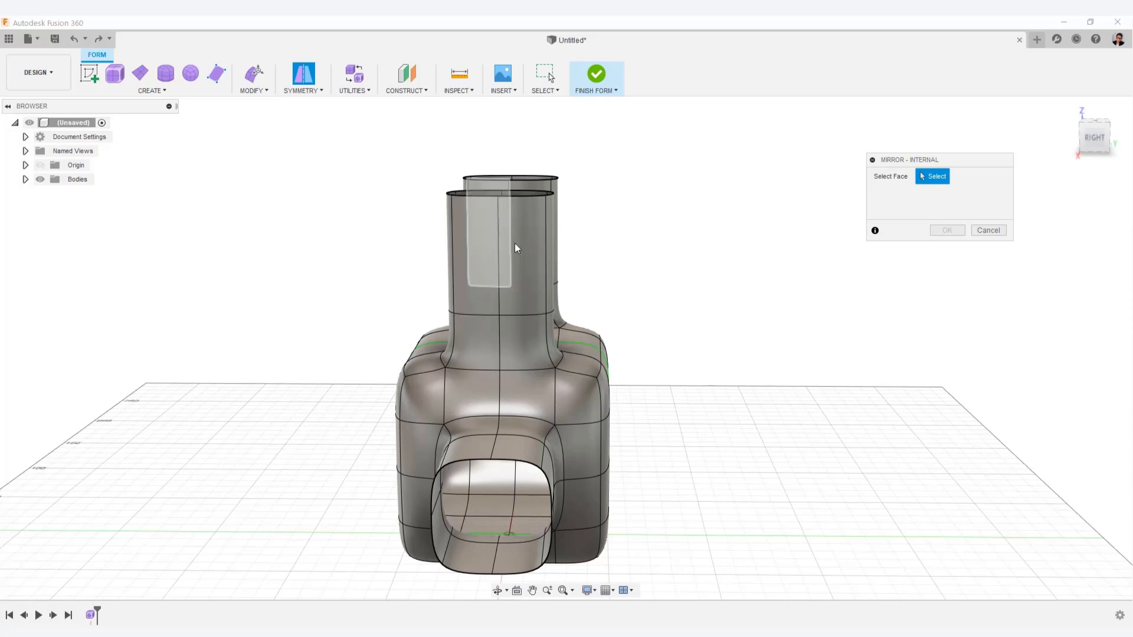
{"action": "left_click", "coordinate": [523, 259]}
{"action": "left_click", "coordinate": [490, 255]}
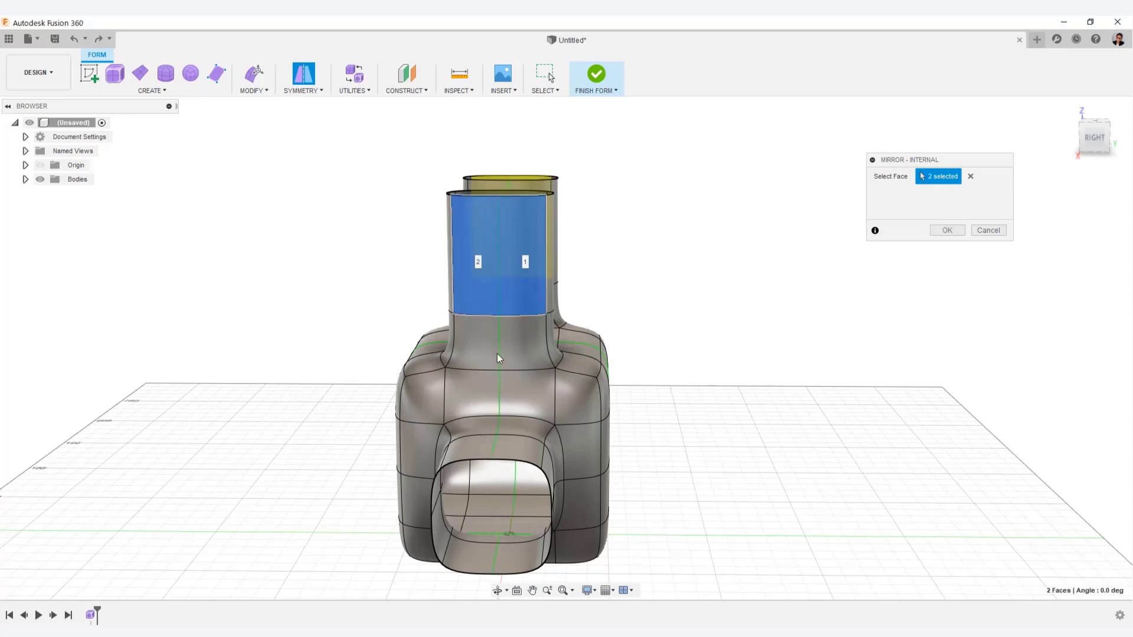
{"action": "left_click", "coordinate": [948, 230]}
Select a two-by-two block of faces on the side of the body.
{"action": "middle_click_drag", "start_coordinate": [877, 281], "coordinate": [614, 497], "text": "shift"}
{"action": "left_click", "coordinate": [443, 458]}
{"action": "left_click", "coordinate": [455, 466], "text": "shift"}
{"action": "left_click", "coordinate": [466, 493], "text": "shift"}
{"action": "middle_click_drag", "start_coordinate": [664, 445], "coordinate": [785, 474], "text": "shift"}
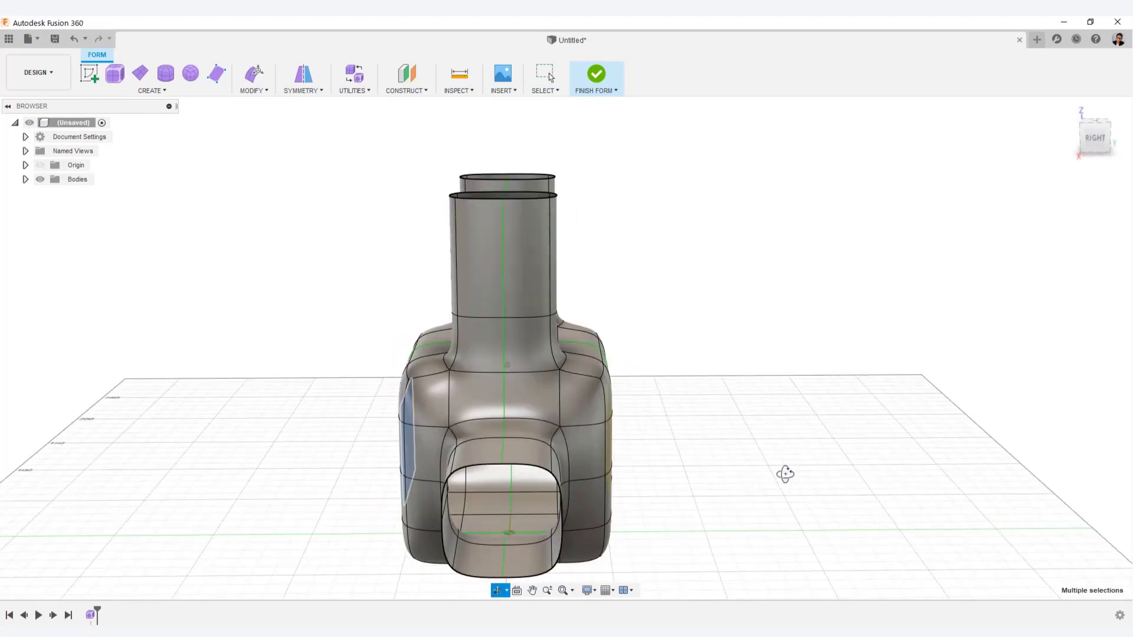
{"action": "scroll", "coordinate": [854, 363], "scroll_direction": "up", "scroll_amount": 3}
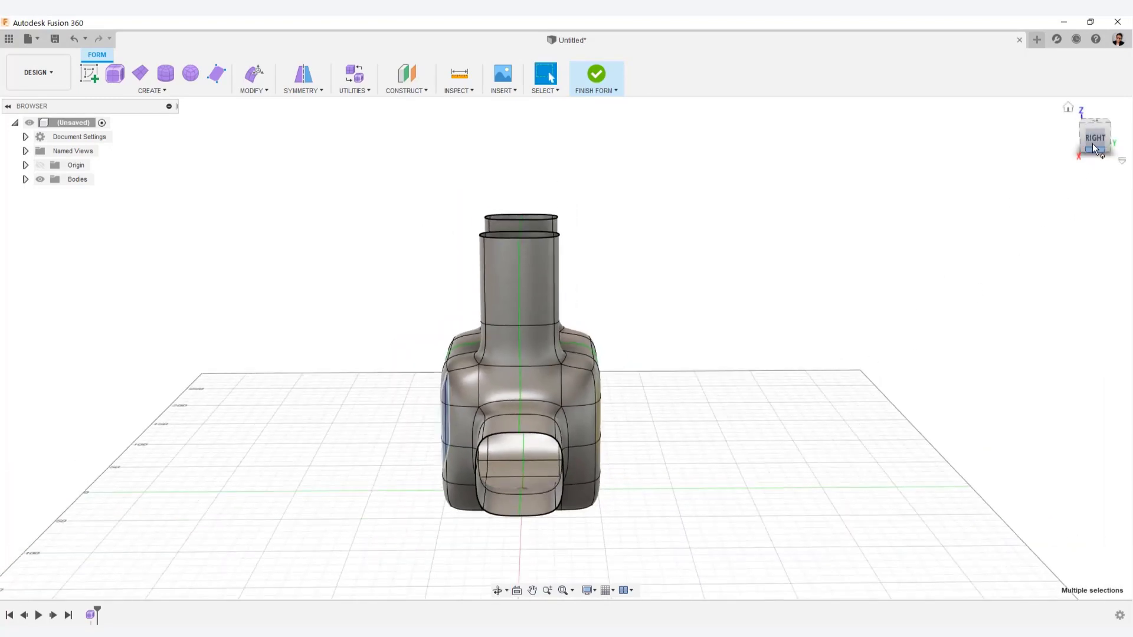
Pull the selected side faces out about 53 mm into rectangular tubes.
{"action": "right_click", "coordinate": [351, 257]}
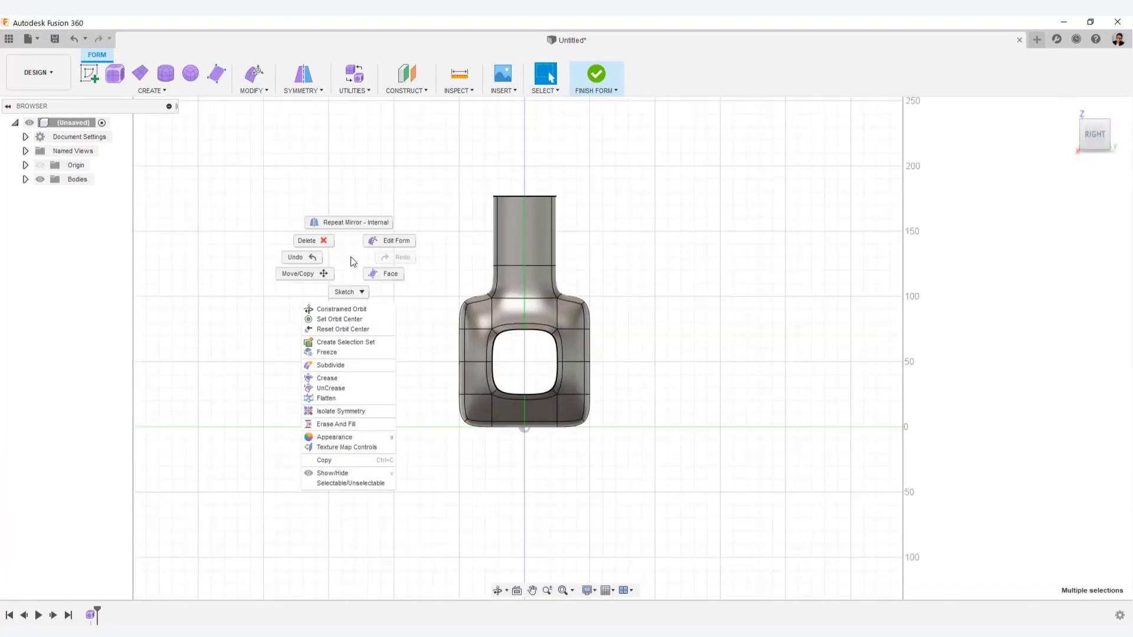
{"action": "left_click", "coordinate": [383, 240]}
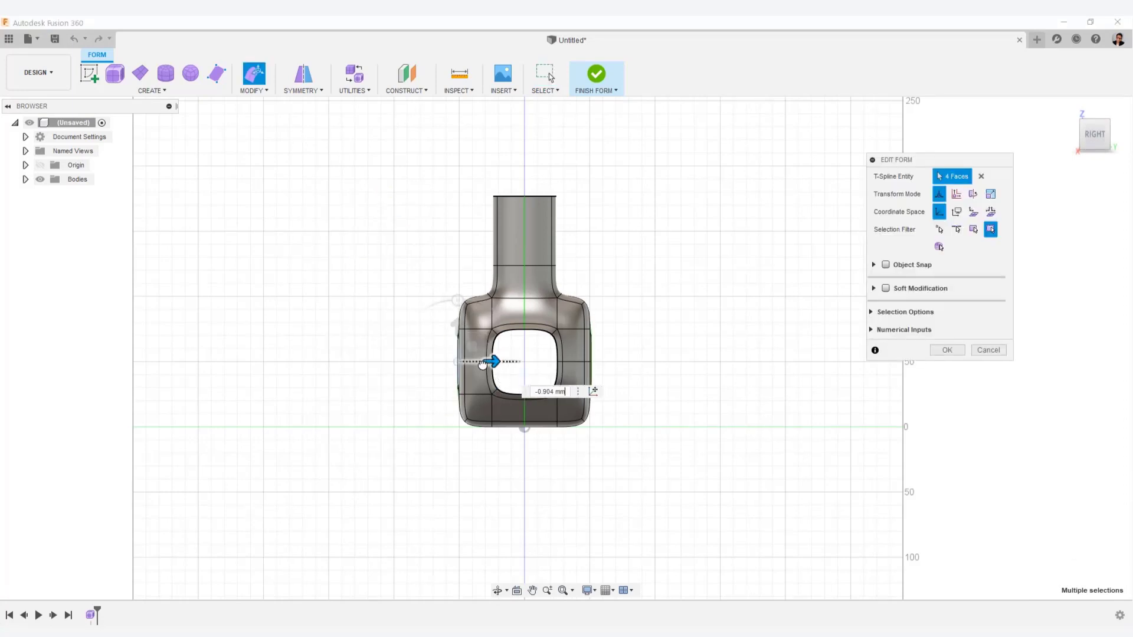
{"action": "left_click_drag", "start_coordinate": [483, 365], "coordinate": [427, 375]}
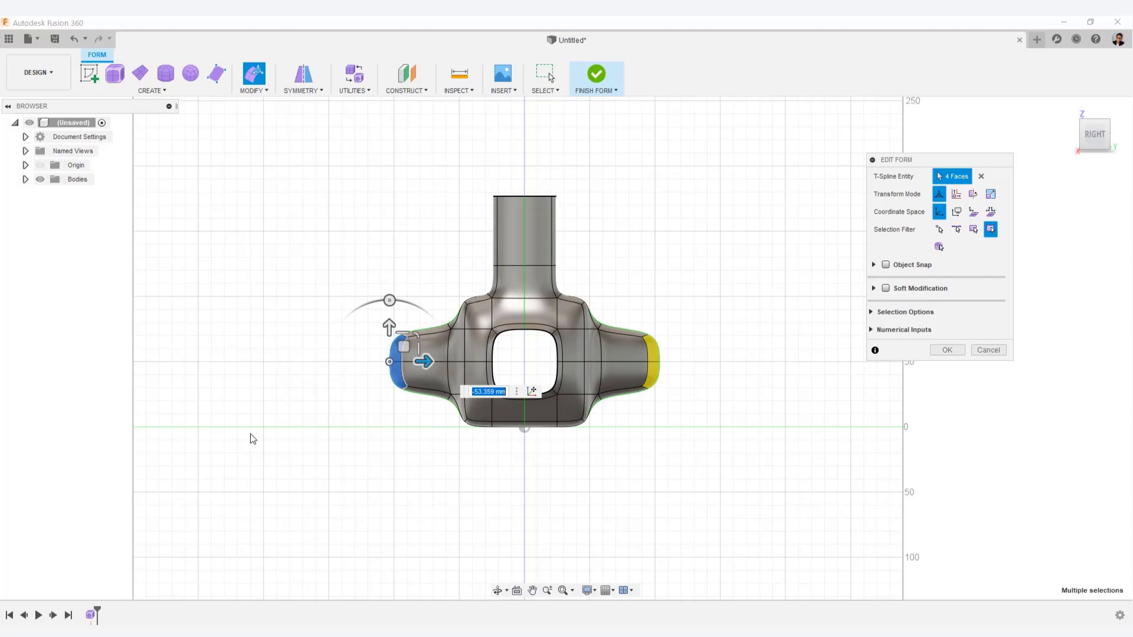
{"action": "middle_click_drag", "start_coordinate": [252, 439], "coordinate": [572, 437], "text": "shift"}
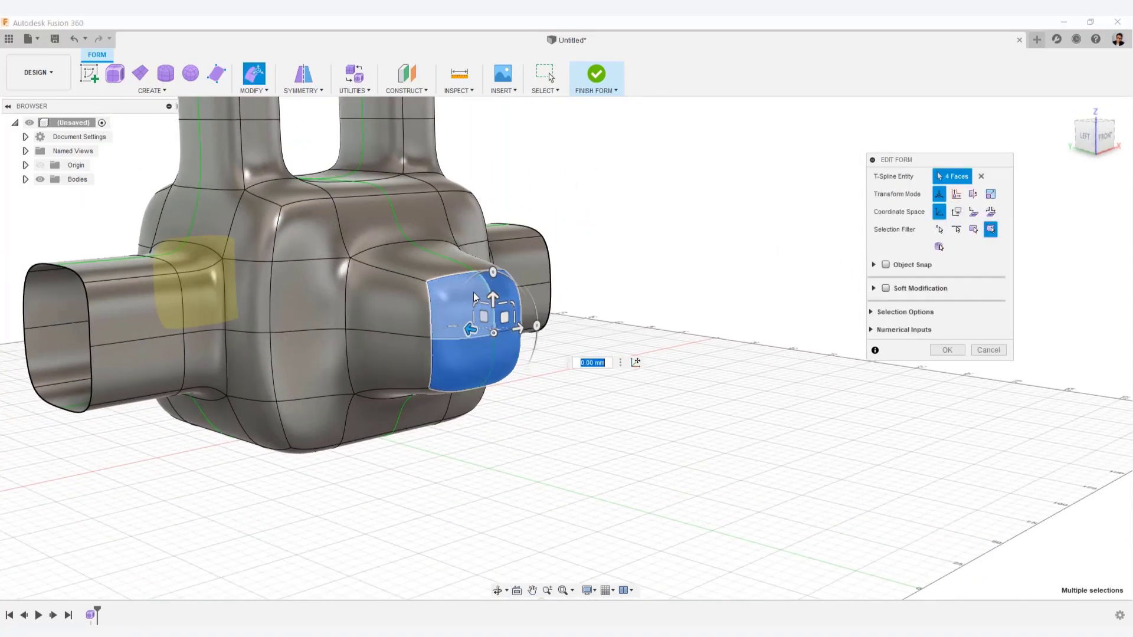
Delete the tube end faces to open the tubes.
{"action": "right_click", "coordinate": [554, 439]}
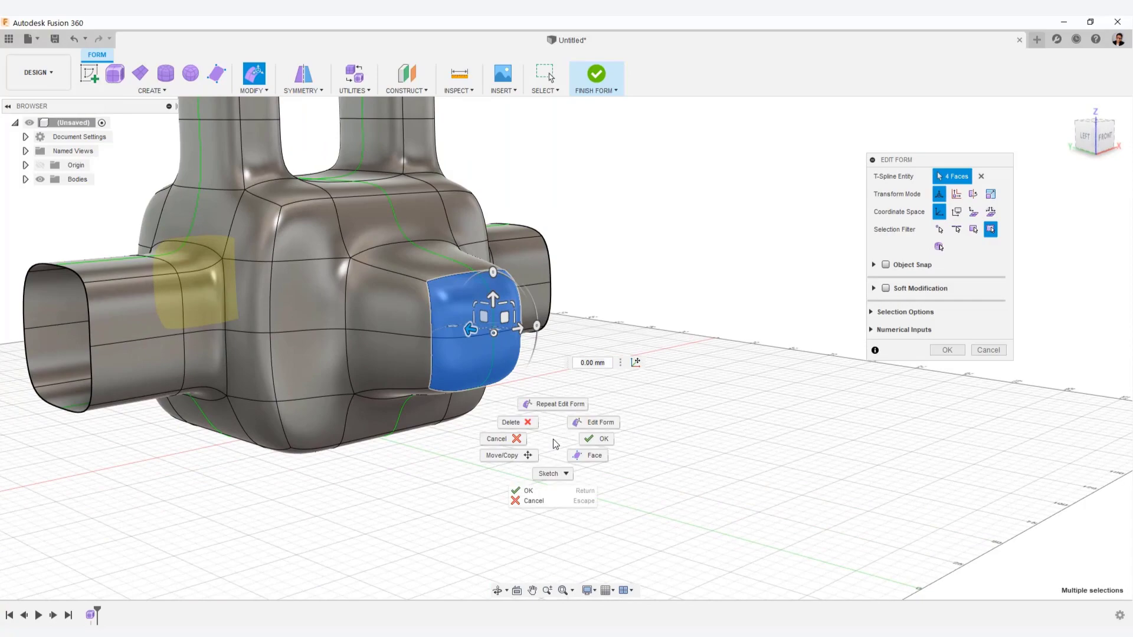
{"action": "left_click", "coordinate": [506, 412]}
{"action": "middle_click_drag", "start_coordinate": [621, 462], "coordinate": [727, 443], "text": "shift"}
From the left view, nudge the tube end edges slightly inward and confirm the form edits.
{"action": "left_click", "coordinate": [1101, 145]}
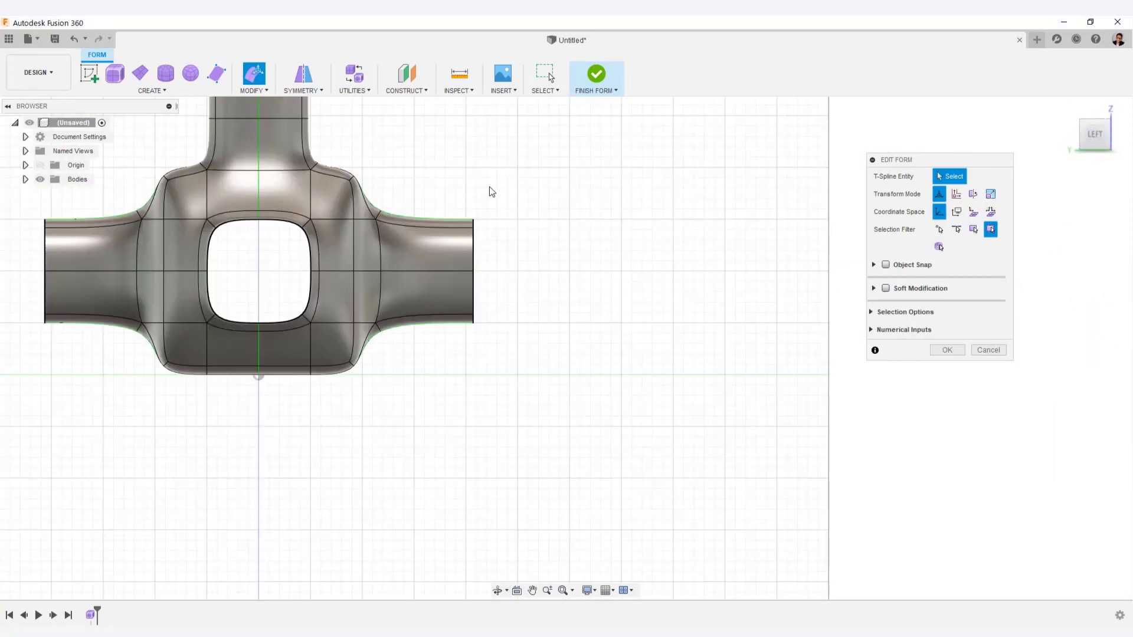
{"action": "left_click_drag", "start_coordinate": [421, 167], "coordinate": [562, 388]}
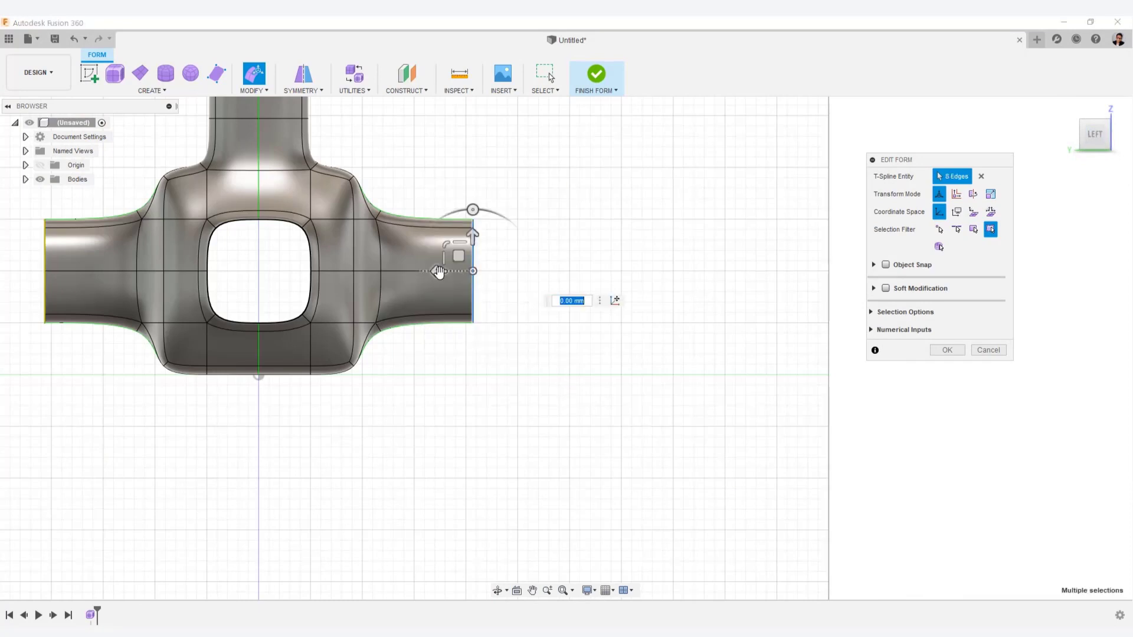
{"action": "left_click_drag", "start_coordinate": [431, 272], "coordinate": [478, 271]}
{"action": "middle_click_drag", "start_coordinate": [683, 230], "coordinate": [582, 256], "text": "shift"}
{"action": "left_click", "coordinate": [947, 350]}
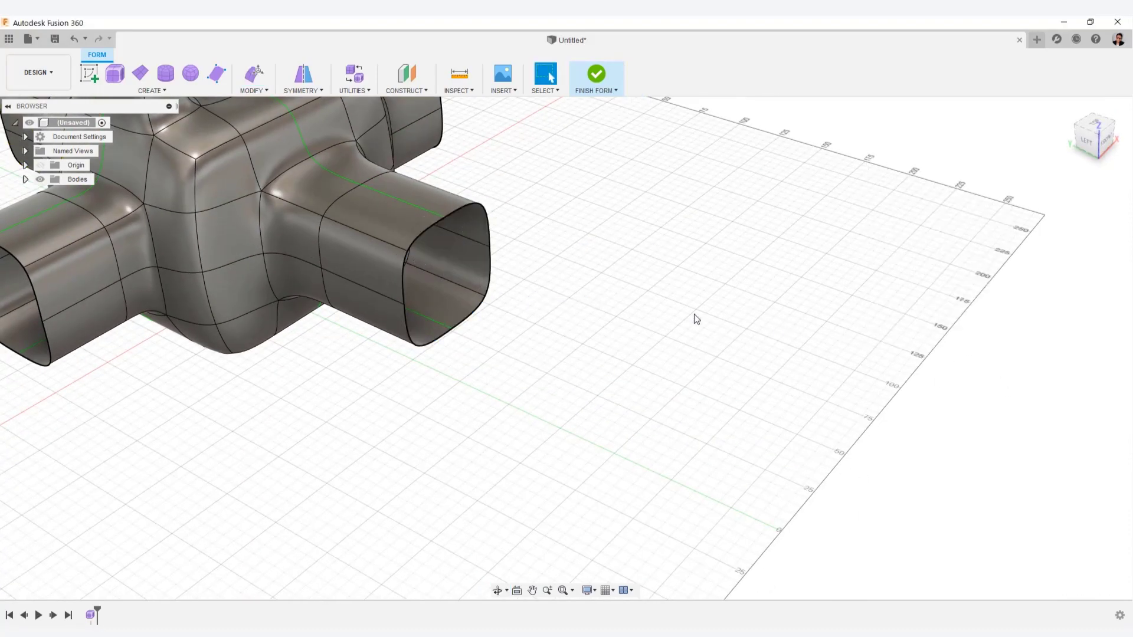
{"action": "middle_click_drag", "start_coordinate": [693, 316], "coordinate": [918, 456]}
{"action": "scroll", "coordinate": [916, 450], "scroll_direction": "down", "scroll_amount": 3}
Orbit the vessel to a new viewing angle.
{"action": "middle_click_drag", "start_coordinate": [873, 413], "coordinate": [844, 404], "text": "shift"}
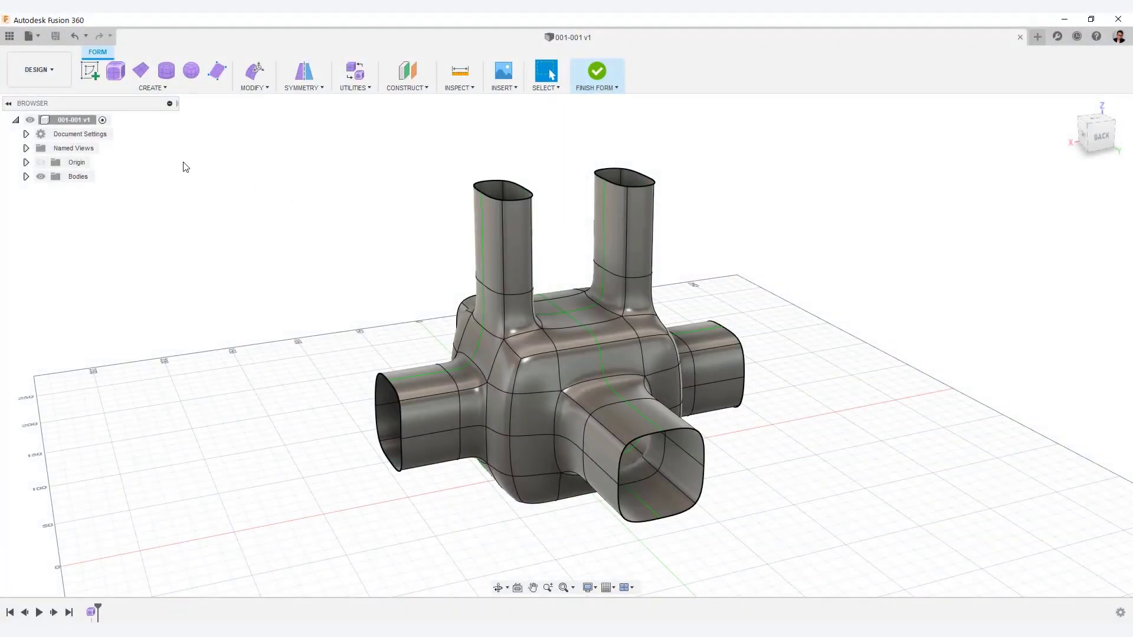
Save As the design named 001-001 in the youtube_G-method project.
{"action": "left_click", "coordinate": [39, 39]}
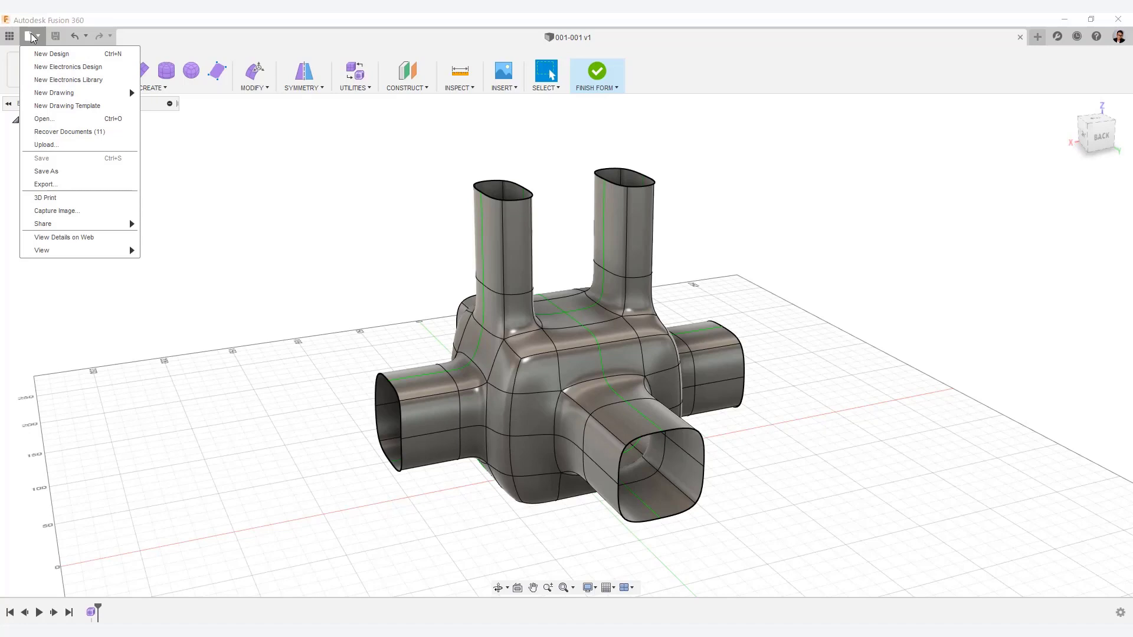
{"action": "left_click", "coordinate": [48, 171]}
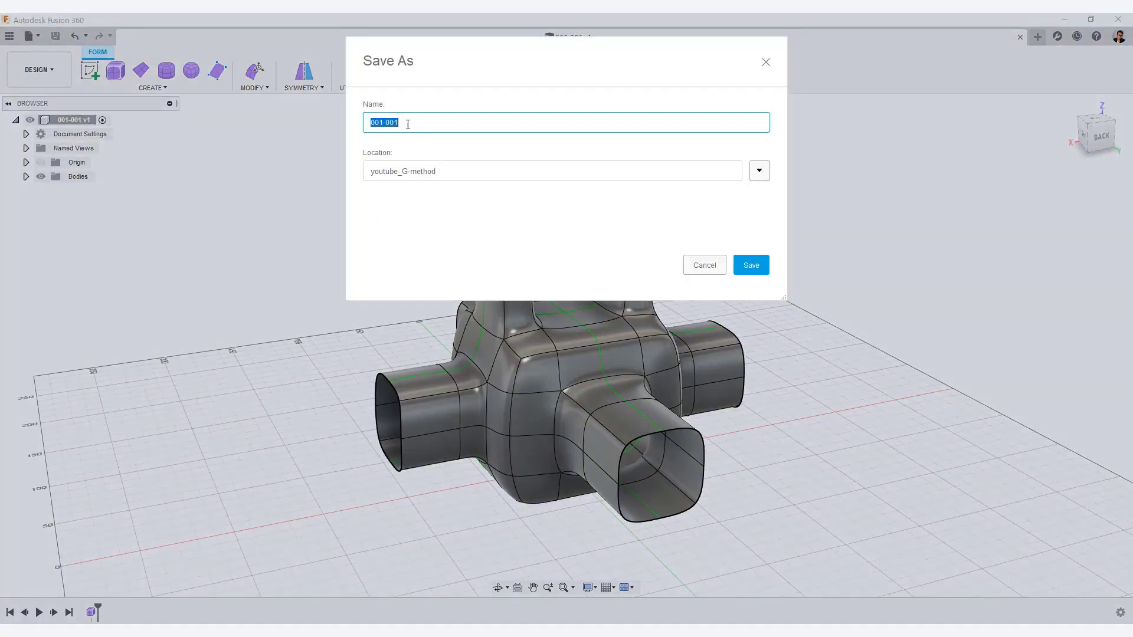
{"action": "left_click_drag", "start_coordinate": [408, 124], "coordinate": [368, 123]}
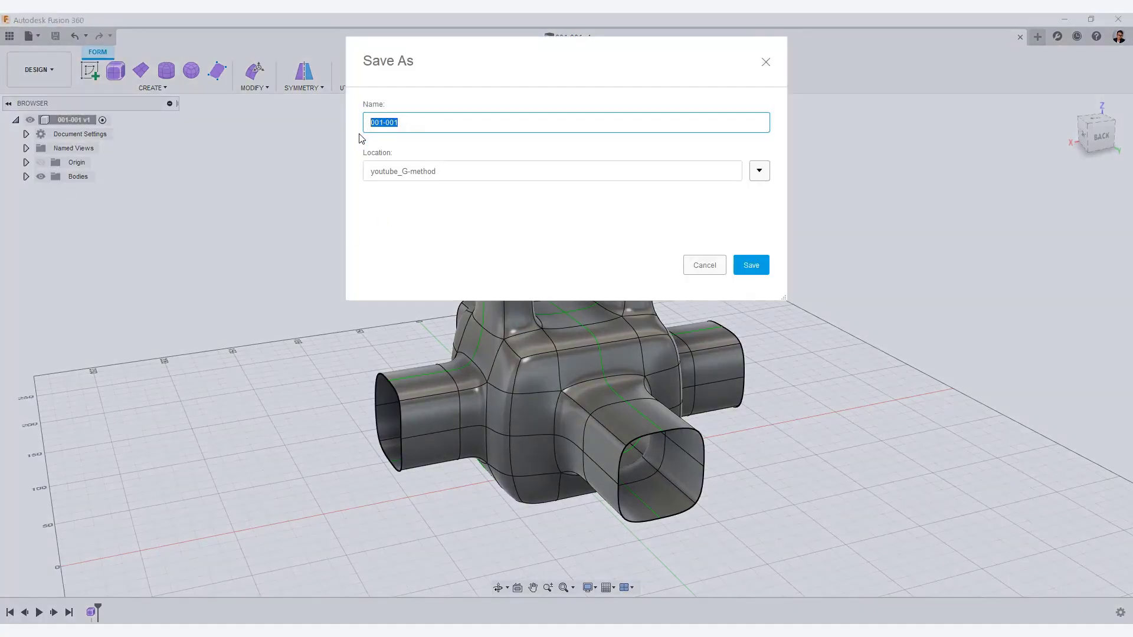
{"action": "left_click", "coordinate": [749, 269]}
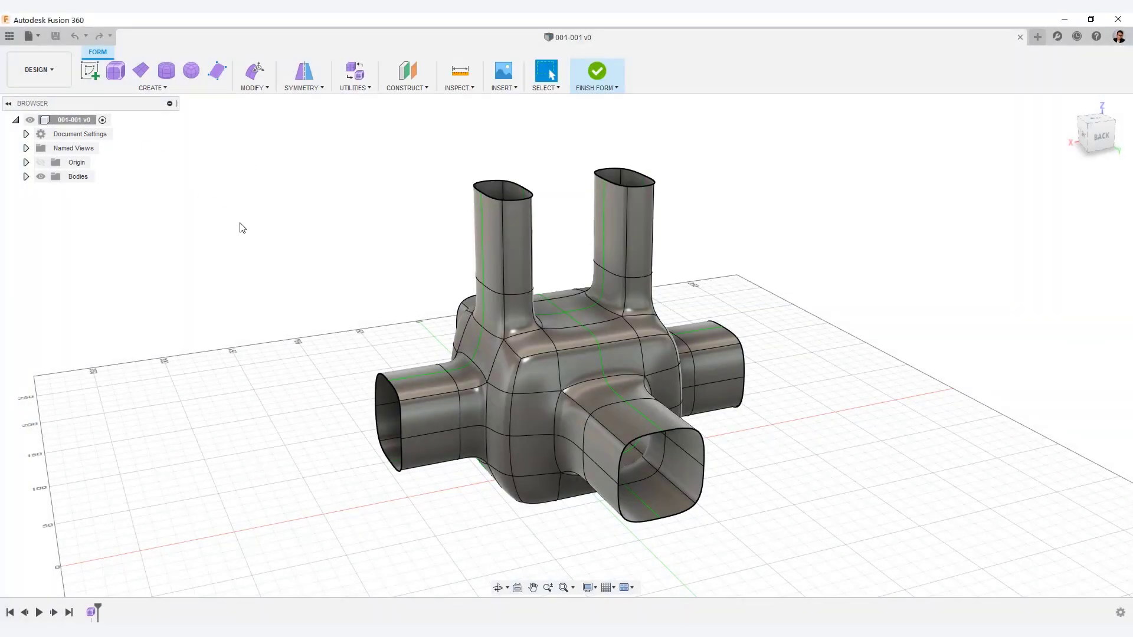
{"action": "middle_click_drag", "start_coordinate": [242, 228], "coordinate": [461, 291], "text": "shift"}
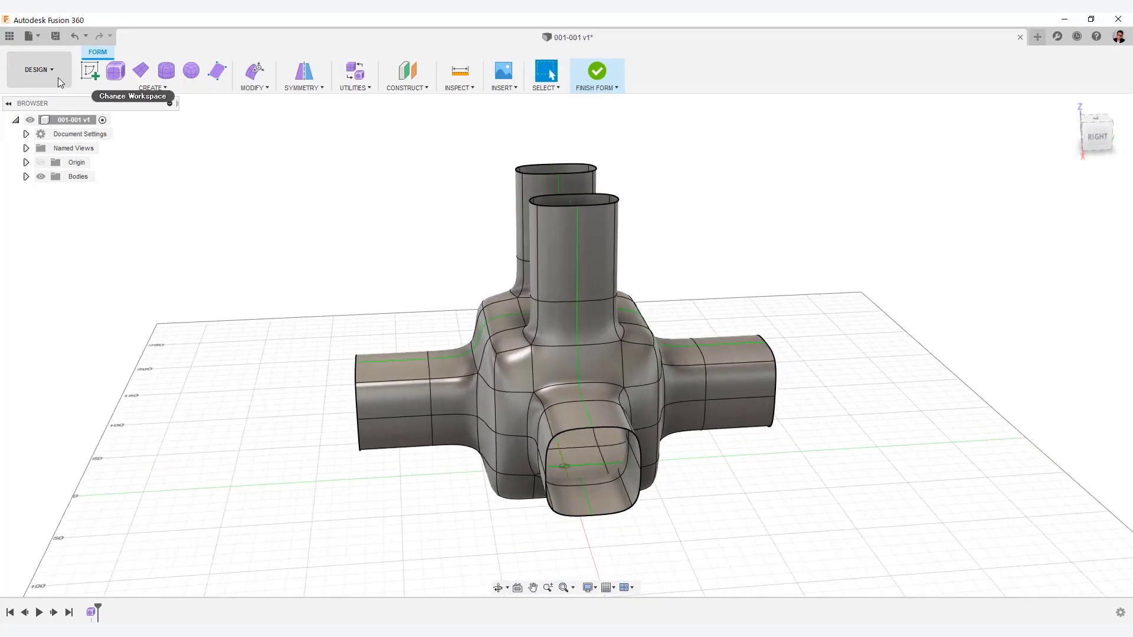
Switch to the RENDER workspace and view the vessel from an elevated front angle.
{"action": "left_click", "coordinate": [57, 76]}
{"action": "left_click", "coordinate": [46, 142]}
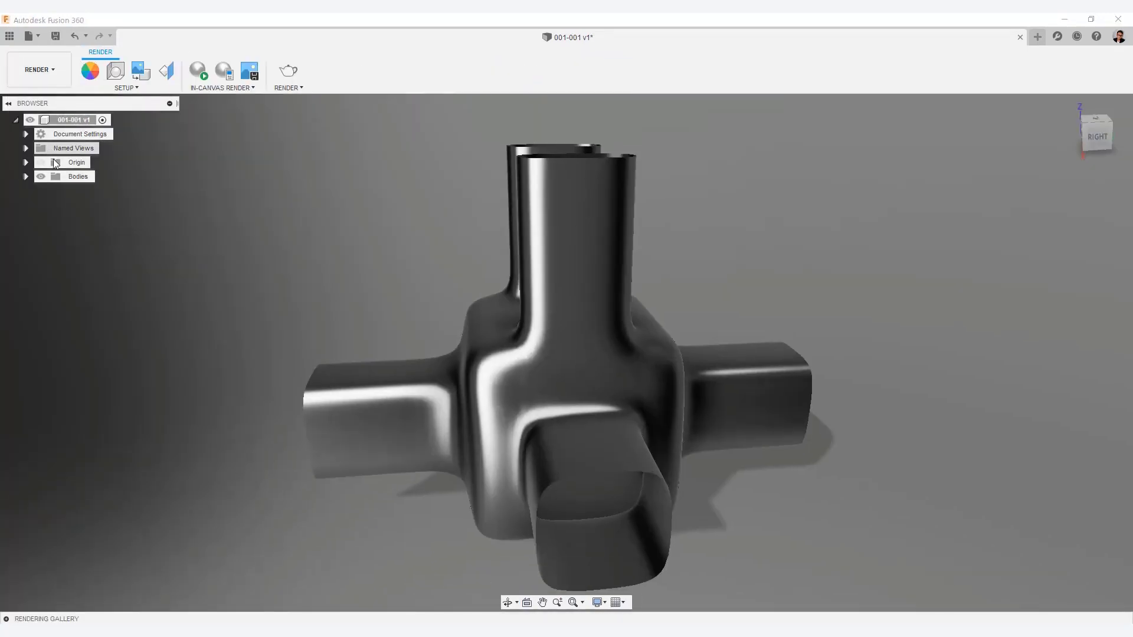
{"action": "middle_click_drag", "start_coordinate": [317, 306], "coordinate": [386, 309], "text": "shift"}
{"action": "scroll", "coordinate": [381, 292], "scroll_direction": "down", "scroll_amount": 2}
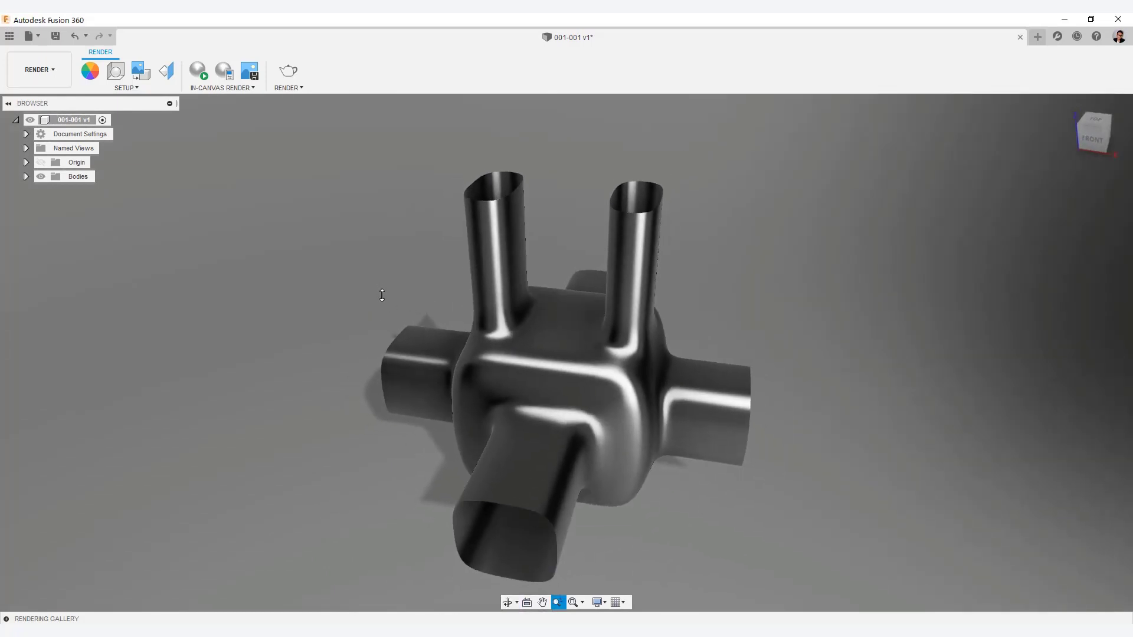
Apply the Metal > Chrome appearance from the Appearance library to the vessel body.
{"action": "left_click", "coordinate": [92, 73]}
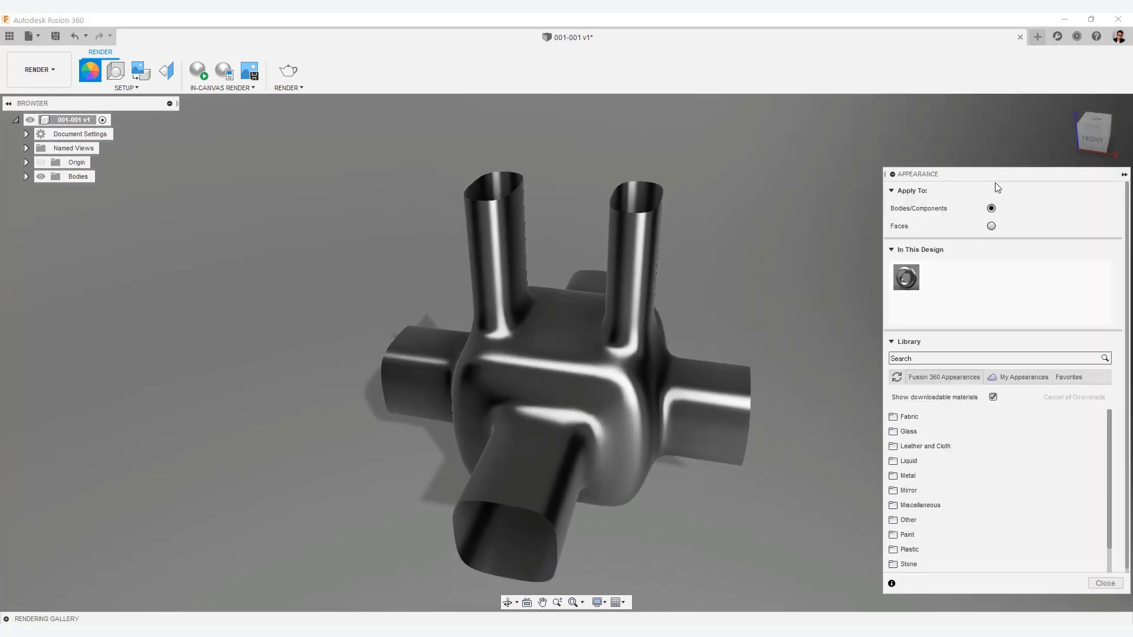
{"action": "left_click_drag", "start_coordinate": [996, 186], "coordinate": [938, 148]}
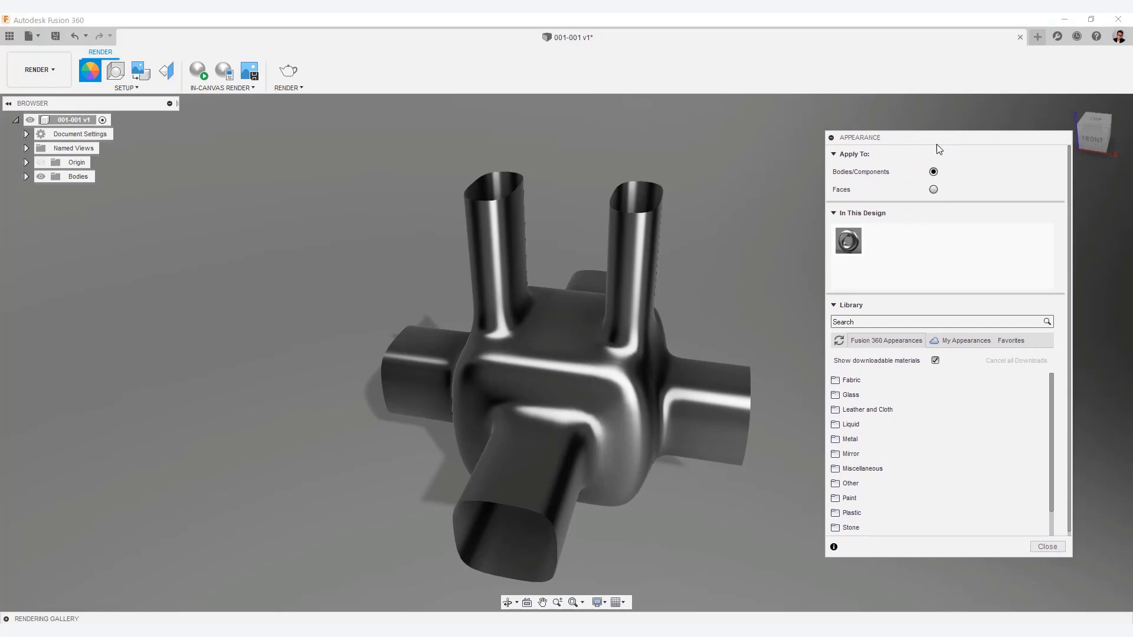
{"action": "scroll", "coordinate": [944, 413], "scroll_direction": "down", "scroll_amount": 2}
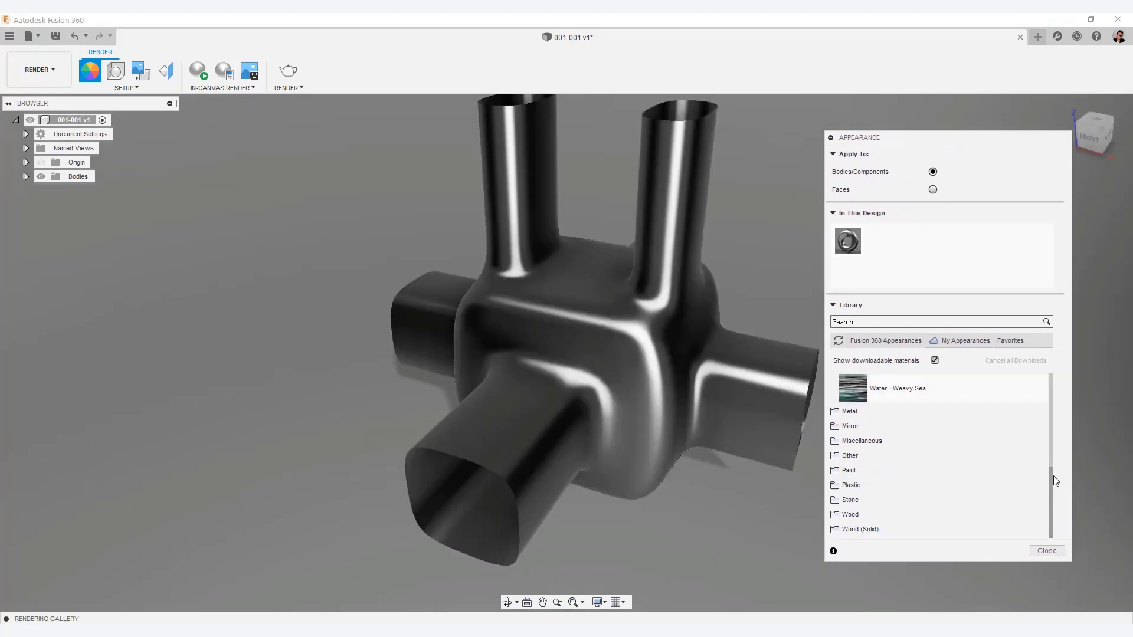
{"action": "scroll", "coordinate": [1051, 461], "scroll_direction": "up", "scroll_amount": 5}
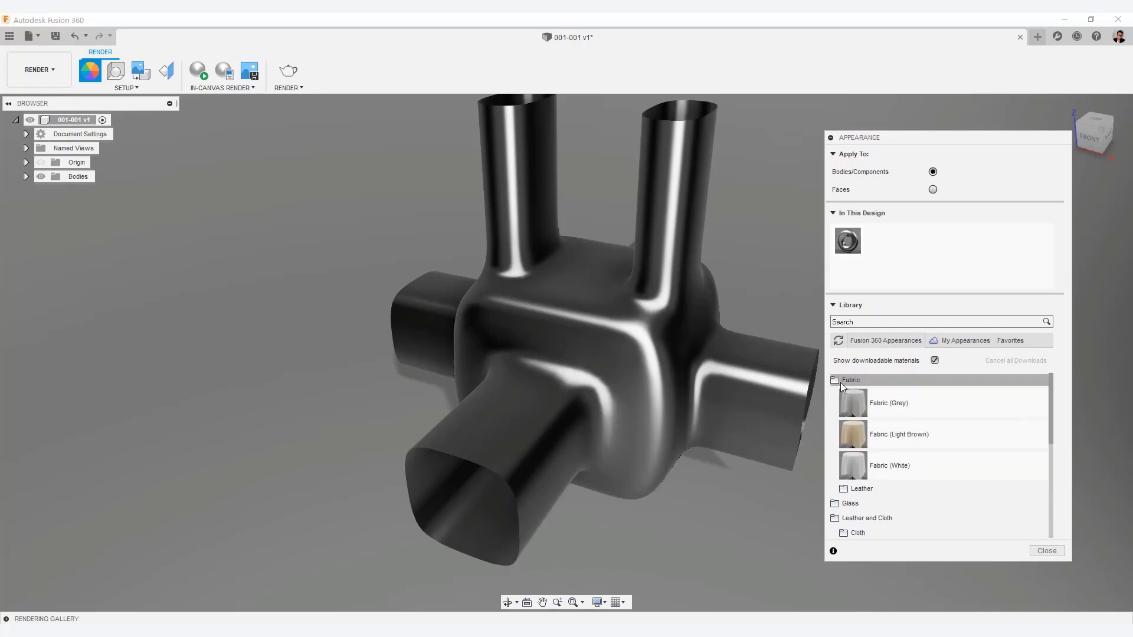
{"action": "scroll", "coordinate": [873, 454], "scroll_direction": "down", "scroll_amount": 6}
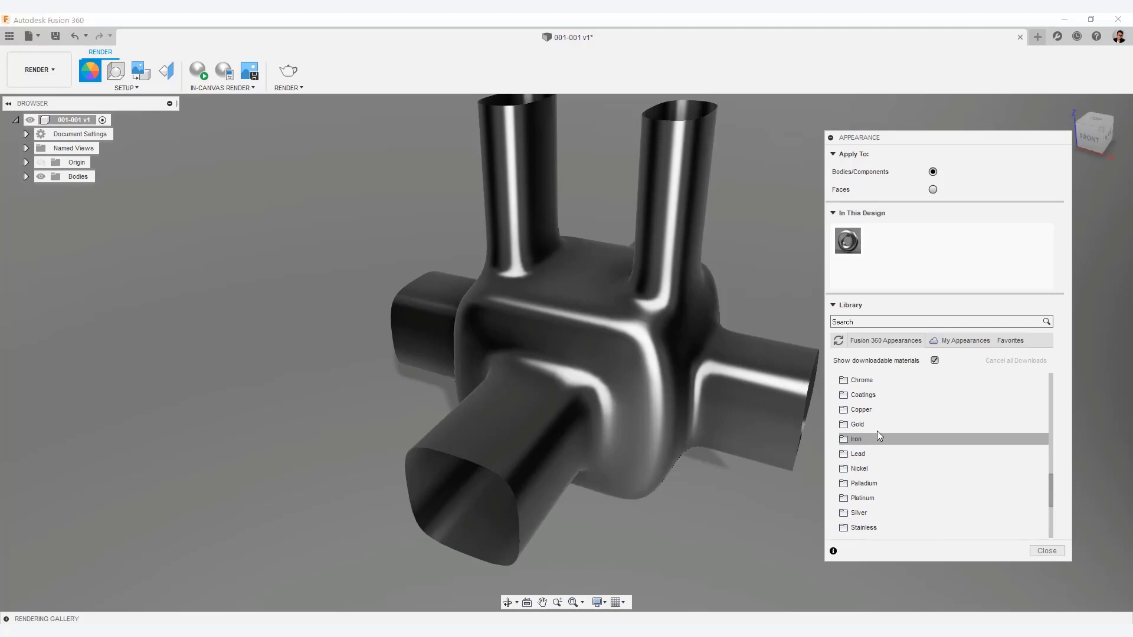
{"action": "left_click", "coordinate": [863, 380]}
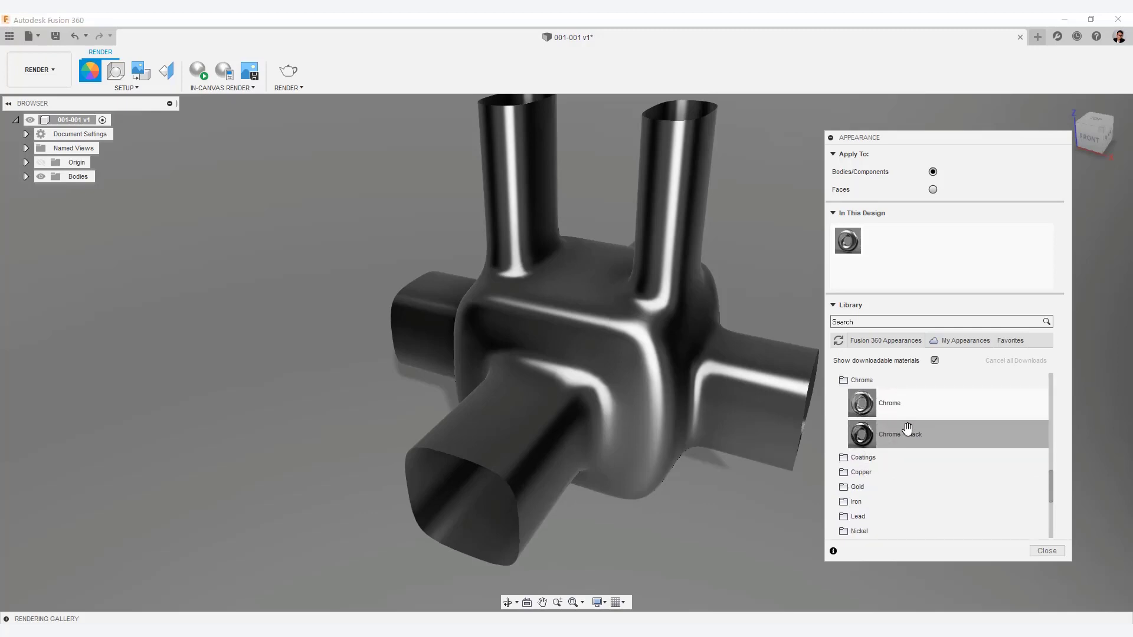
{"action": "left_click_drag", "start_coordinate": [863, 407], "coordinate": [651, 378]}
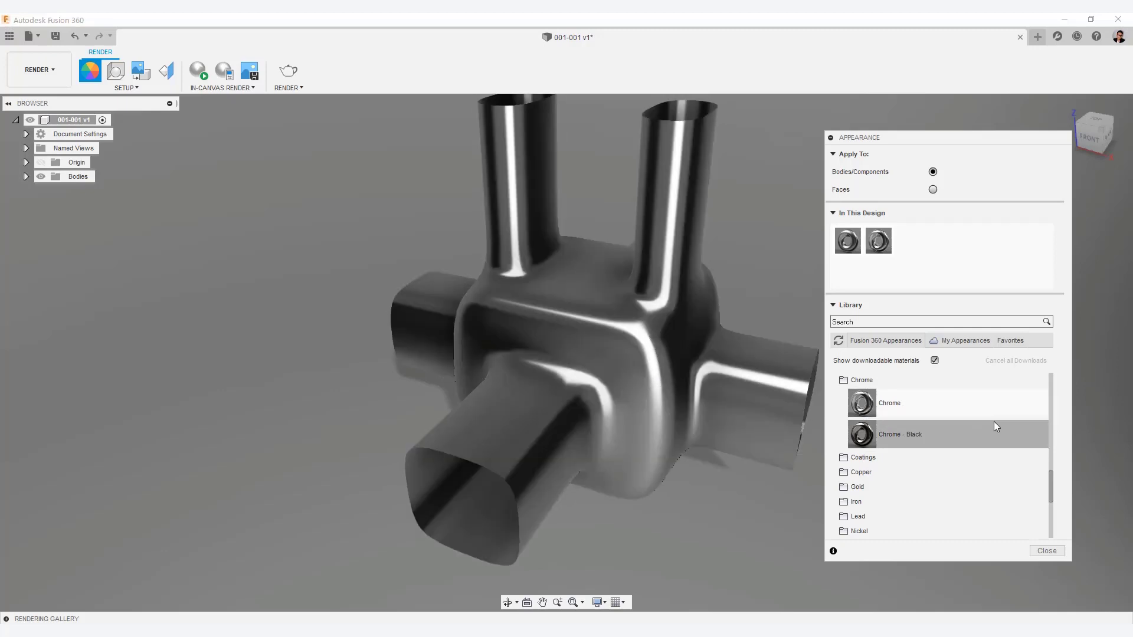
{"action": "middle_click_drag", "start_coordinate": [667, 359], "coordinate": [643, 349], "text": "shift"}
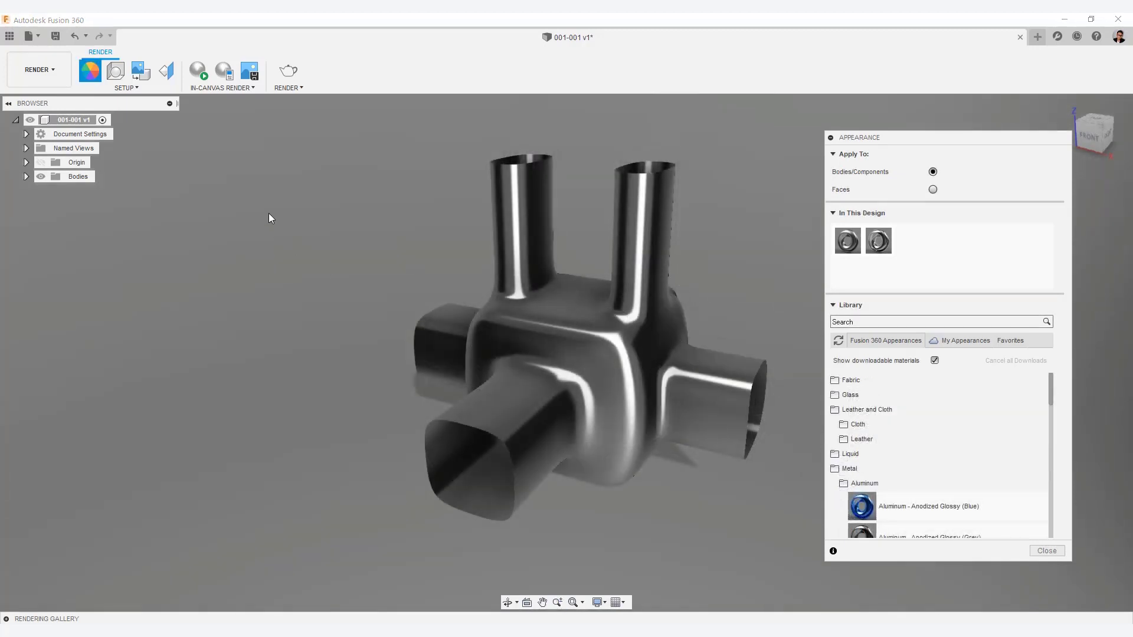
Open the Environment Library in Scene Settings and try Crossroads as the scene environment.
{"action": "left_click", "coordinate": [120, 75]}
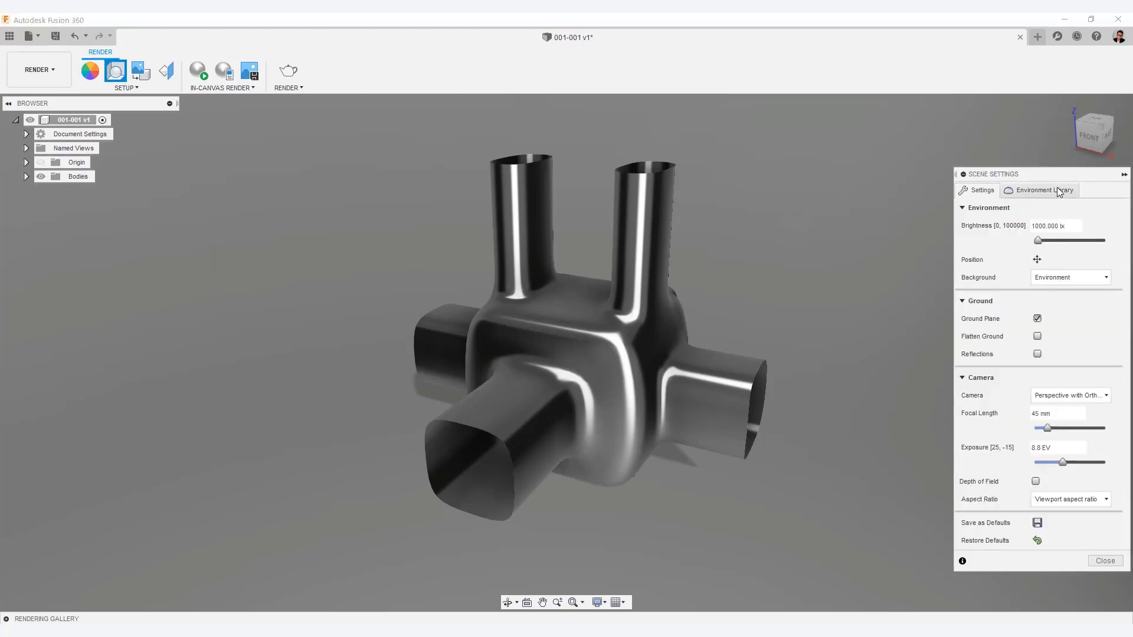
{"action": "left_click_drag", "start_coordinate": [1042, 179], "coordinate": [963, 135]}
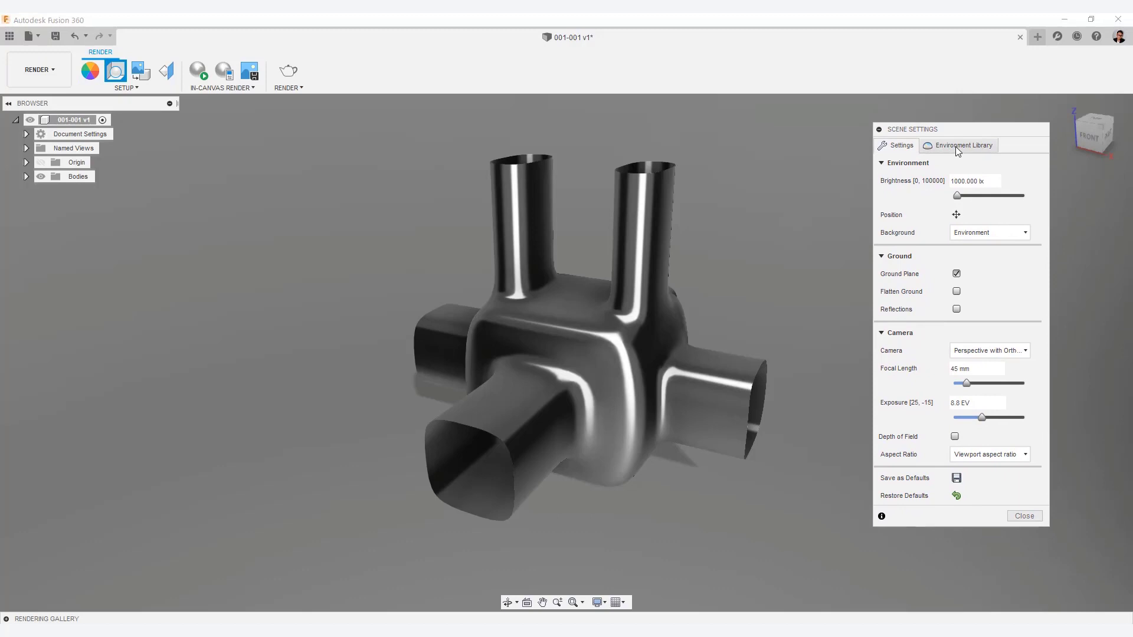
{"action": "left_click", "coordinate": [957, 151]}
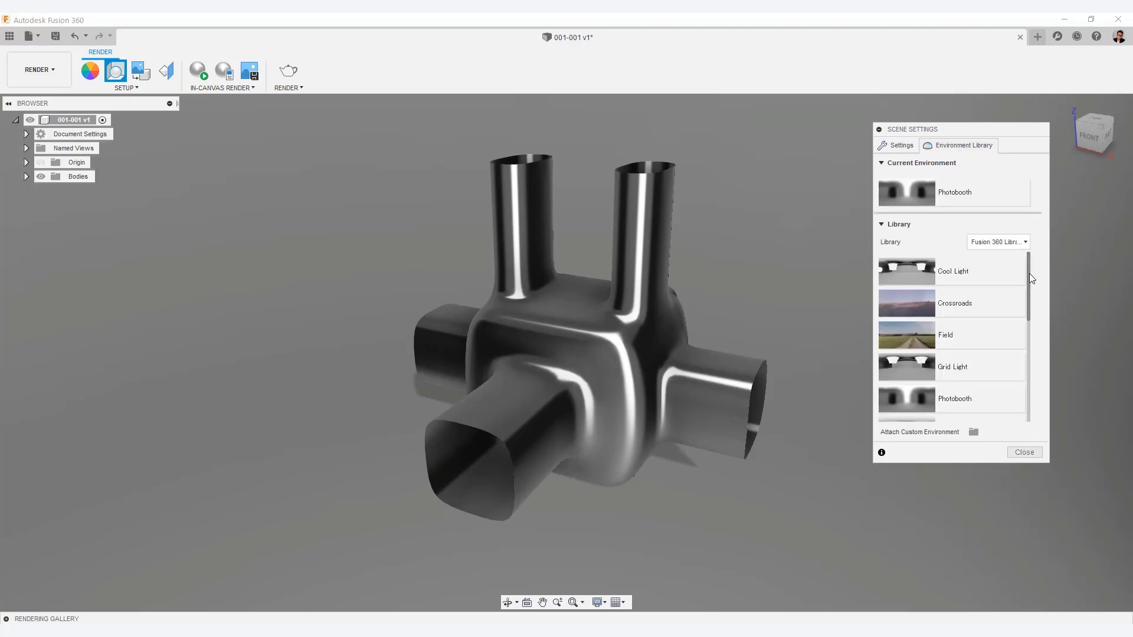
{"action": "mouse_move", "coordinate": [1029, 276]}
{"action": "left_mouse_down"}
{"action": "mouse_move", "coordinate": [1039, 301]}
{"action": "mouse_move", "coordinate": [1029, 395]}
{"action": "mouse_move", "coordinate": [1025, 262]}
{"action": "left_mouse_up"}
{"action": "left_click", "coordinate": [908, 307]}
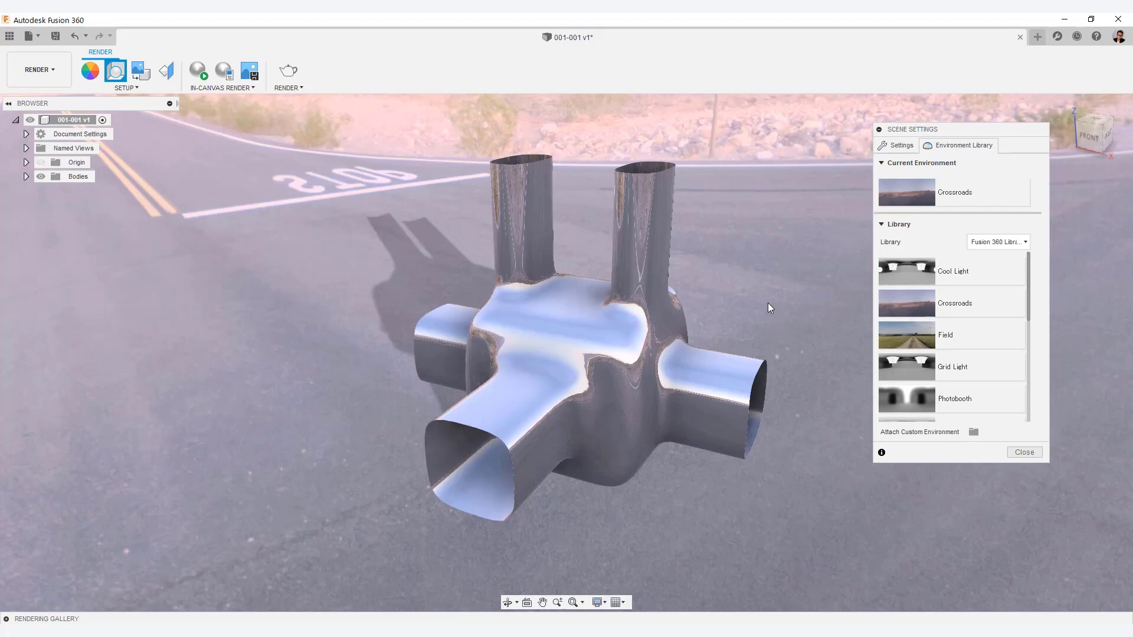
{"action": "mouse_move", "coordinate": [767, 303]}
{"action": "middle_mouse_down", "text": "shift"}
{"action": "mouse_move", "coordinate": [738, 293]}
{"action": "mouse_move", "coordinate": [726, 261]}
{"action": "mouse_move", "coordinate": [816, 278]}
{"action": "mouse_move", "coordinate": [822, 258]}
{"action": "mouse_move", "coordinate": [777, 246]}
{"action": "mouse_move", "coordinate": [723, 264]}
{"action": "mouse_move", "coordinate": [761, 307]}
{"action": "middle_mouse_up", "text": "shift"}
Download Dry lake bed and drag it onto the canvas, then view the vessel from a low side angle.
{"action": "left_click_drag", "start_coordinate": [1030, 299], "coordinate": [1032, 416]}
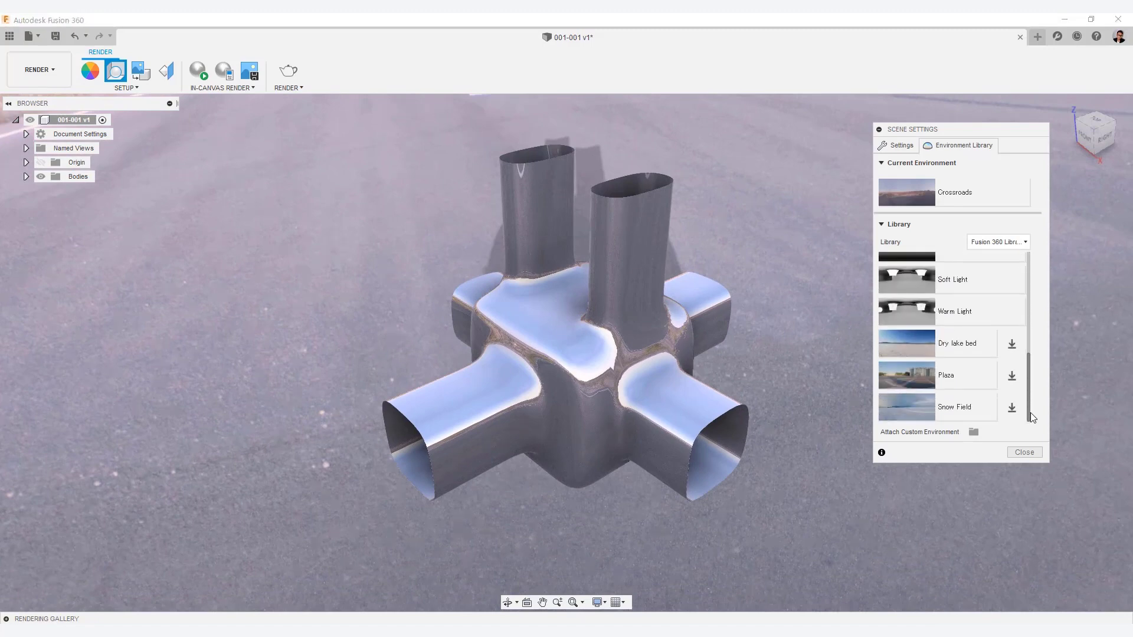
{"action": "left_click", "coordinate": [1012, 346]}
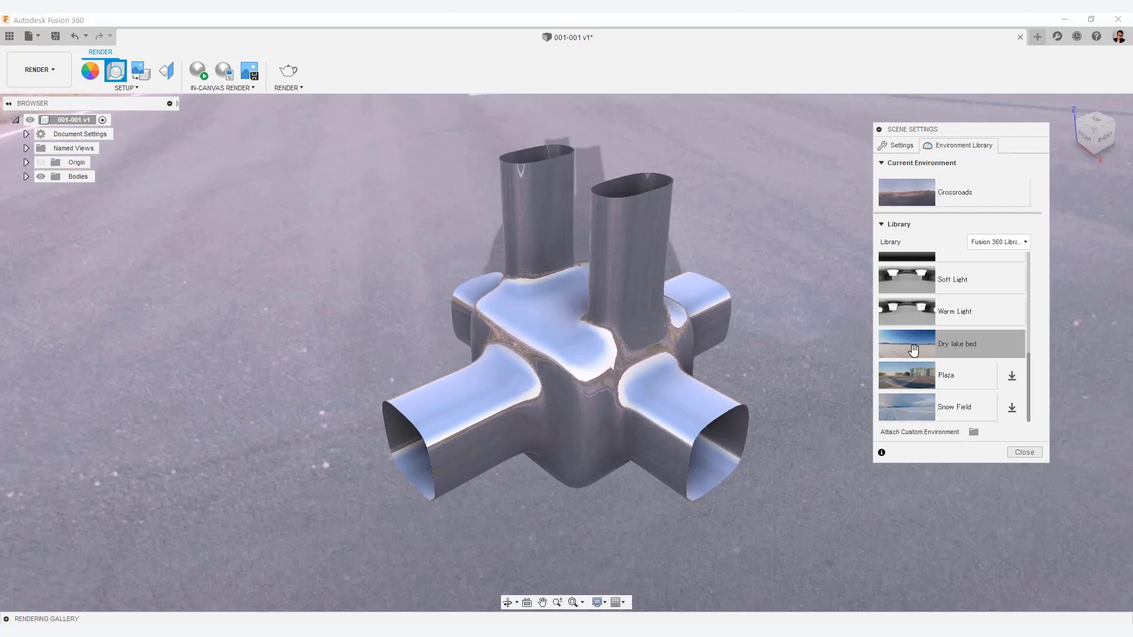
{"action": "left_click_drag", "start_coordinate": [913, 351], "coordinate": [793, 364]}
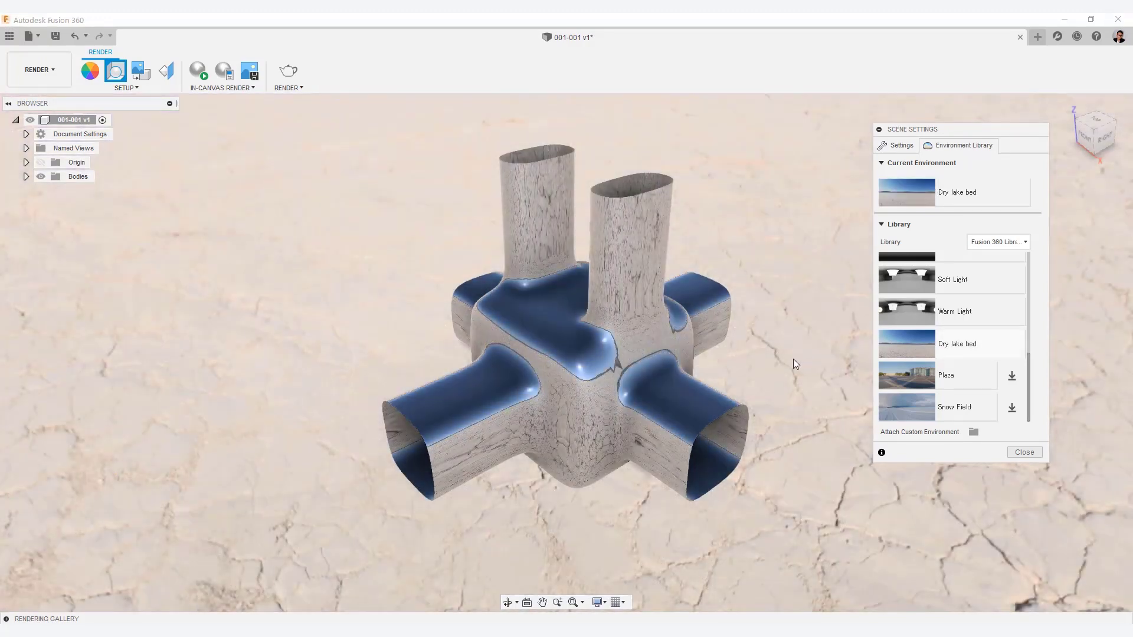
{"action": "middle_click_drag", "start_coordinate": [771, 344], "coordinate": [792, 307], "text": "shift"}
{"action": "scroll", "coordinate": [768, 320], "scroll_direction": "up", "scroll_amount": 3}
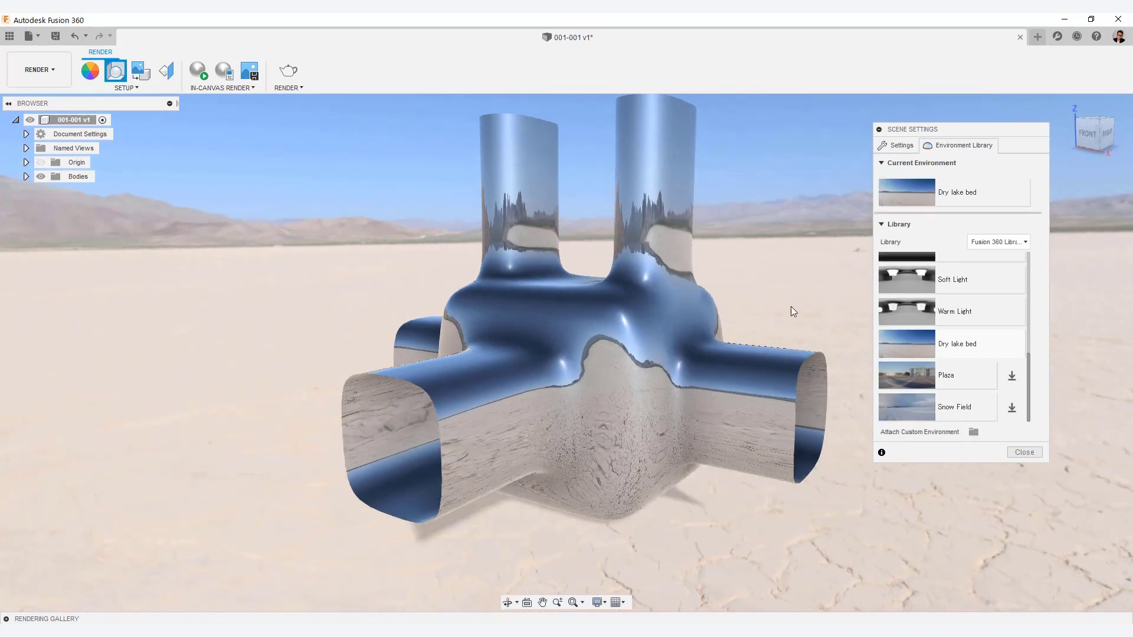
Lower the lake bed ground below the vessel and rotate the environment around it.
{"action": "left_click", "coordinate": [903, 146]}
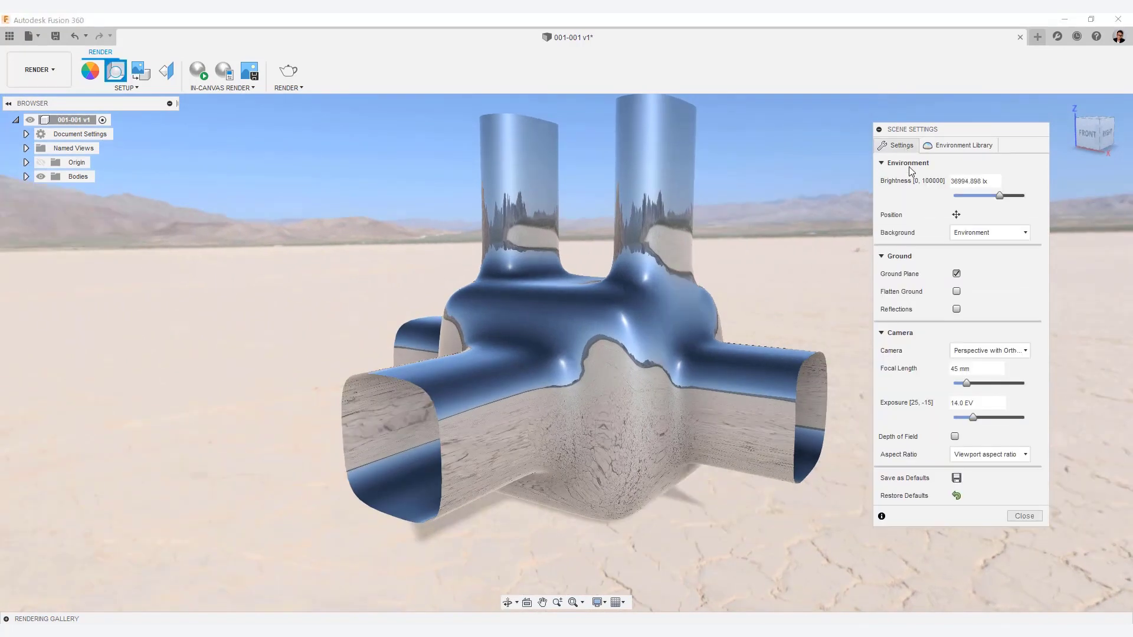
{"action": "left_click", "coordinate": [956, 215]}
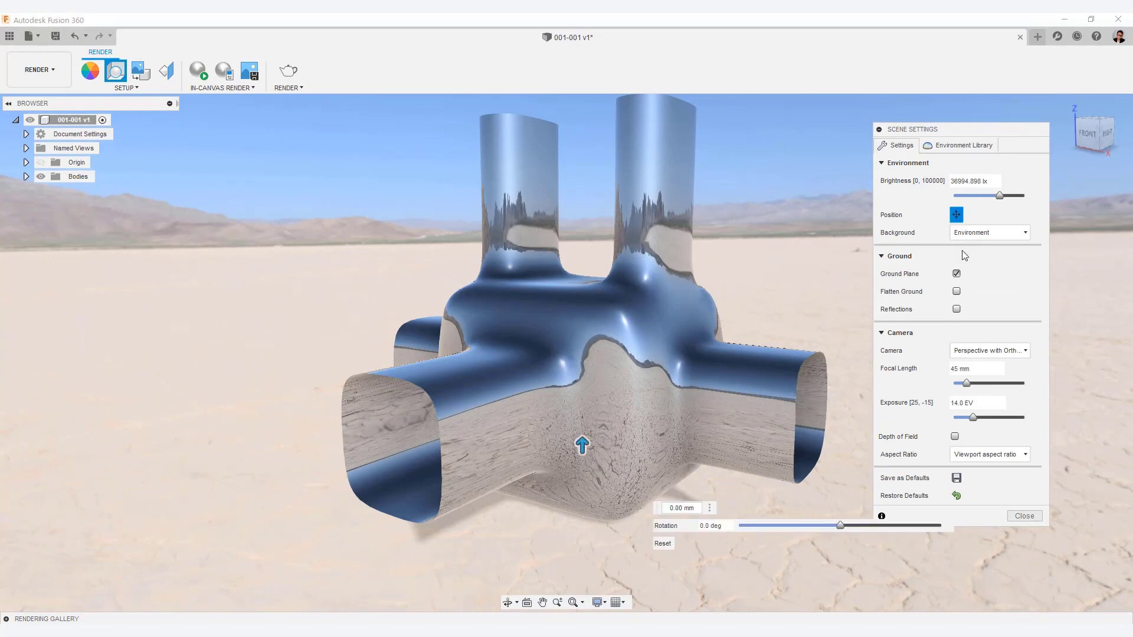
{"action": "left_click_drag", "start_coordinate": [965, 132], "coordinate": [1004, 112]}
{"action": "left_click_drag", "start_coordinate": [584, 441], "coordinate": [616, 511]}
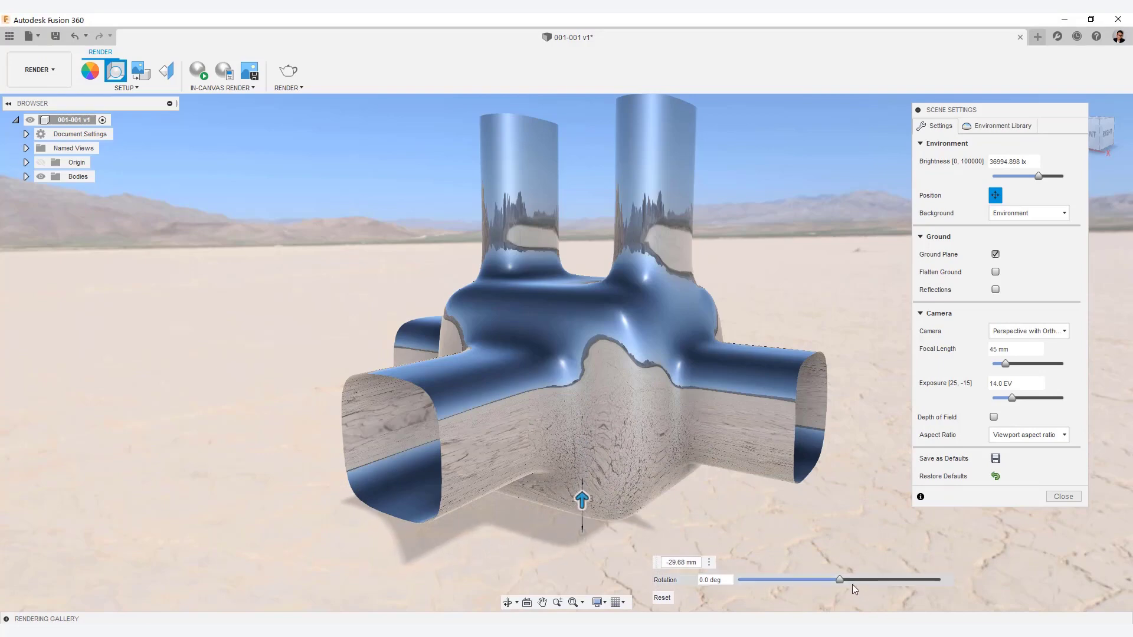
{"action": "left_click_drag", "start_coordinate": [838, 583], "coordinate": [895, 586]}
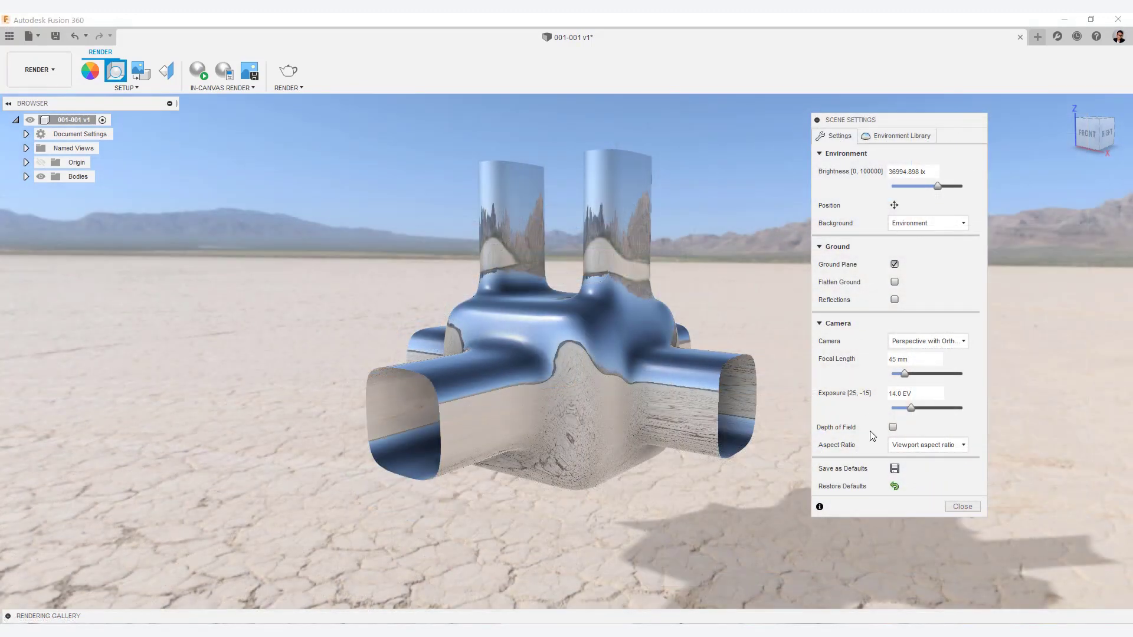
Set the scene aspect ratio to 16:9 Widescreen and close the scene settings.
{"action": "left_click", "coordinate": [963, 446]}
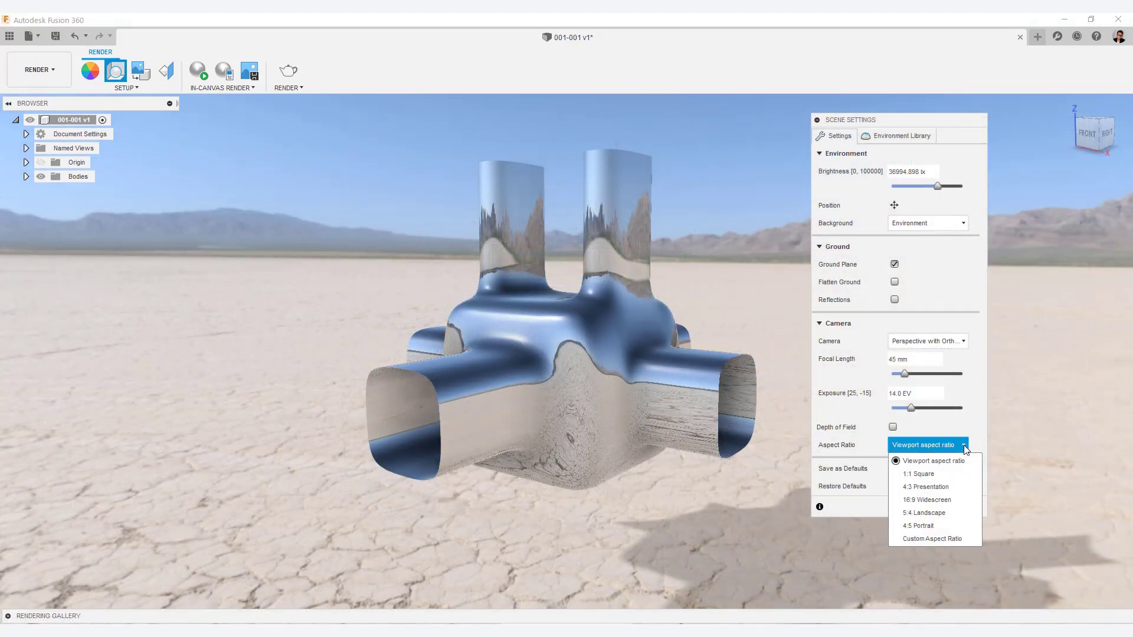
{"action": "left_click", "coordinate": [926, 500]}
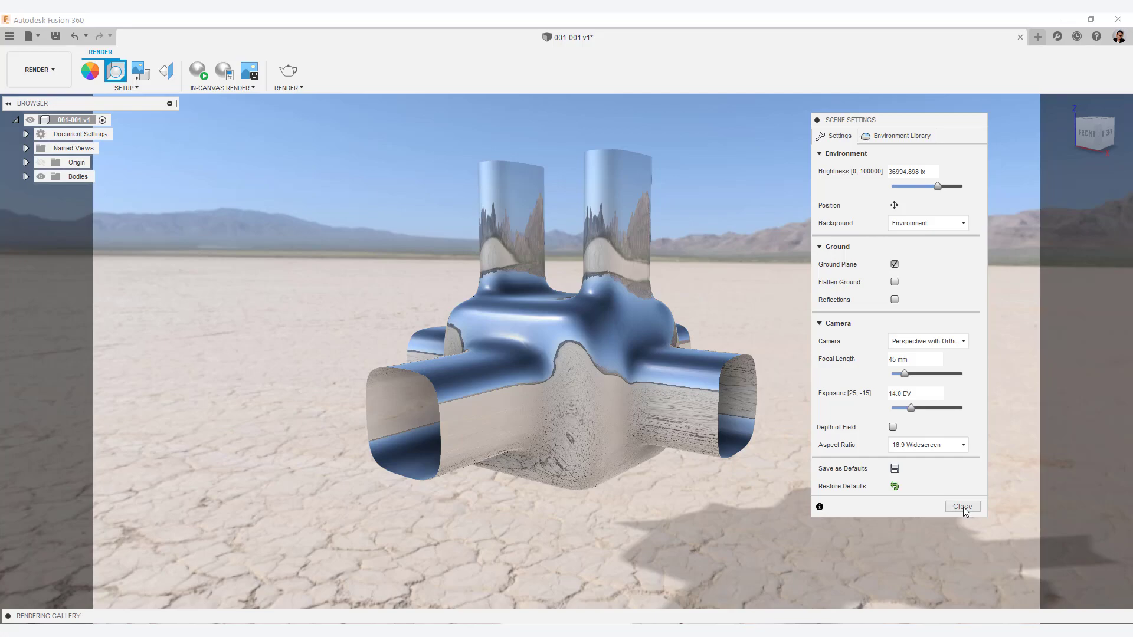
{"action": "left_click", "coordinate": [961, 507]}
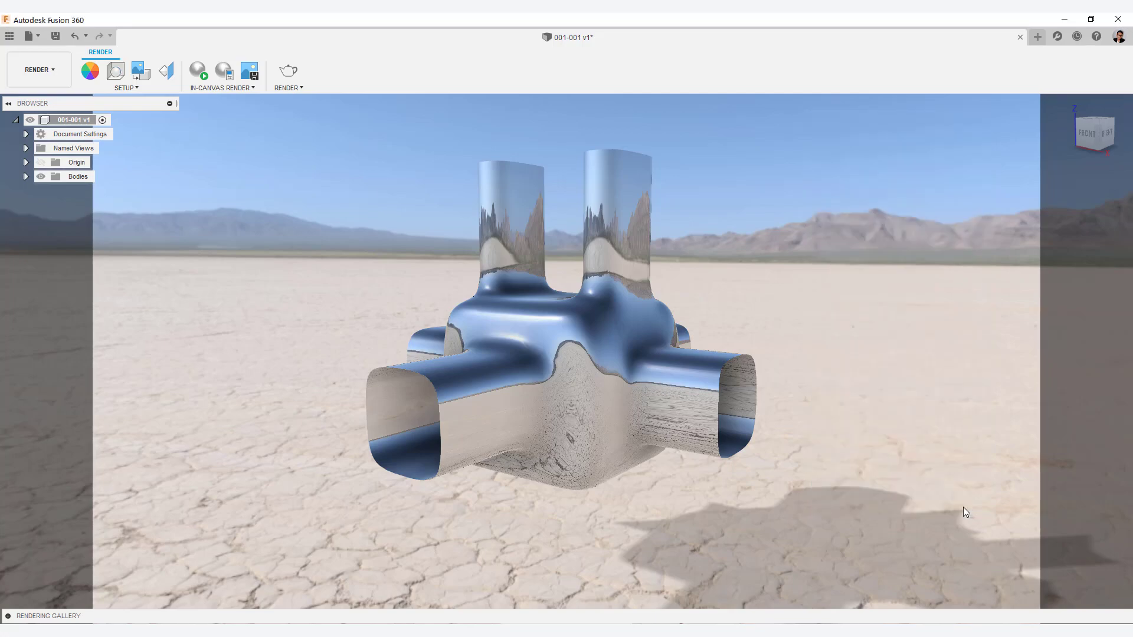
Start an in-canvas render, then launch a Final-quality local render at 16:9 Widescreen.
{"action": "left_click", "coordinate": [199, 74]}
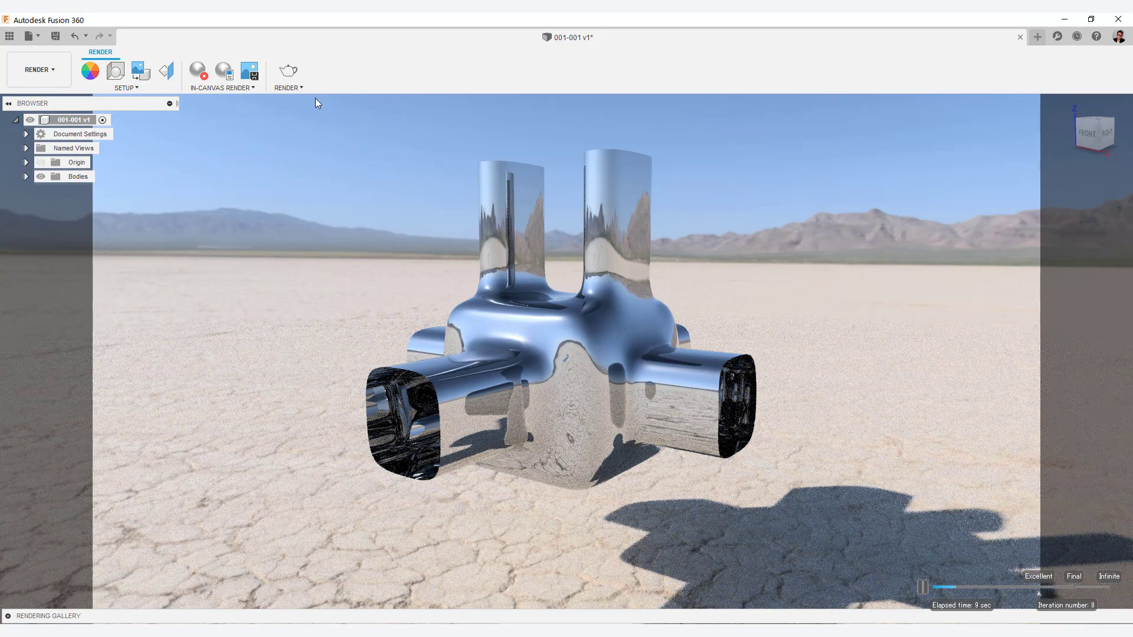
{"action": "left_click", "coordinate": [286, 72]}
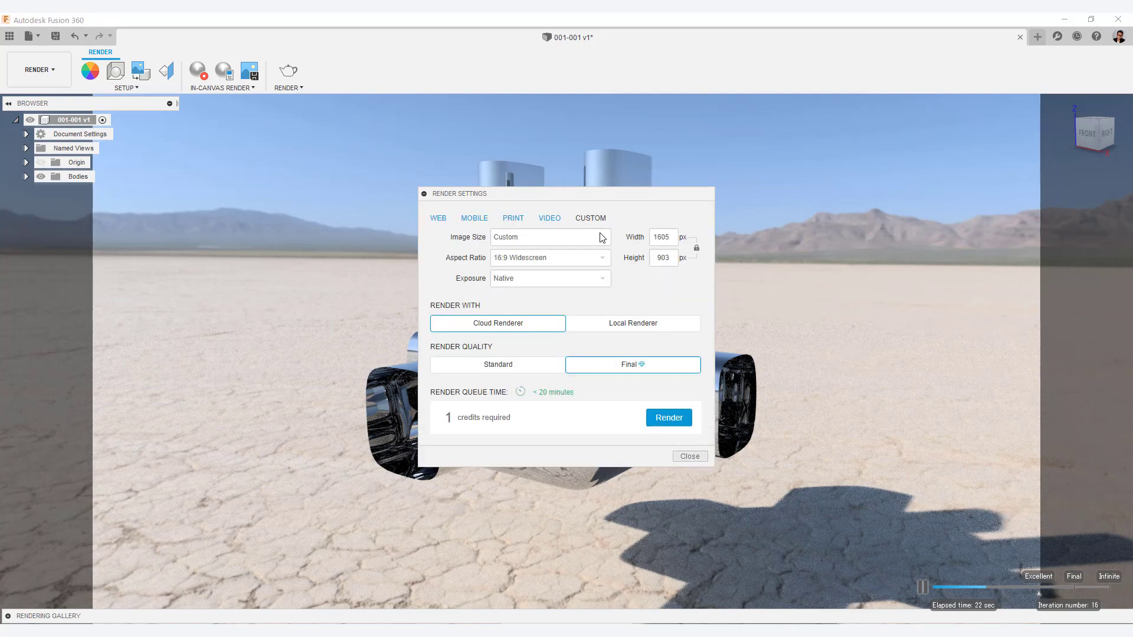
{"action": "left_click", "coordinate": [605, 262]}
{"action": "left_click", "coordinate": [524, 298]}
{"action": "left_click", "coordinate": [629, 326]}
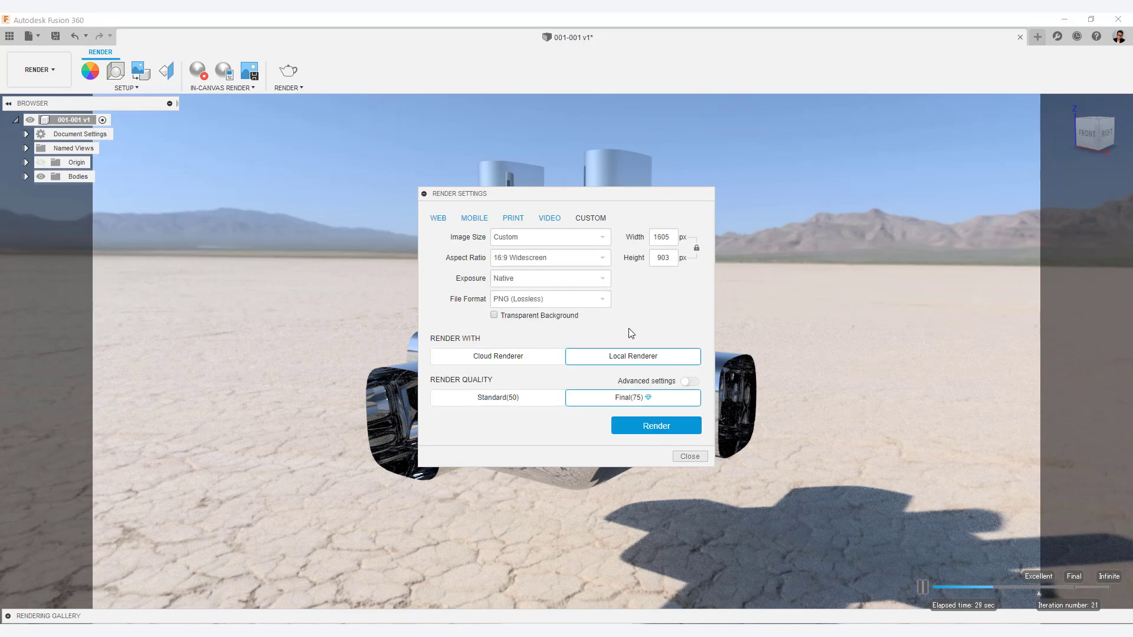
{"action": "left_click", "coordinate": [515, 359]}
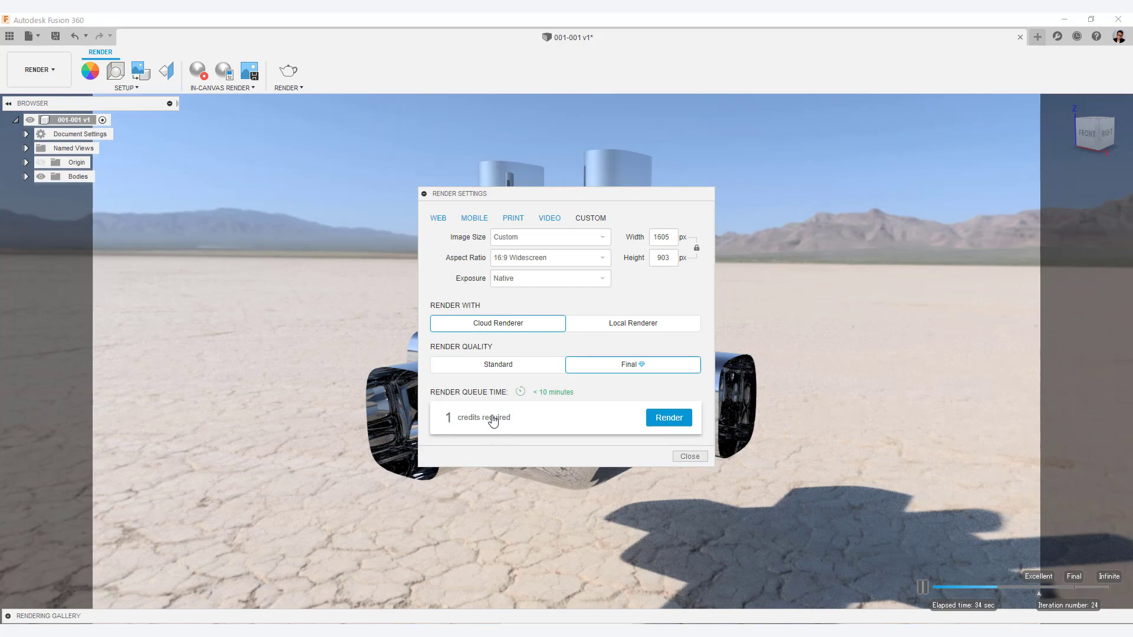
{"action": "left_click", "coordinate": [628, 325]}
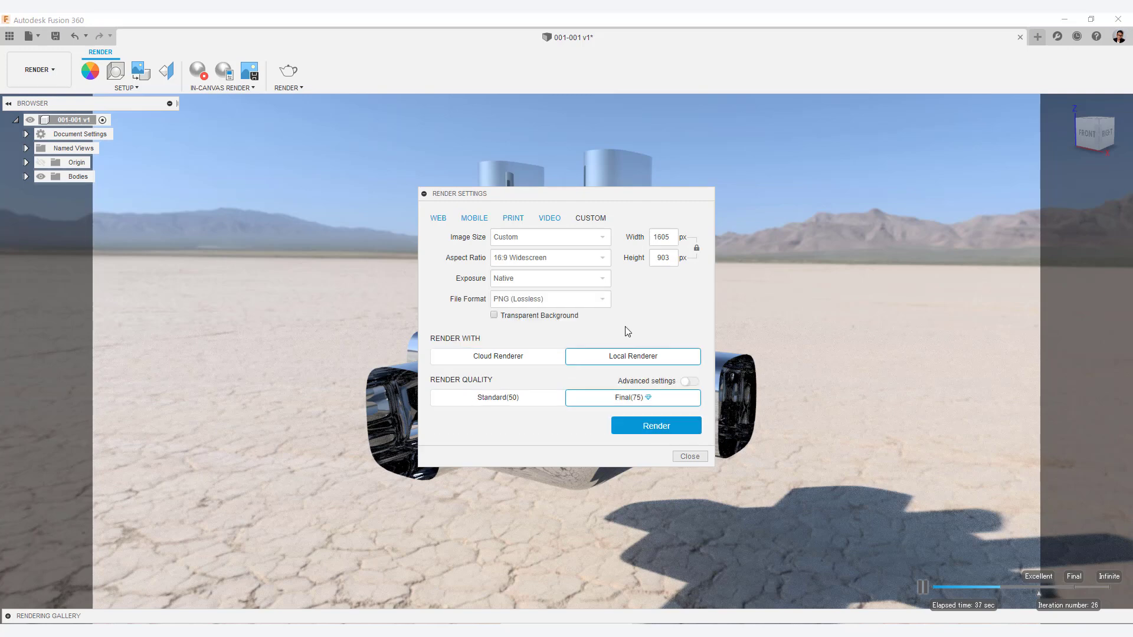
{"action": "left_click", "coordinate": [652, 428]}
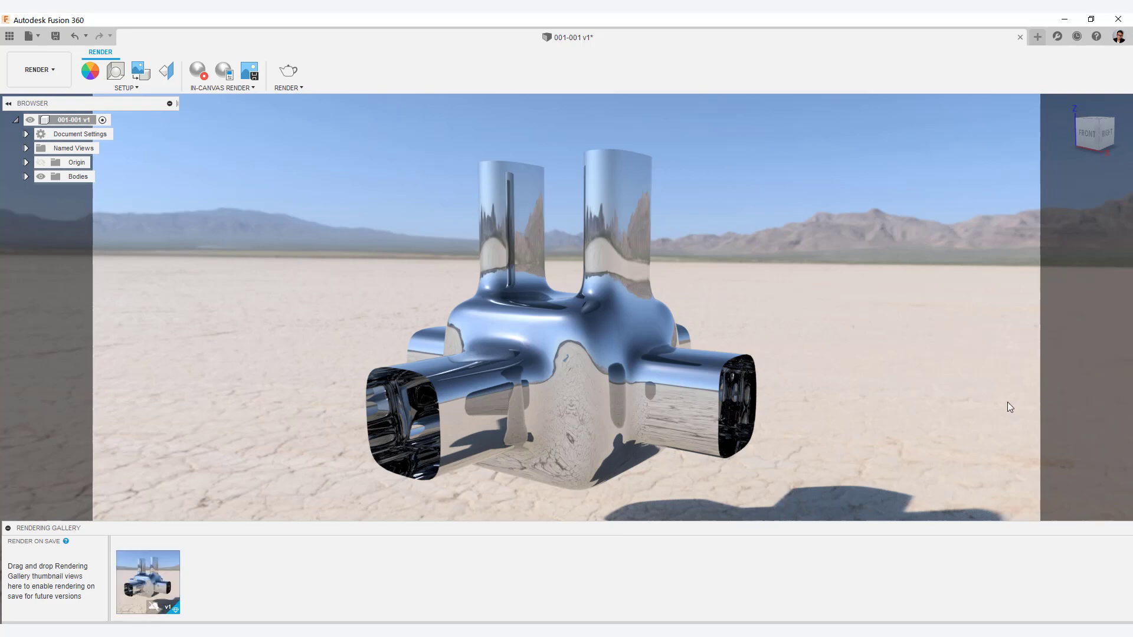
Open the lake bed render from the Rendering Gallery in the viewer and download the image.
{"action": "double_click", "coordinate": [151, 581]}
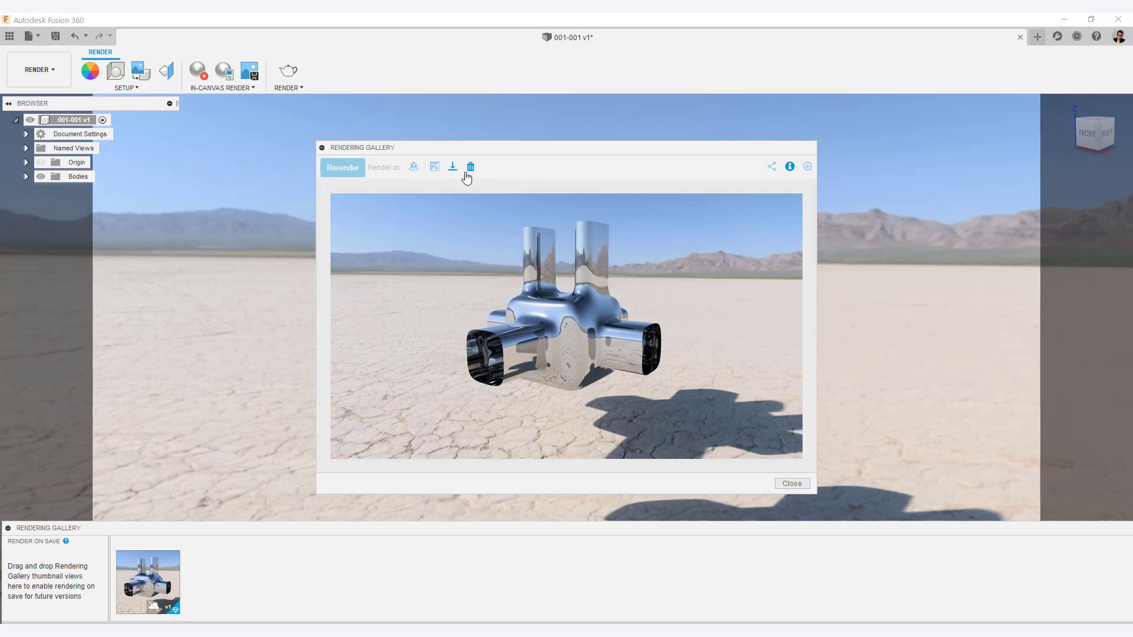
{"action": "left_click", "coordinate": [452, 168]}
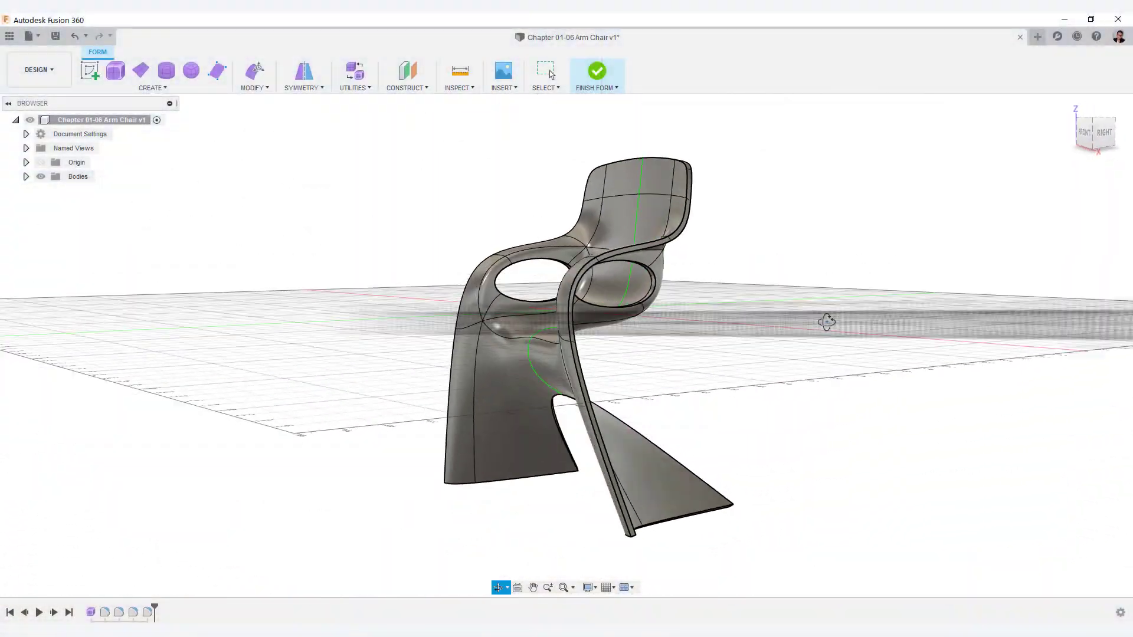
Toggle the Arm Chair between box and smooth display, then switch to the Render workspace.
{"action": "key", "text": "alt+1"}
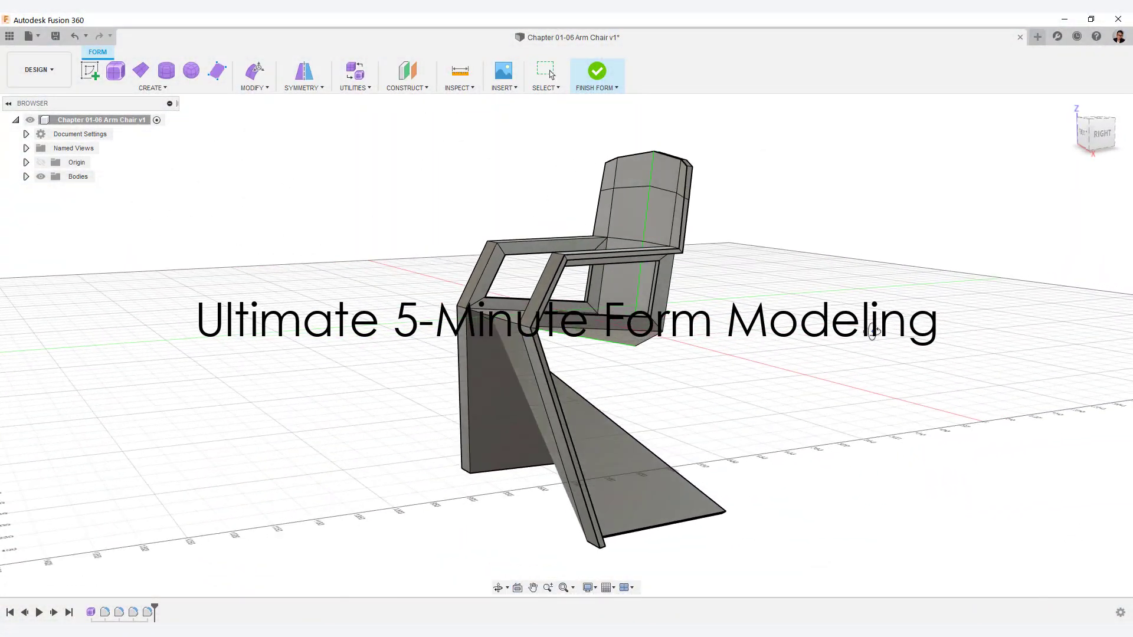
{"action": "key", "text": "alt+3"}
{"action": "key", "text": "alt+1"}
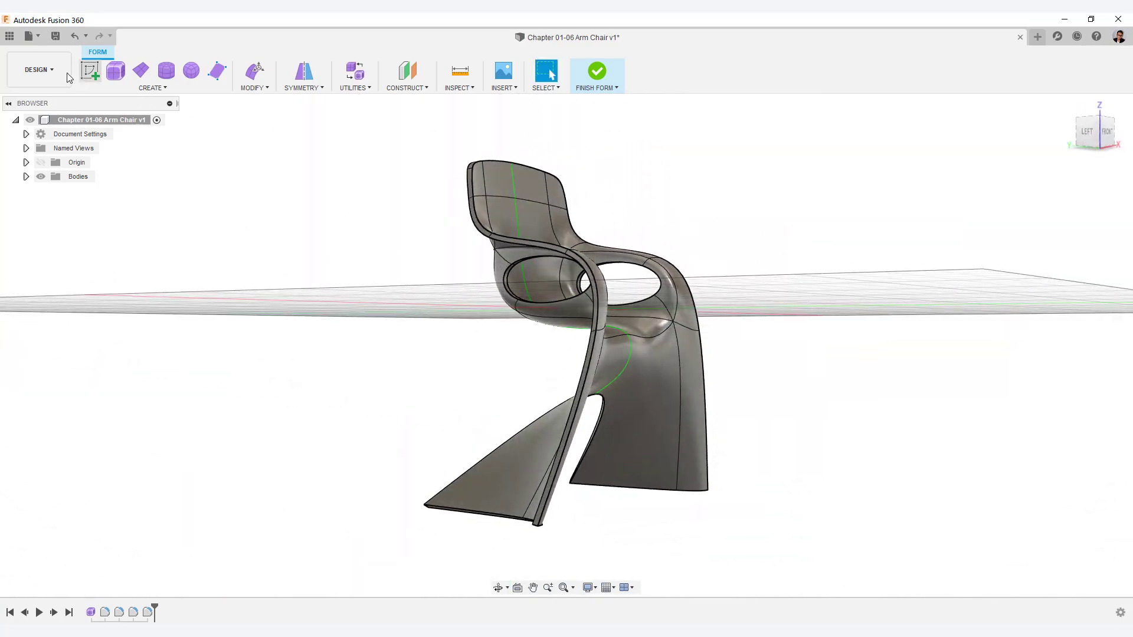
{"action": "left_click", "coordinate": [69, 77]}
{"action": "left_click", "coordinate": [48, 137]}
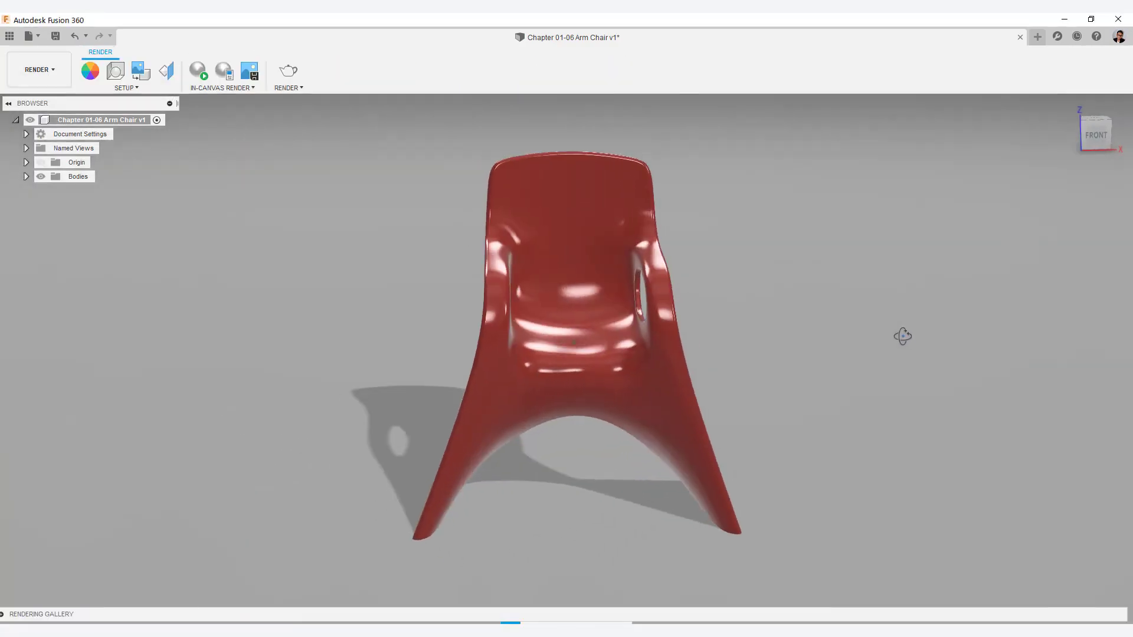